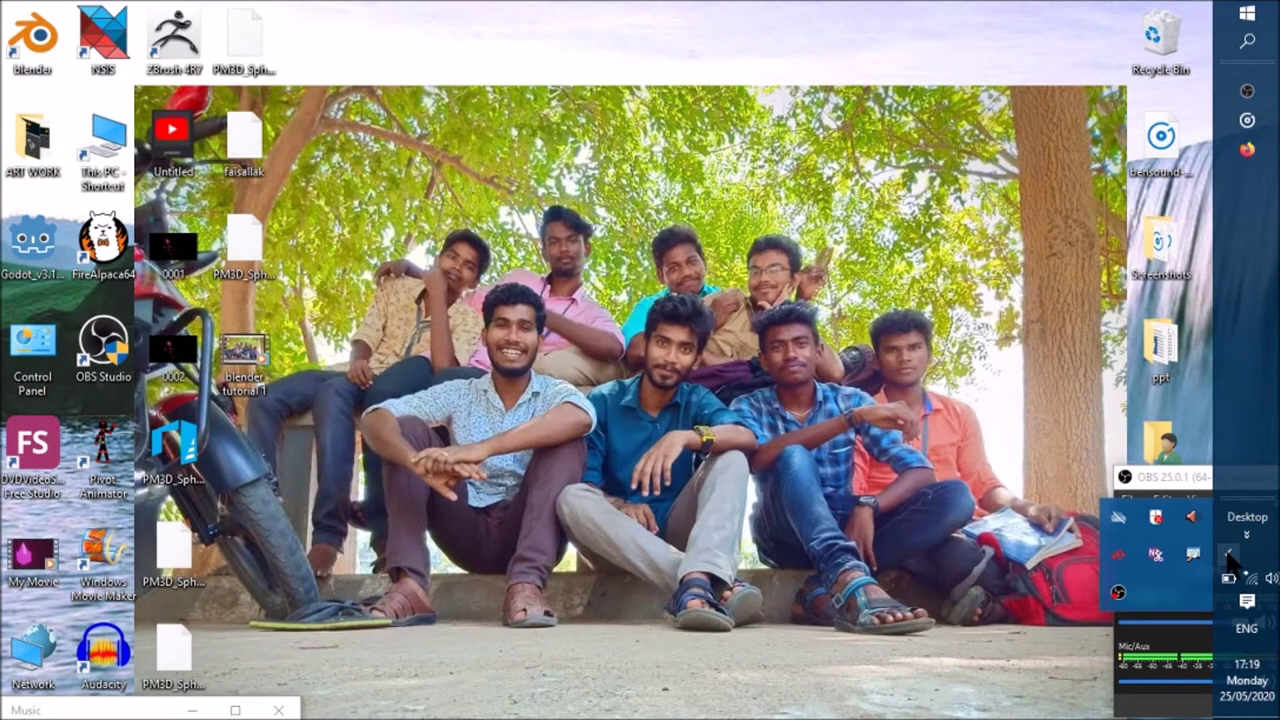
# Launch Blender from the desktop shortcut and dismiss the splash screen
pyautogui.click(20, 14)
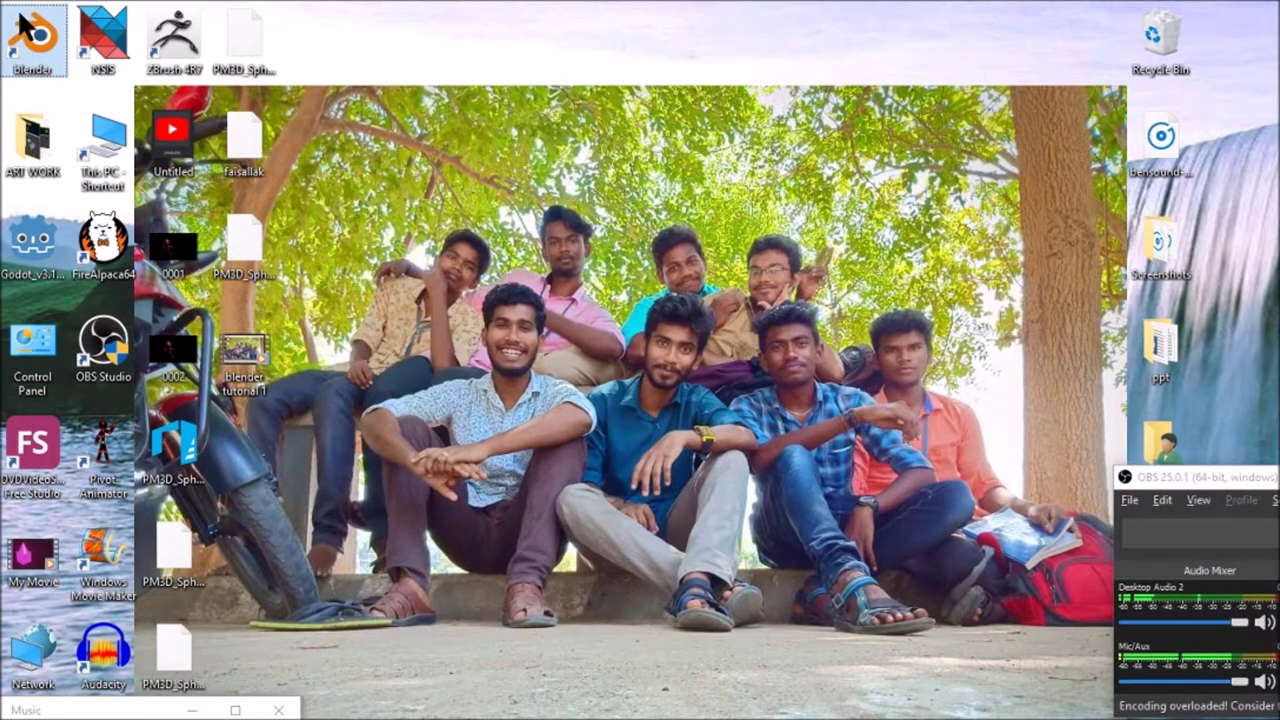
pyautogui.doubleClick(20, 14)
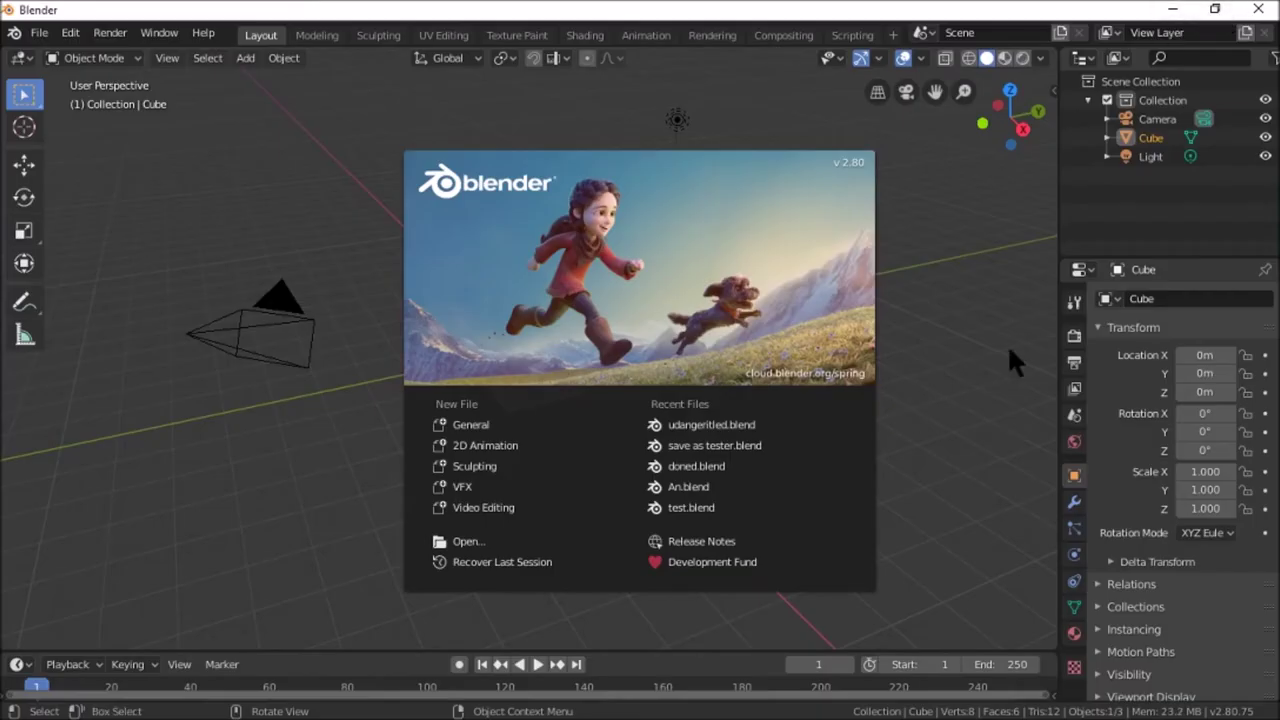
pyautogui.click(980, 205)
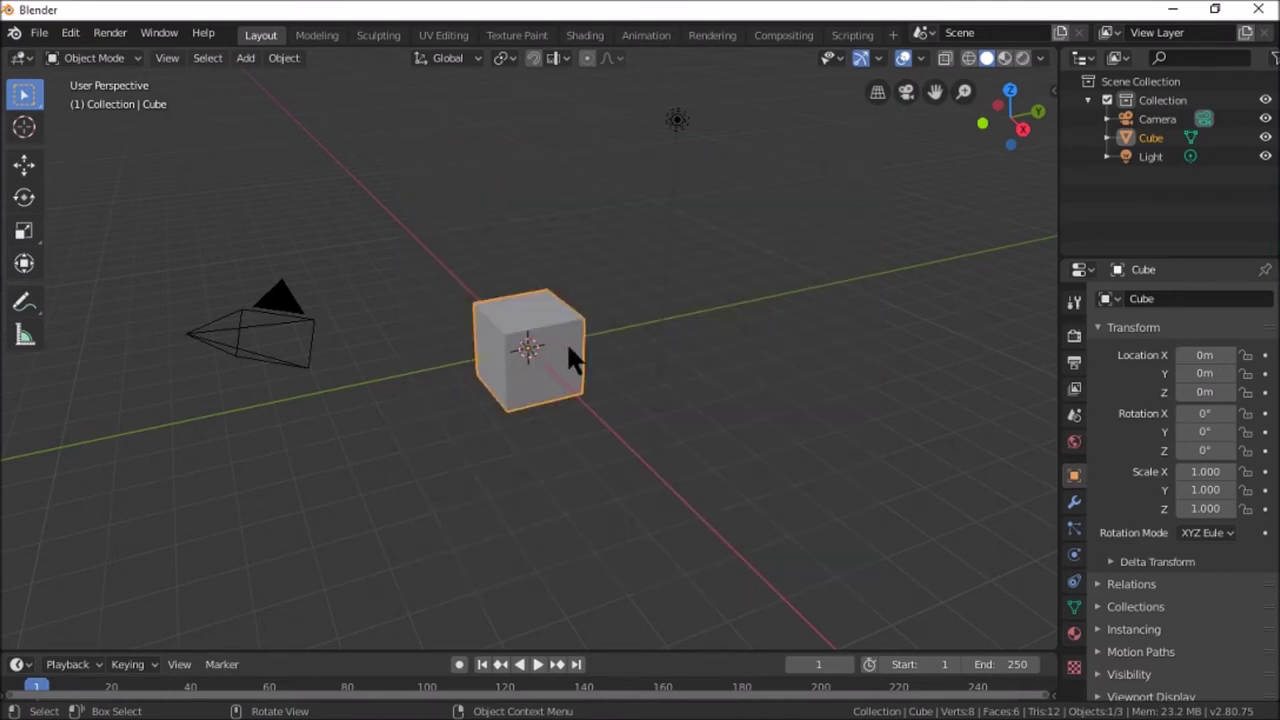
# Delete the default cube and add a Suzanne monkey mesh at the origin
pyautogui.press('Delete')
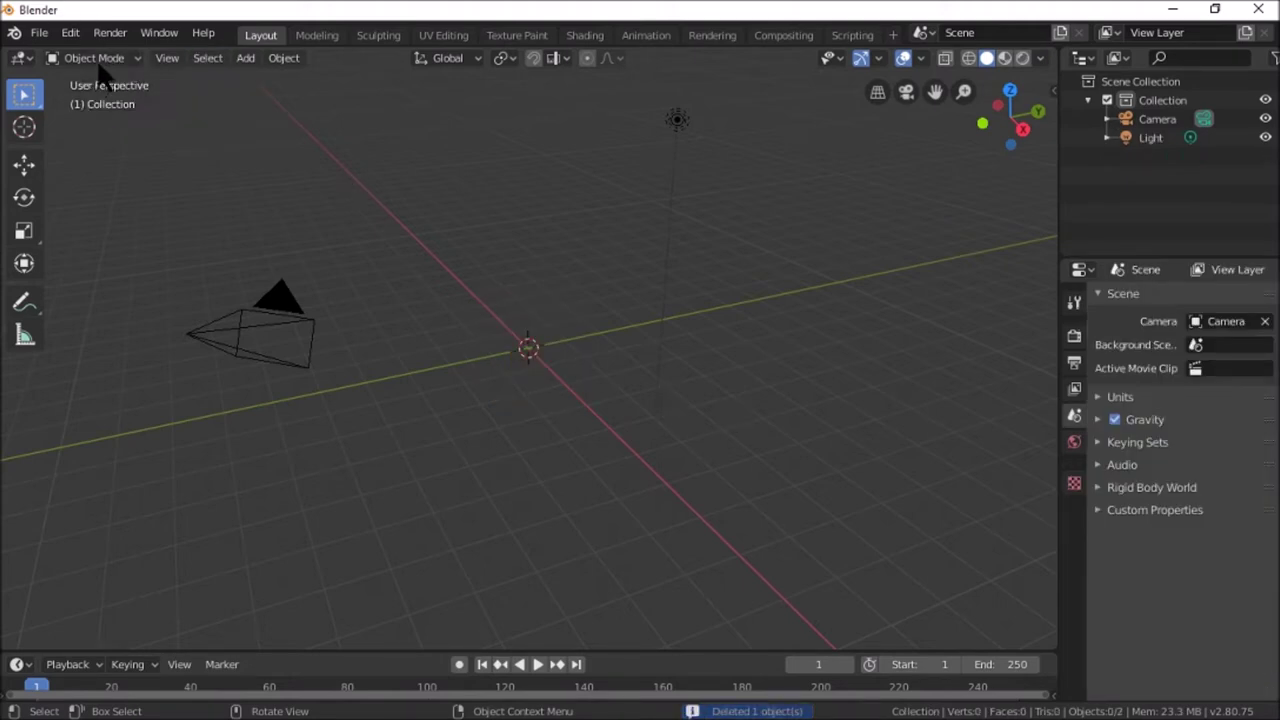
pyautogui.click(49, 34)
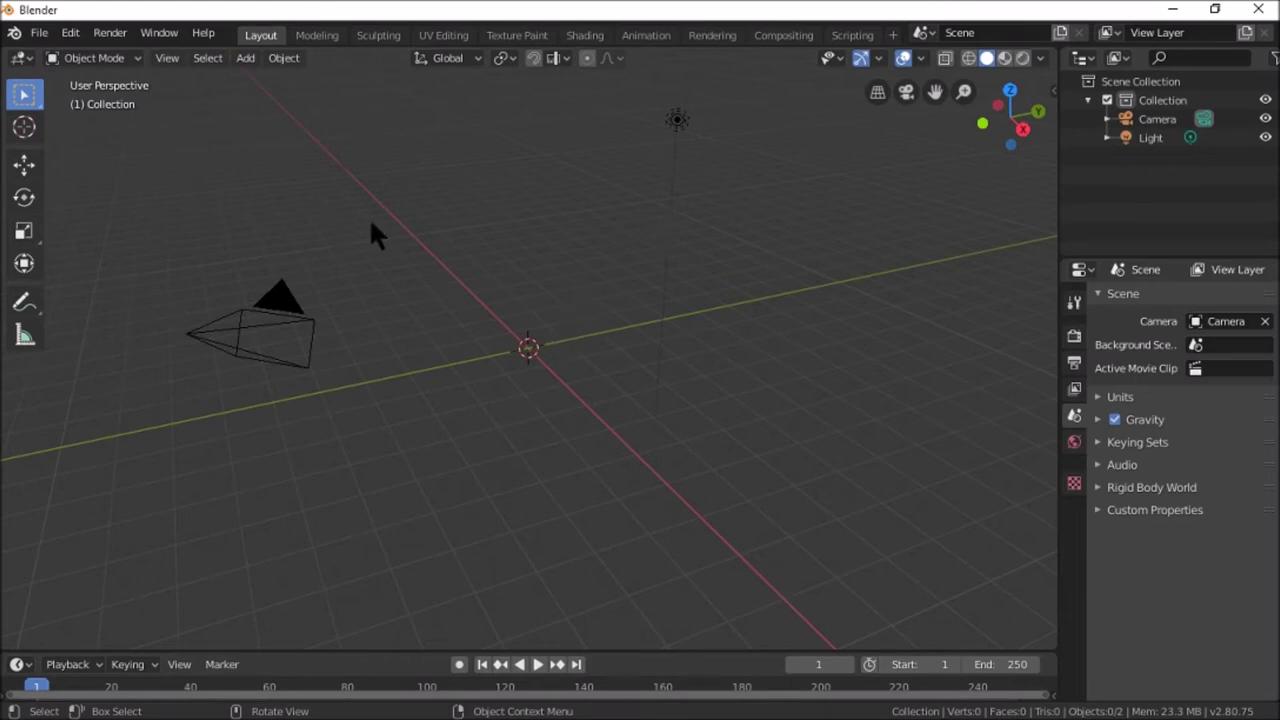
pyautogui.click(247, 60)
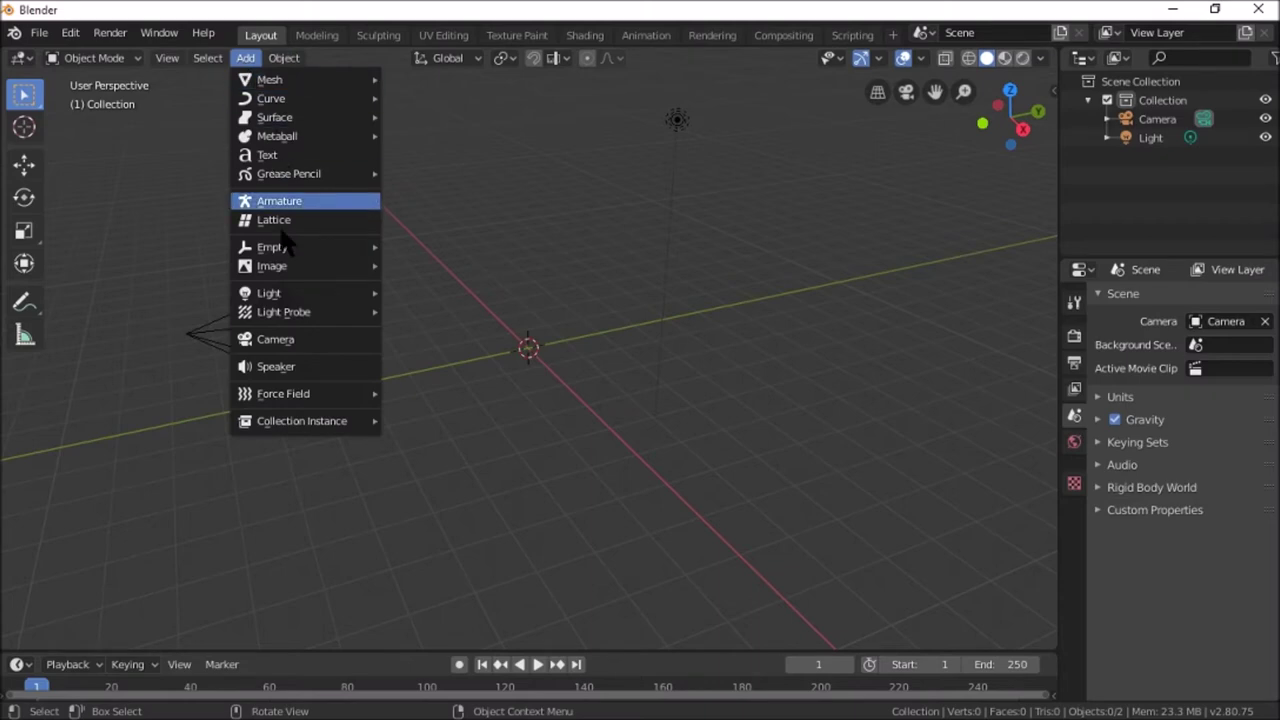
pyautogui.moveTo(269, 79)
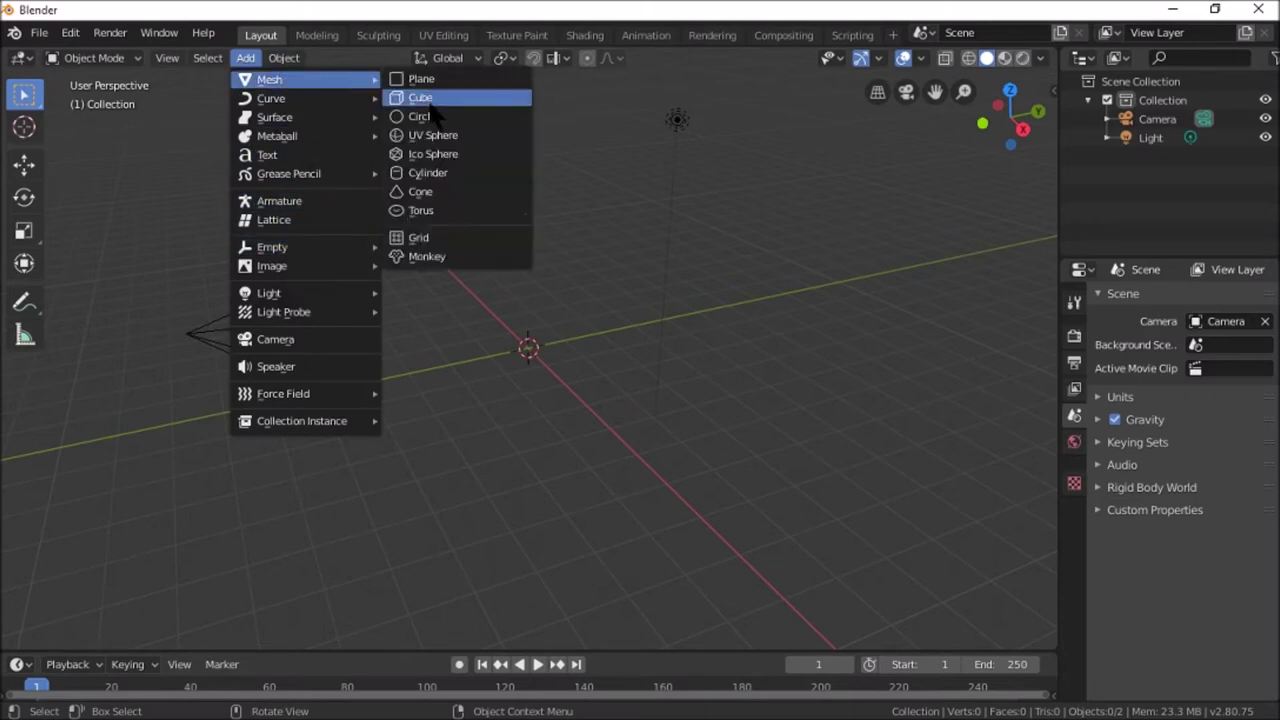
pyautogui.click(449, 258)
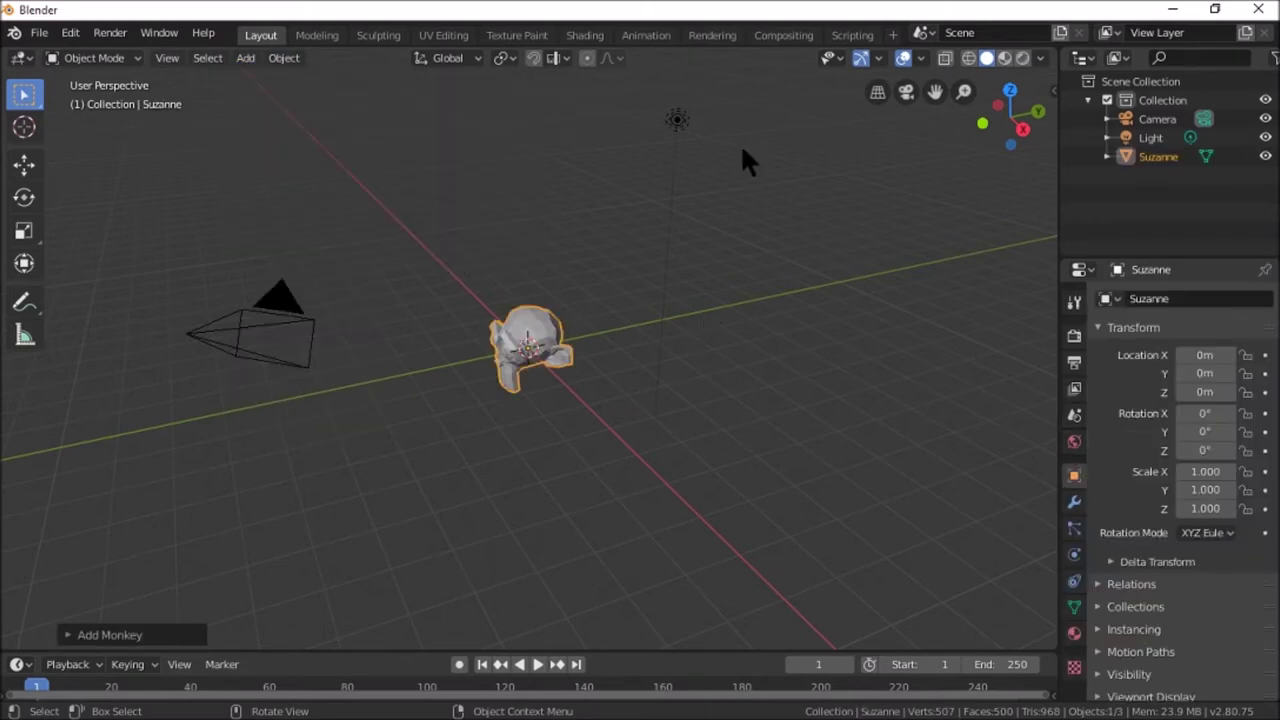
# Raise Suzanne straight up to Z 3.1393 m and put her into Edit Mode
pyautogui.moveTo(1012, 143)
pyautogui.mouseDown()
pyautogui.moveTo(900, 150)
pyautogui.moveTo(841, 221)
pyautogui.mouseUp()
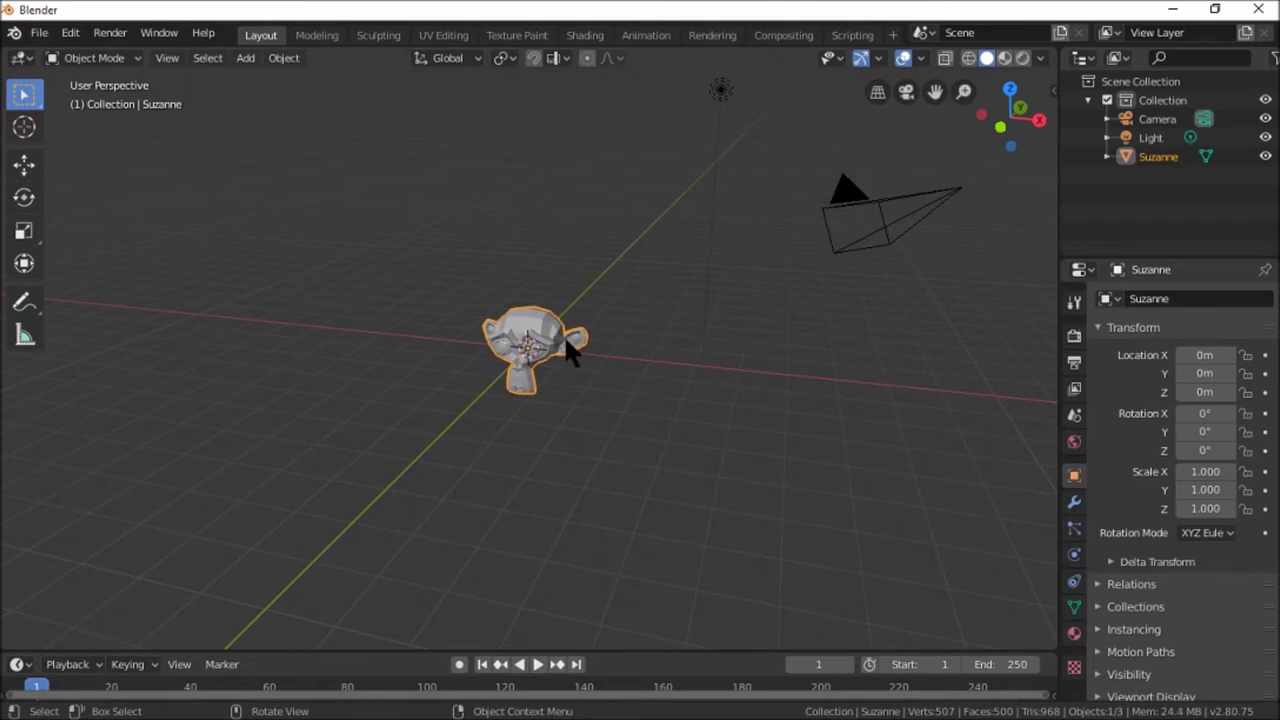
pyautogui.click(27, 160)
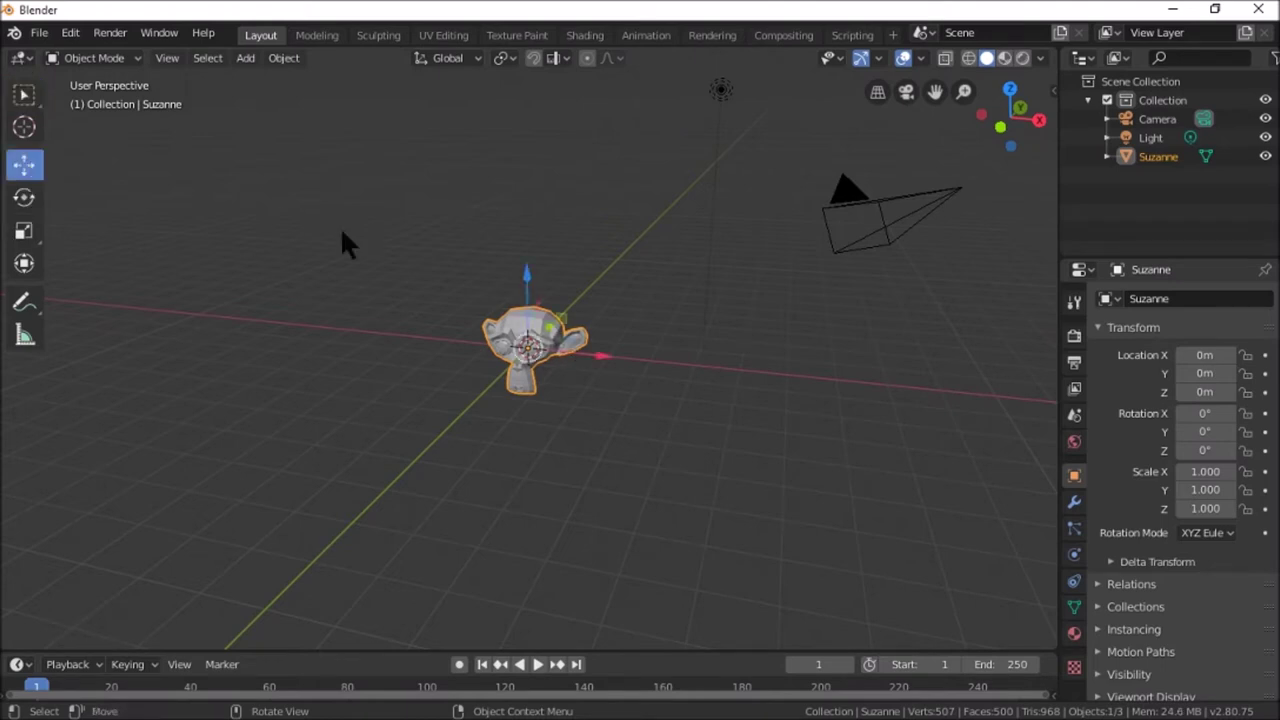
pyautogui.moveTo(528, 286); pyautogui.dragTo(540, 160)
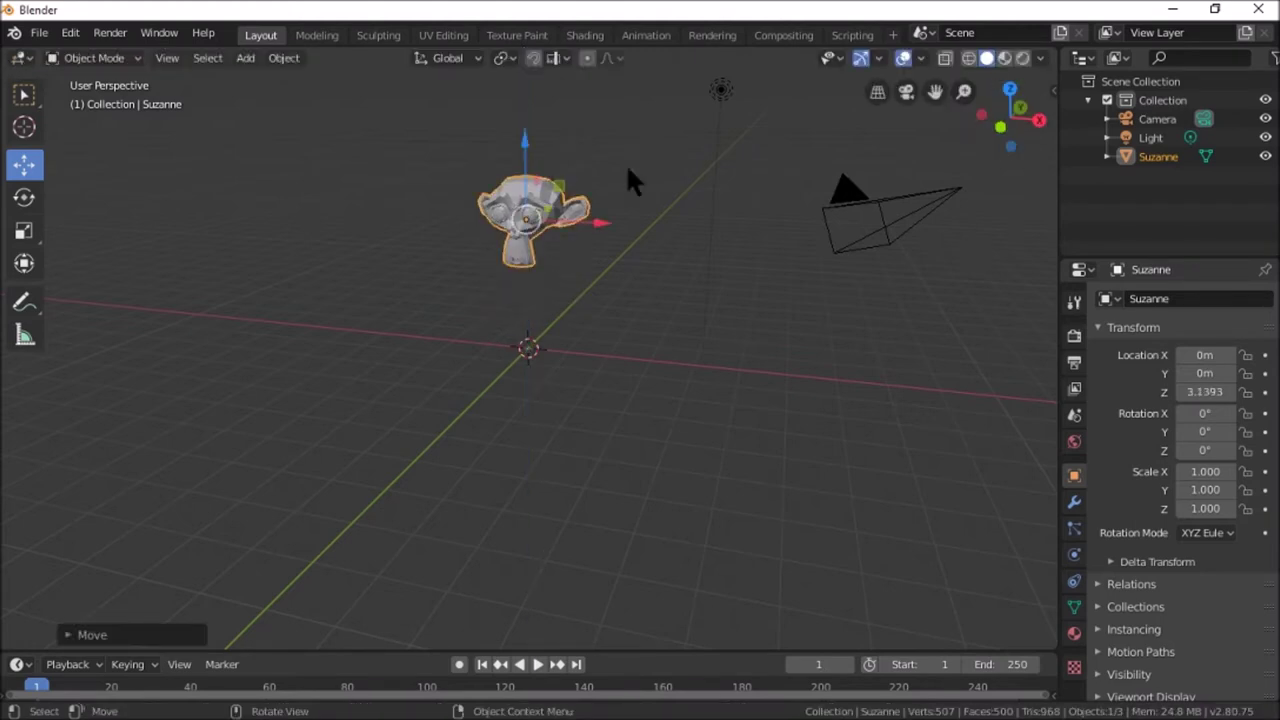
pyautogui.scroll(3, 628, 180)
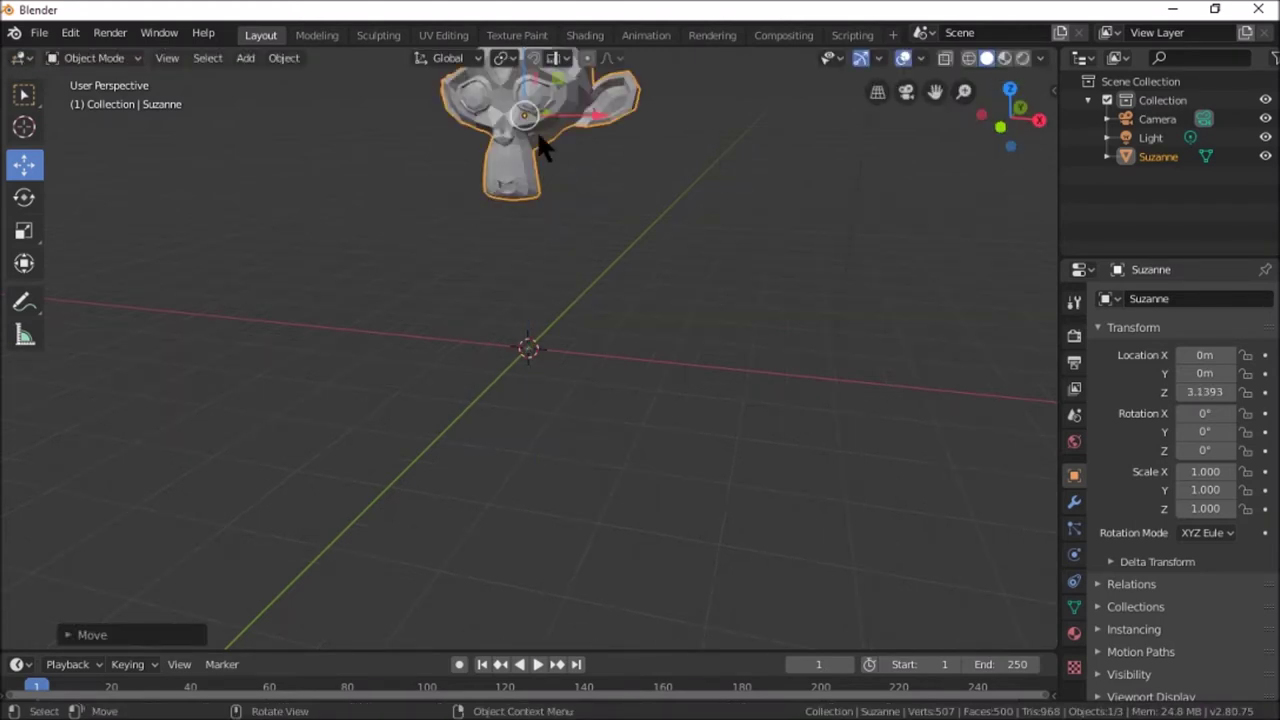
pyautogui.moveTo(1010, 88); pyautogui.dragTo(1000, 135)
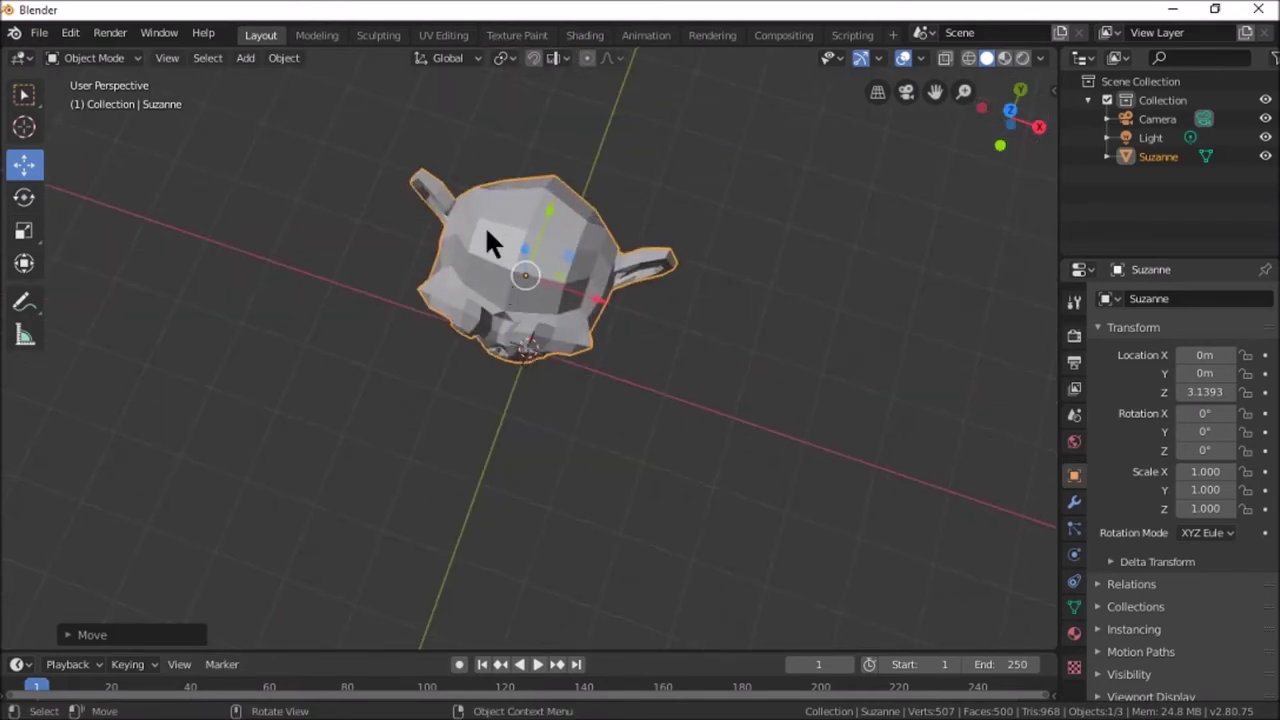
pyautogui.moveTo(1010, 115); pyautogui.dragTo(1036, 134)
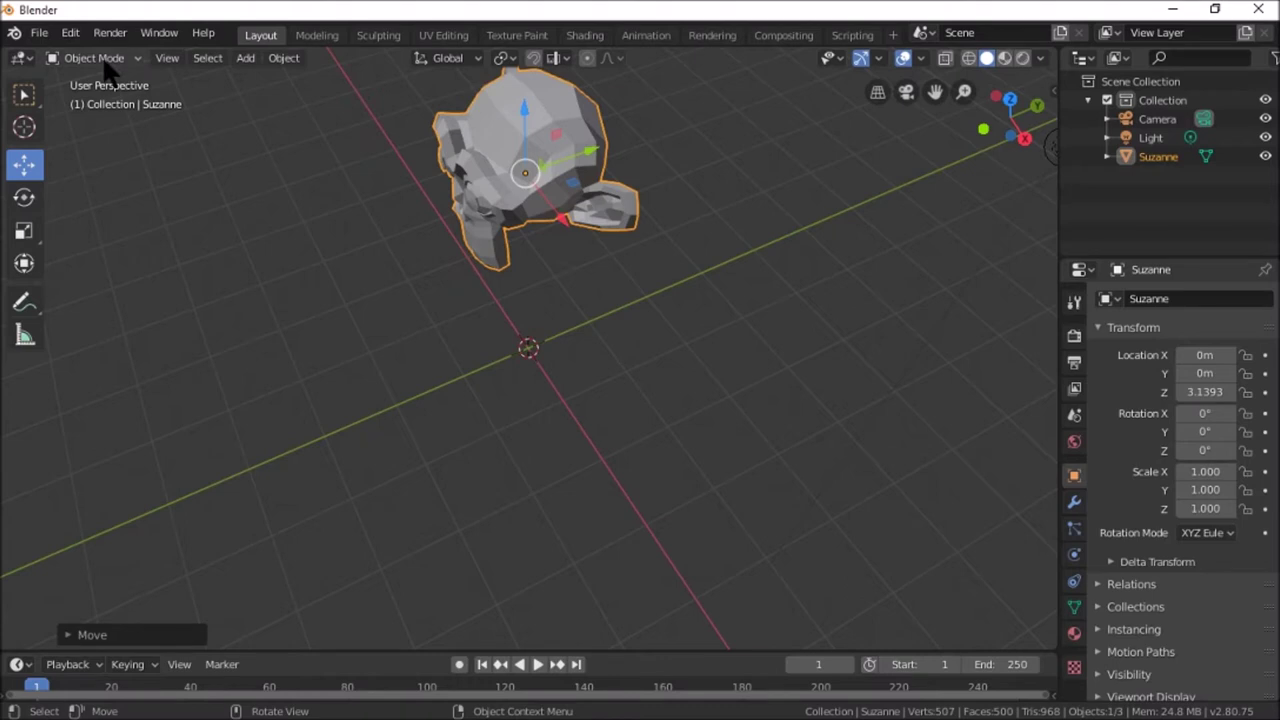
pyautogui.press('Tab')
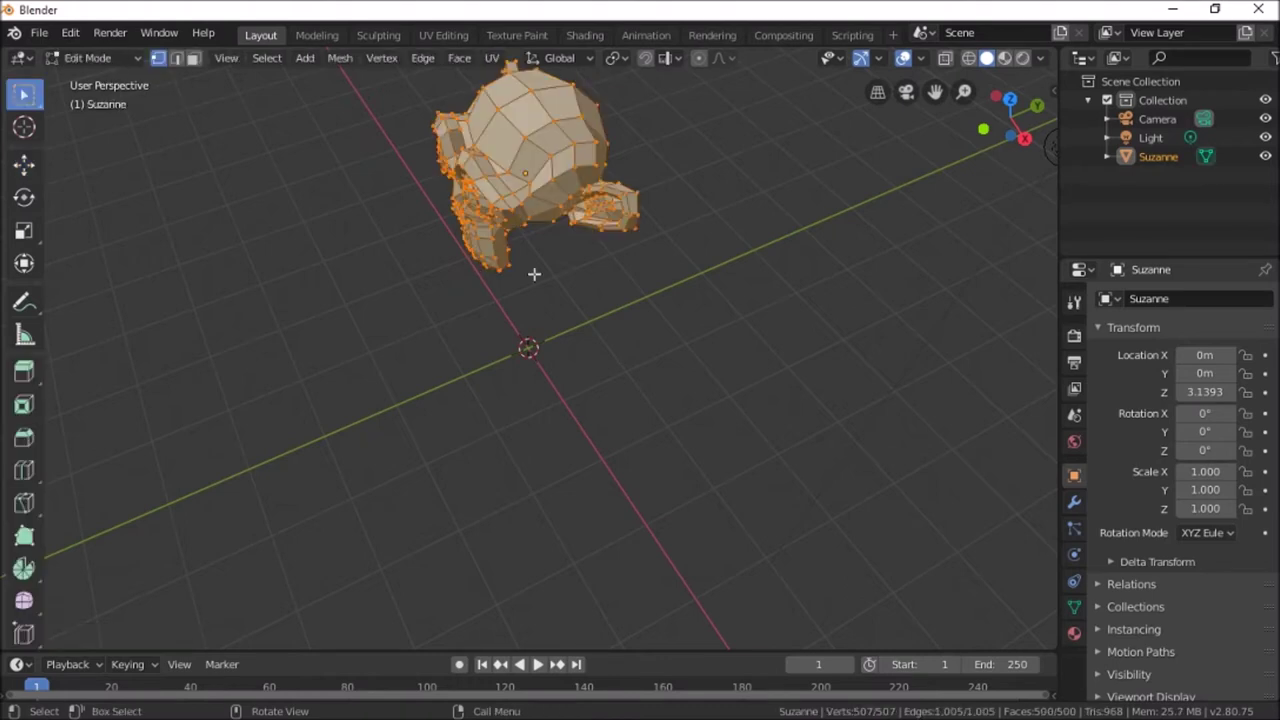
# Add a Subdivision Surface modifier to Suzanne, deselect all vertices, and return to Object Mode
pyautogui.click(1073, 502)
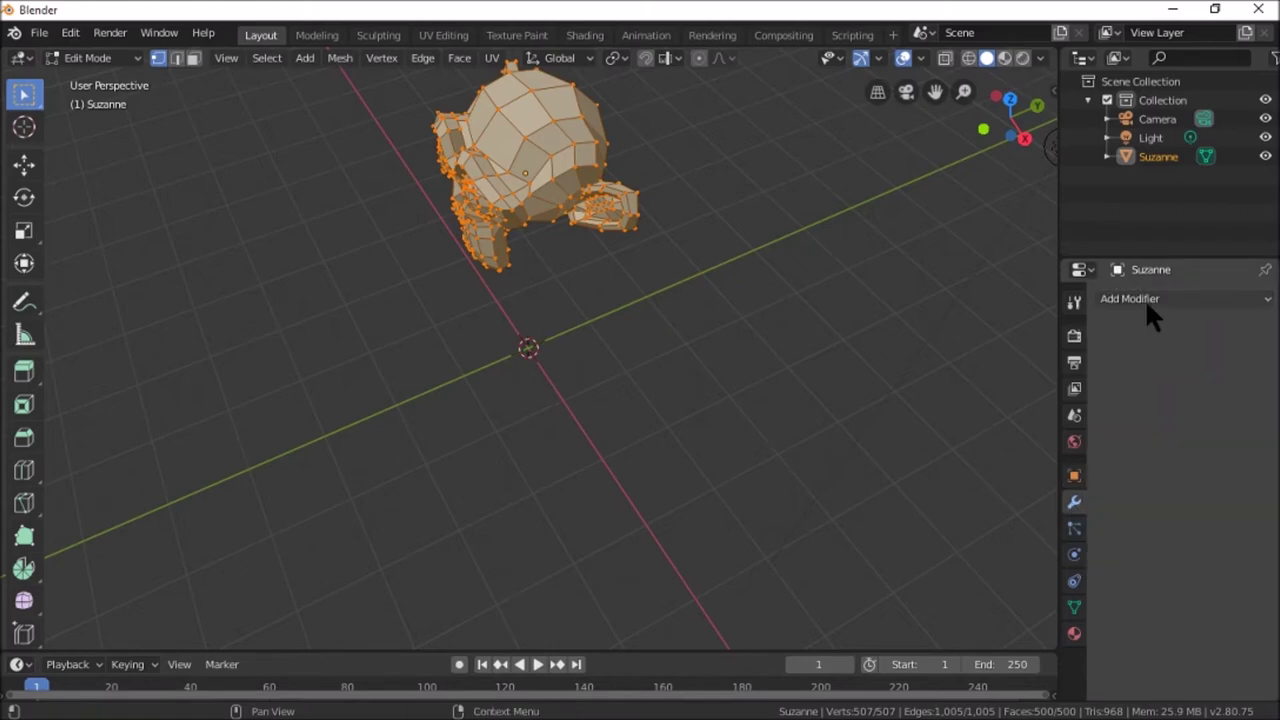
pyautogui.click(1148, 305)
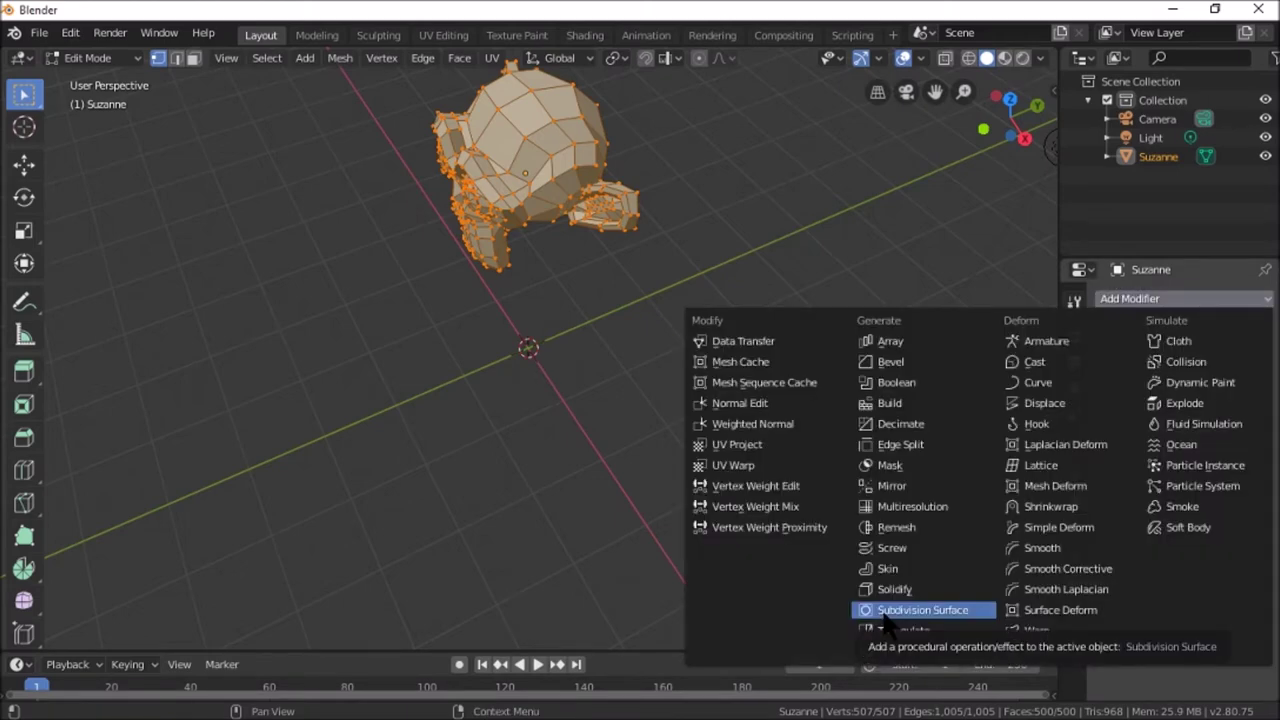
pyautogui.click(884, 612)
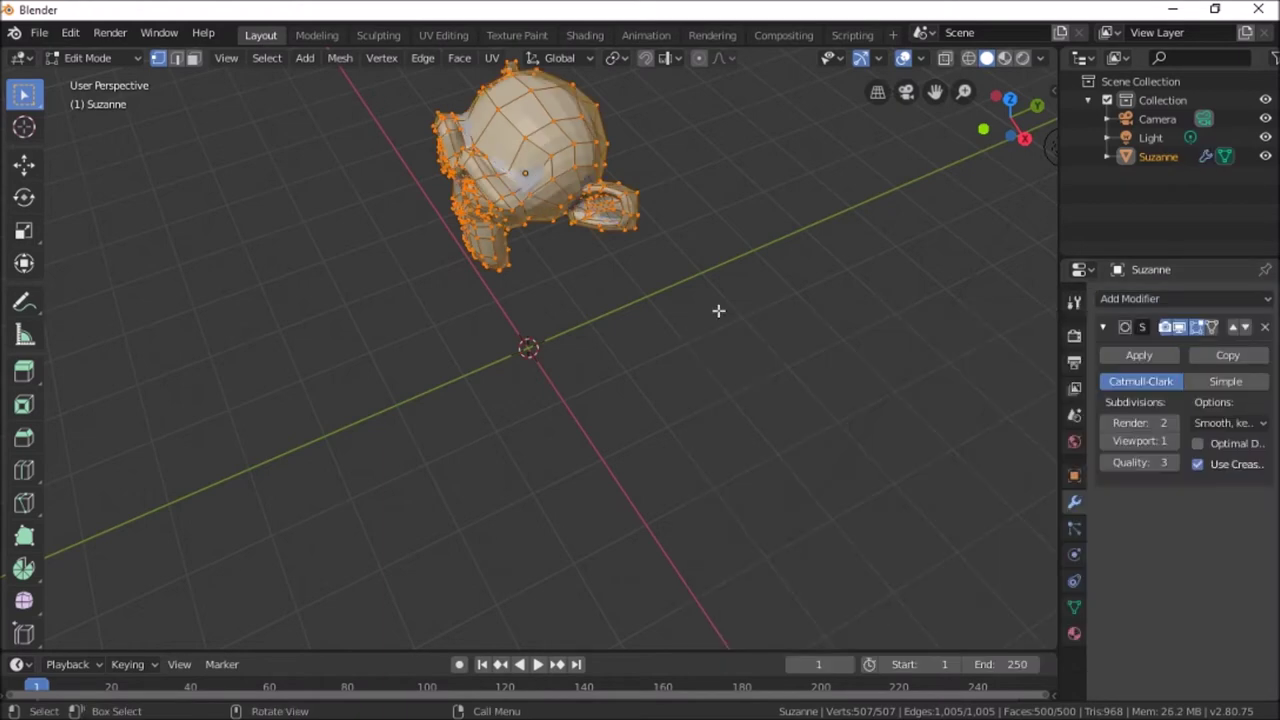
pyautogui.hotkey('alt', 'a')
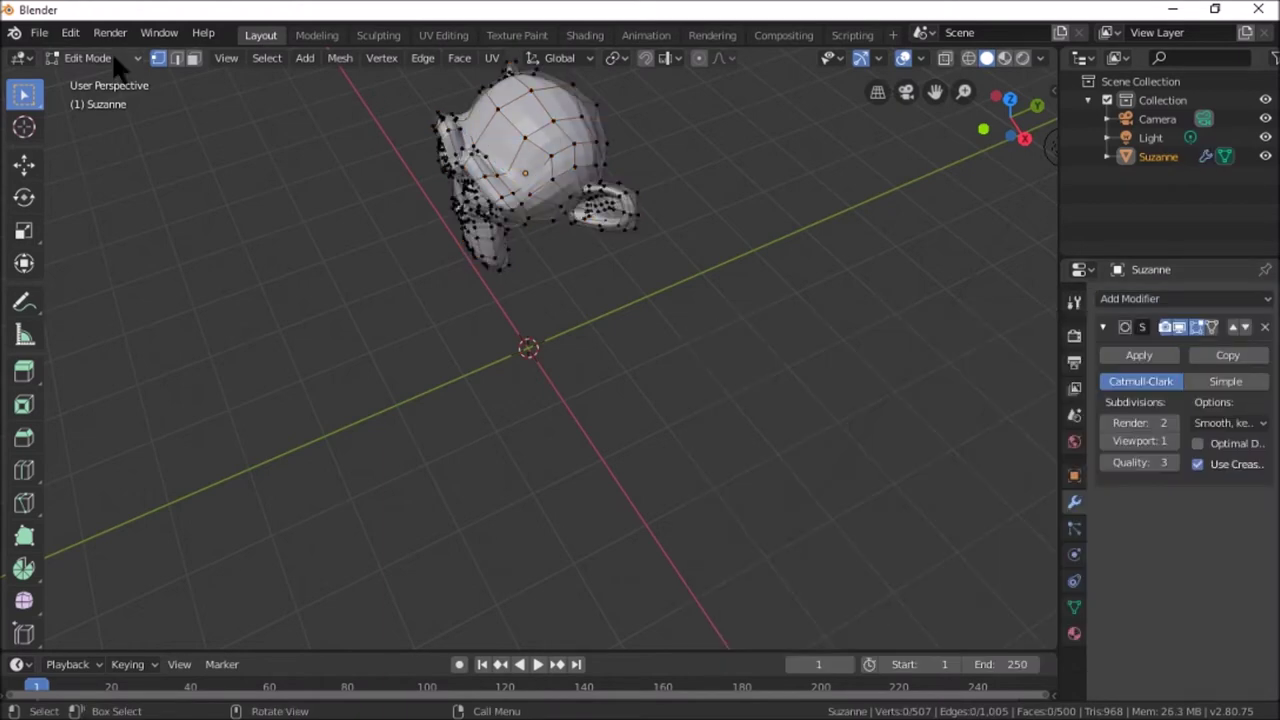
pyautogui.click(119, 66)
pyautogui.click(112, 80)
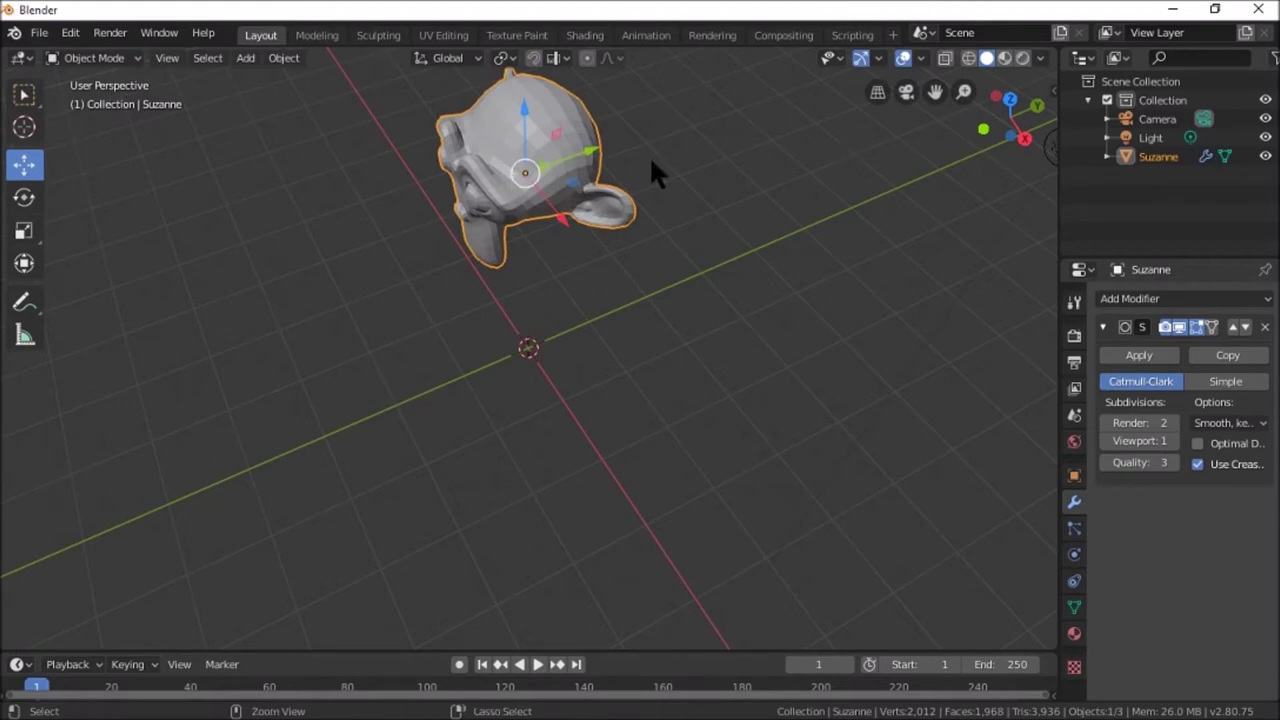
# Undo back to Edit Mode without the modifier and select then deselect vertices on Suzanne's head
pyautogui.hotkey('ctrl', 'z')
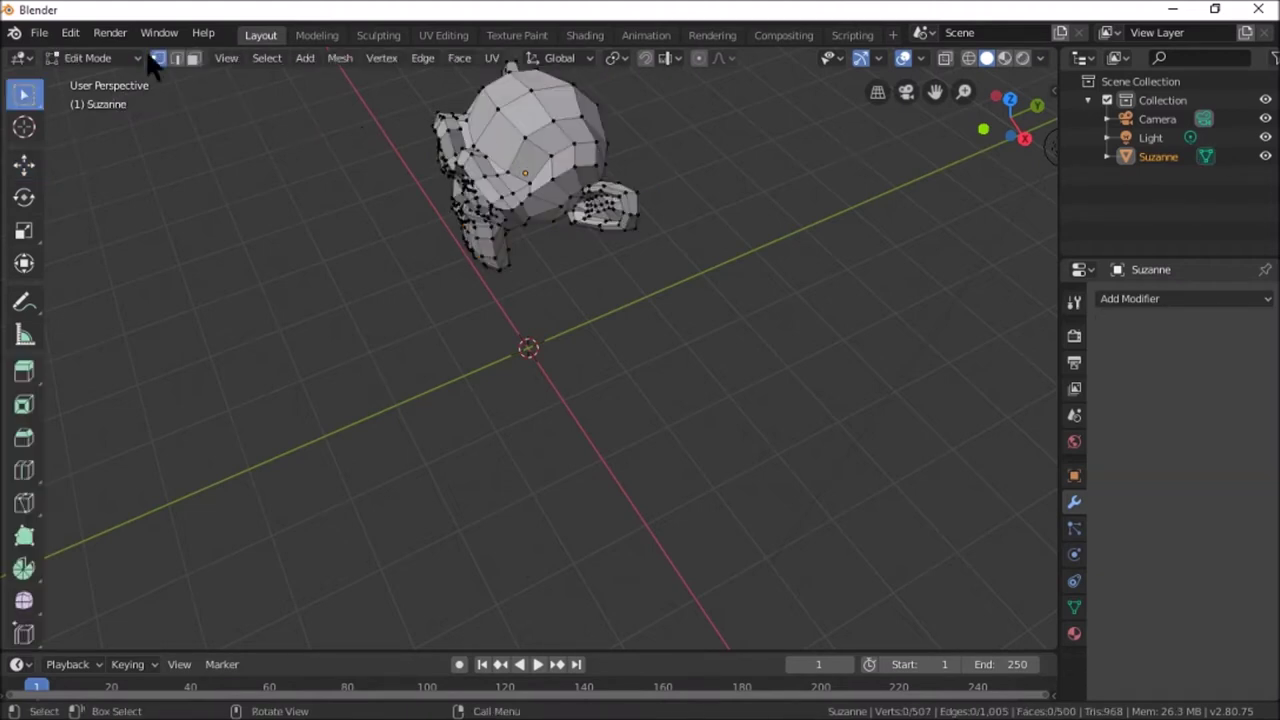
pyautogui.click(573, 143)
pyautogui.click(700, 157)
pyautogui.keyDown('ctrl'); pyautogui.click(583, 151); pyautogui.keyUp('ctrl')
pyautogui.click(402, 109)
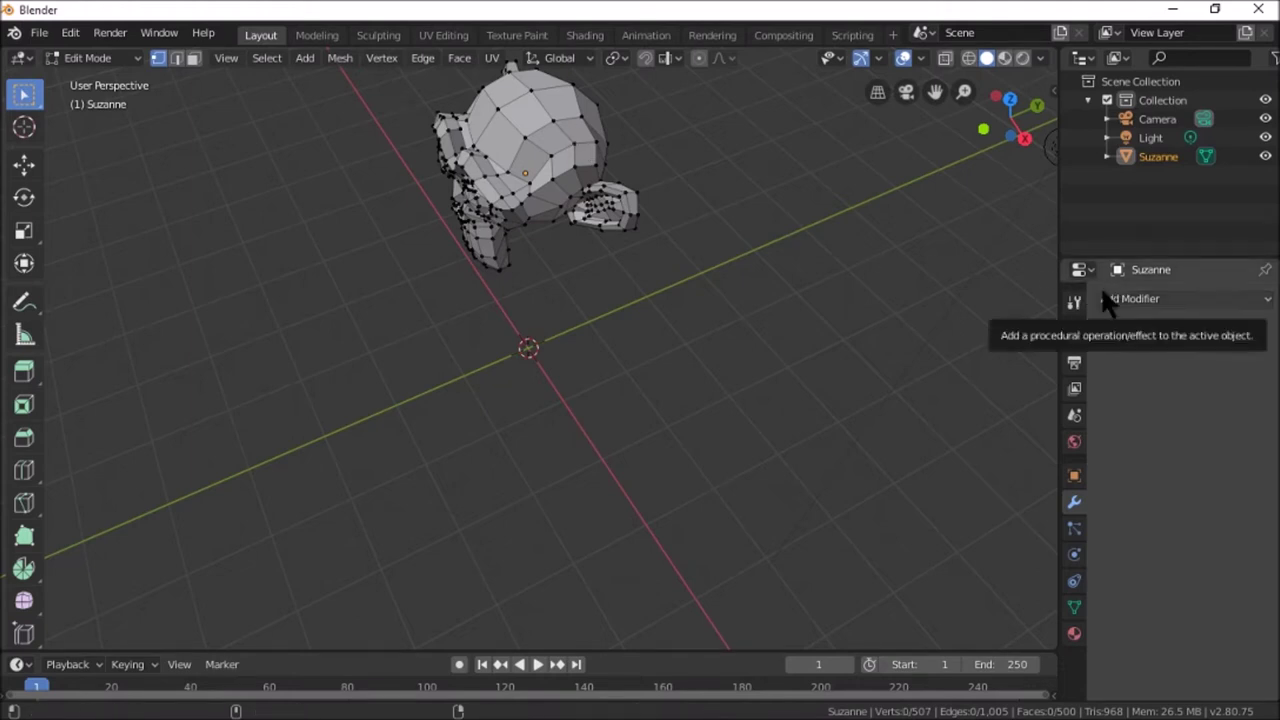
# Re-add the Subdivision Surface modifier (Catmull-Clark, viewport 1, render 2) and return to Object Mode
pyautogui.click(1198, 301)
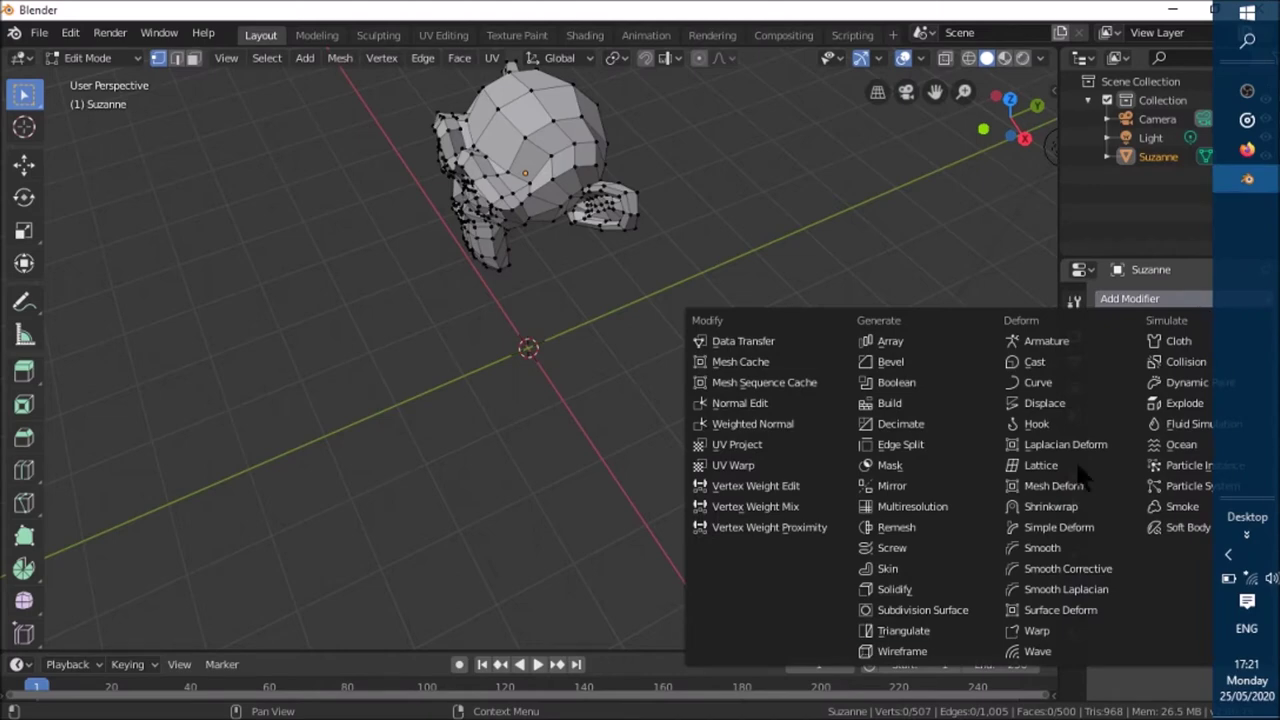
pyautogui.click(938, 615)
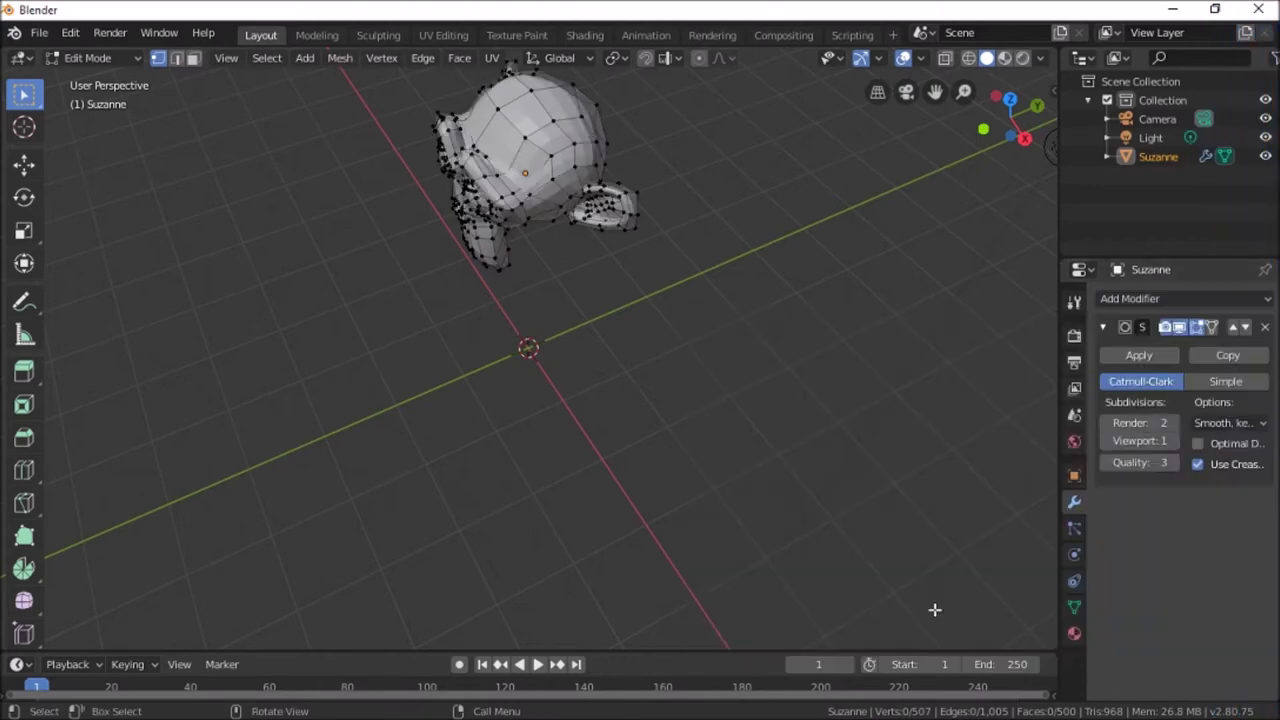
pyautogui.click(128, 58)
pyautogui.click(127, 82)
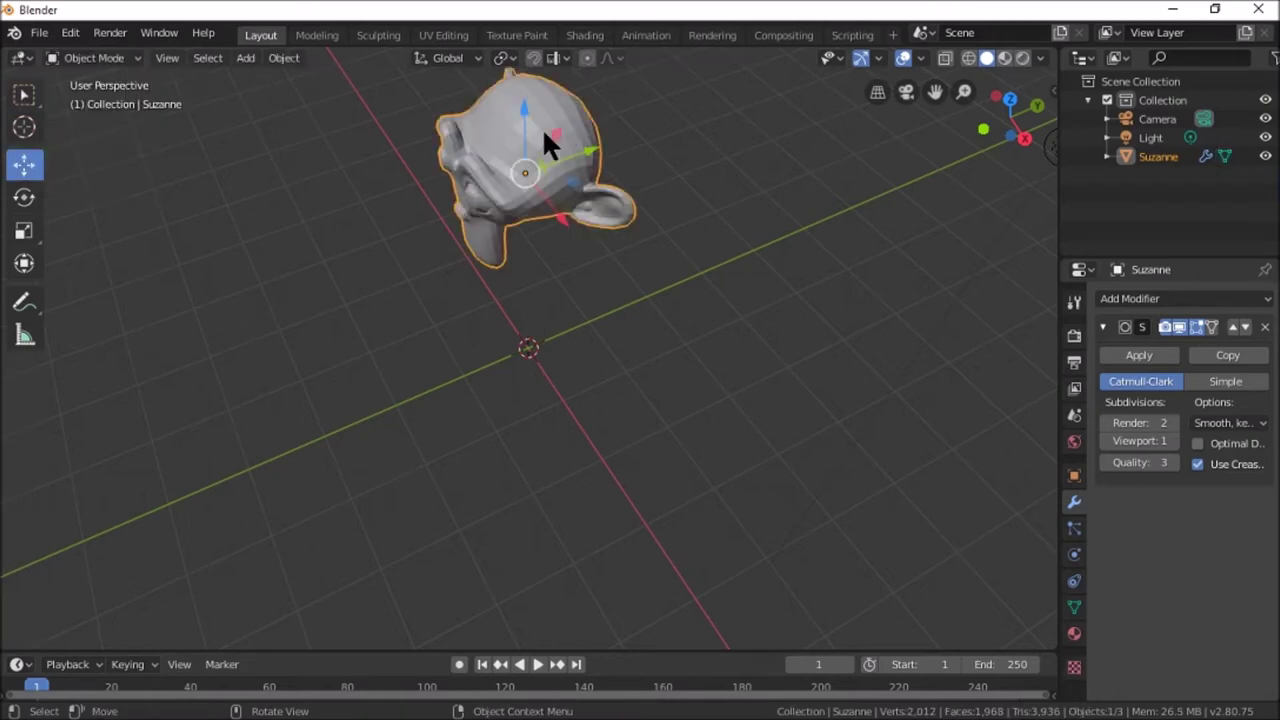
# Orbit to a front view of Suzanne and switch her into Sculpt Mode
pyautogui.moveTo(985, 128); pyautogui.dragTo(1010, 140)
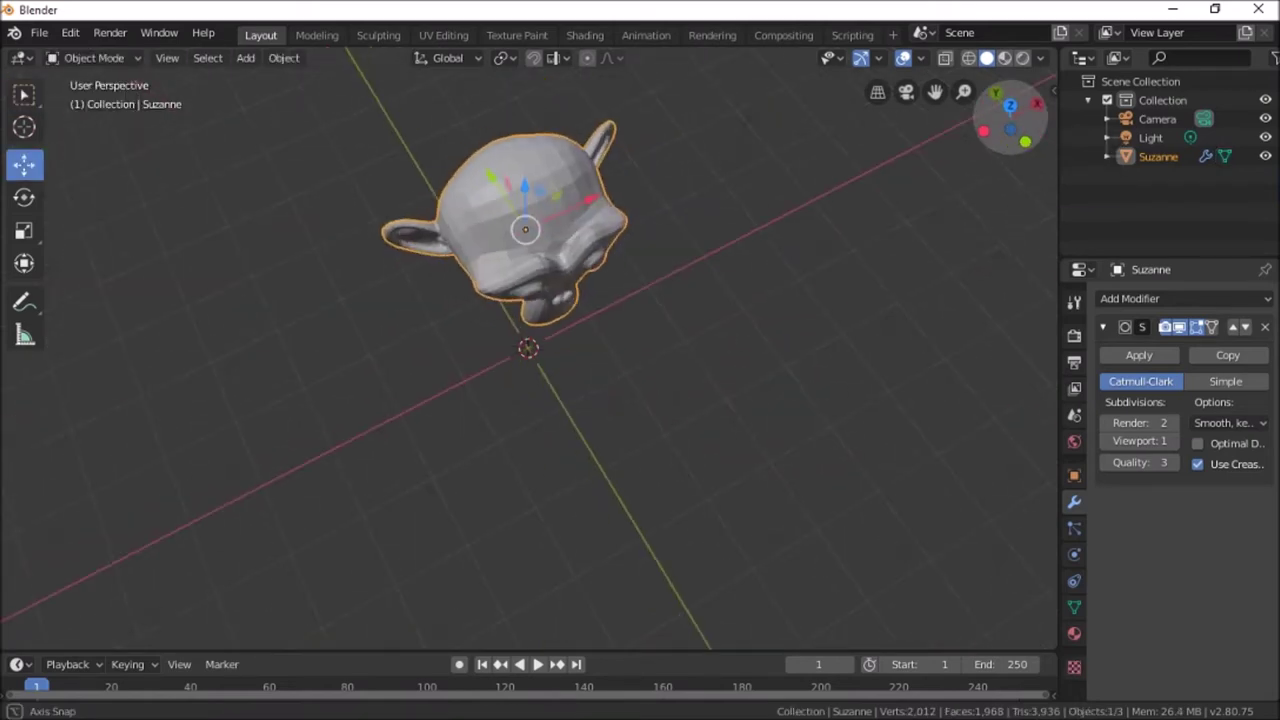
pyautogui.moveTo(1010, 140)
pyautogui.mouseDown()
pyautogui.moveTo(1005, 118)
pyautogui.moveTo(1010, 140)
pyautogui.mouseUp()
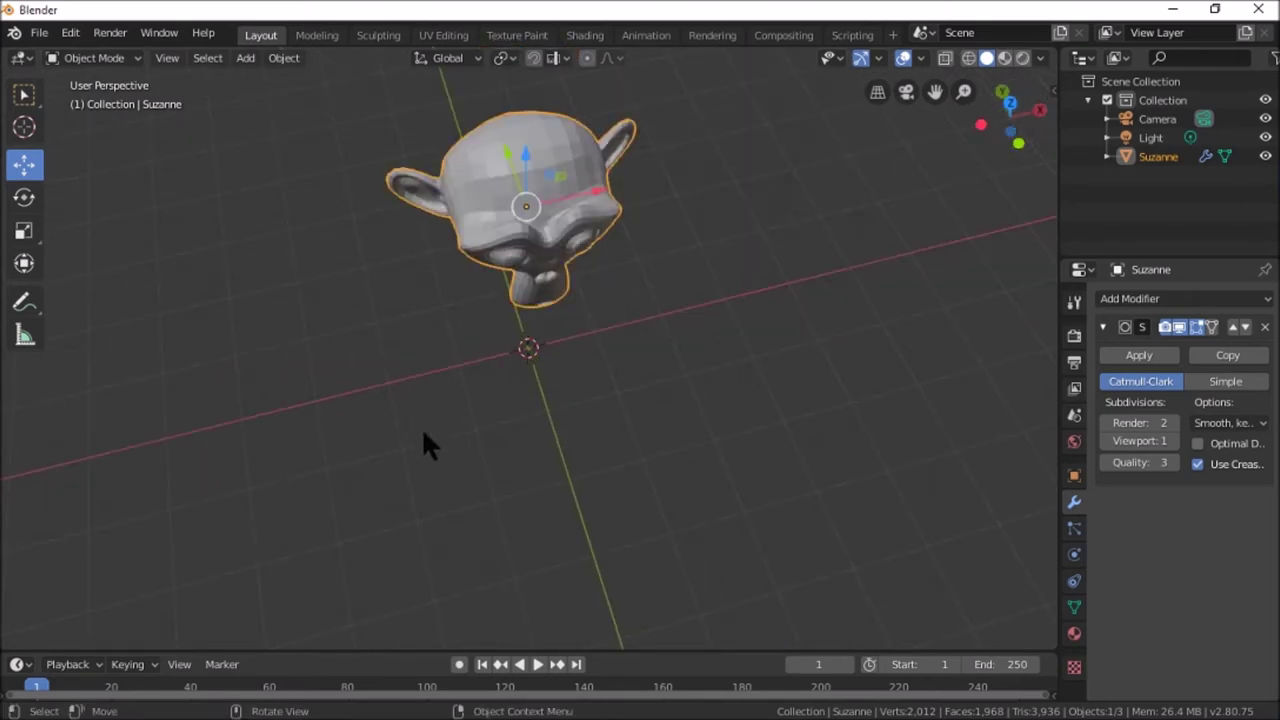
pyautogui.click(103, 63)
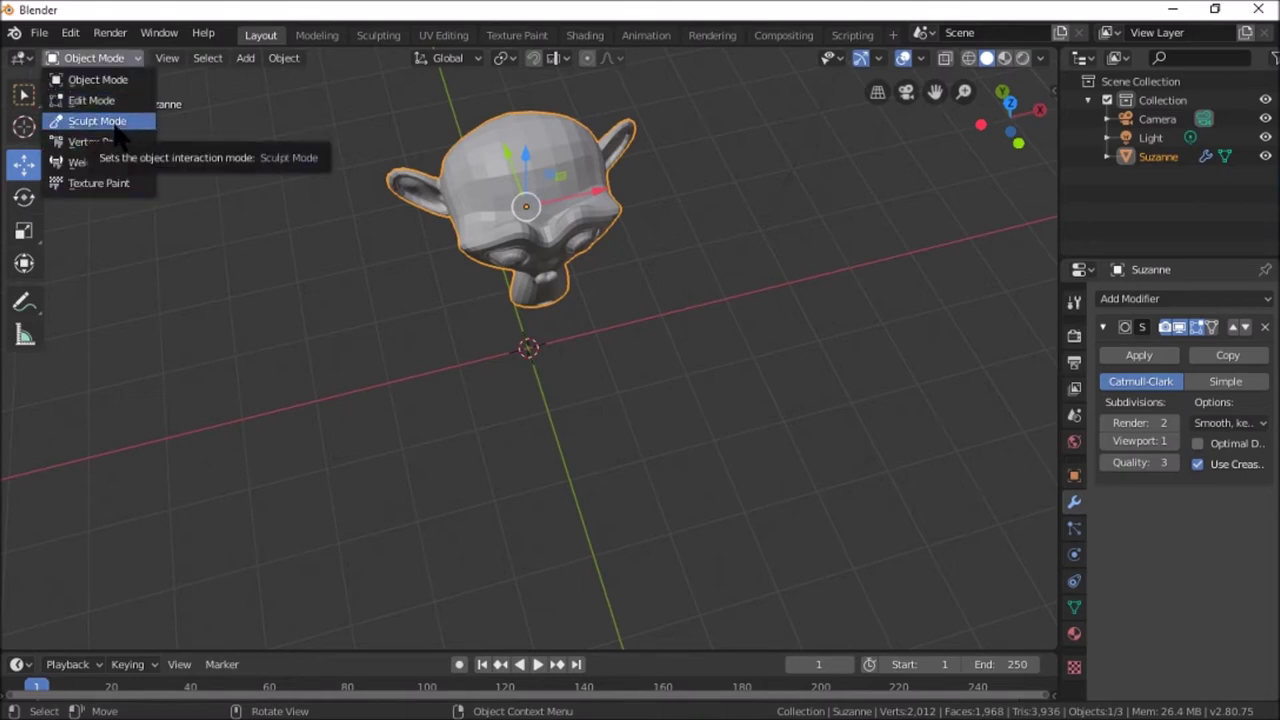
pyautogui.click(114, 127)
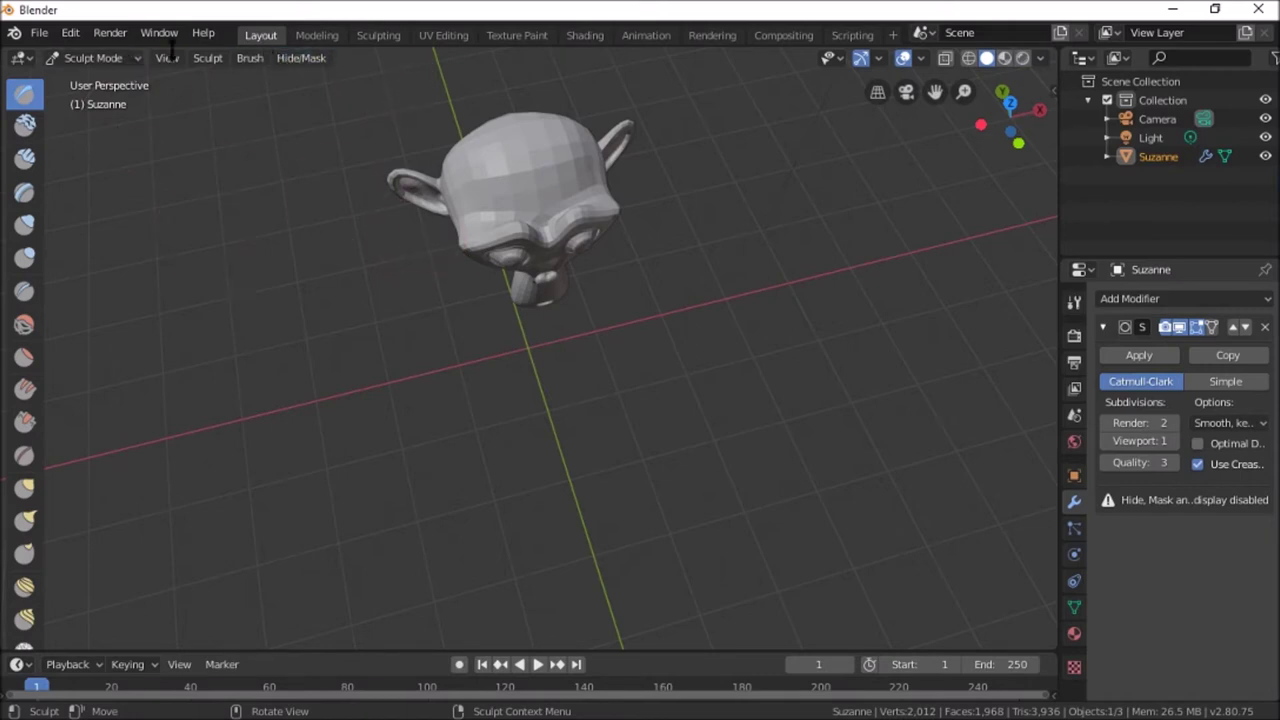
# Switch to the Sculpting workspace and pan and orbit until Suzanne's face is centred front-on
pyautogui.click(367, 37)
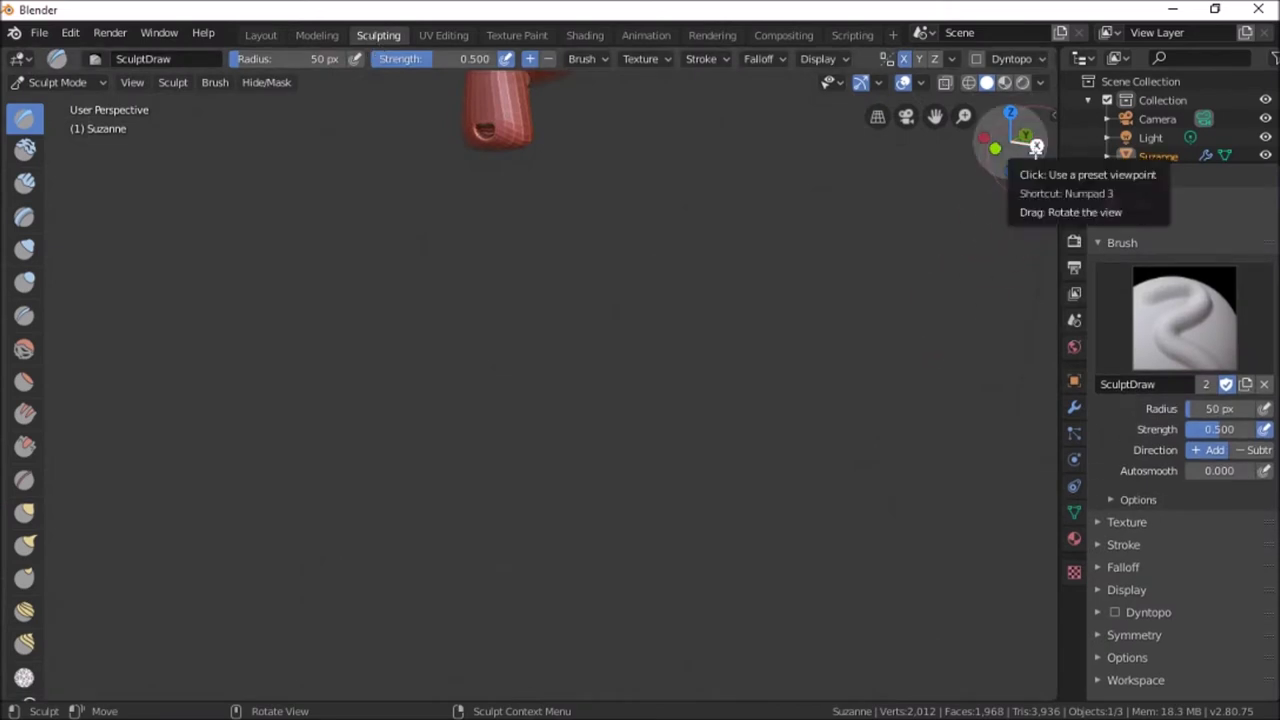
pyautogui.moveTo(1036, 147); pyautogui.dragTo(1010, 150)
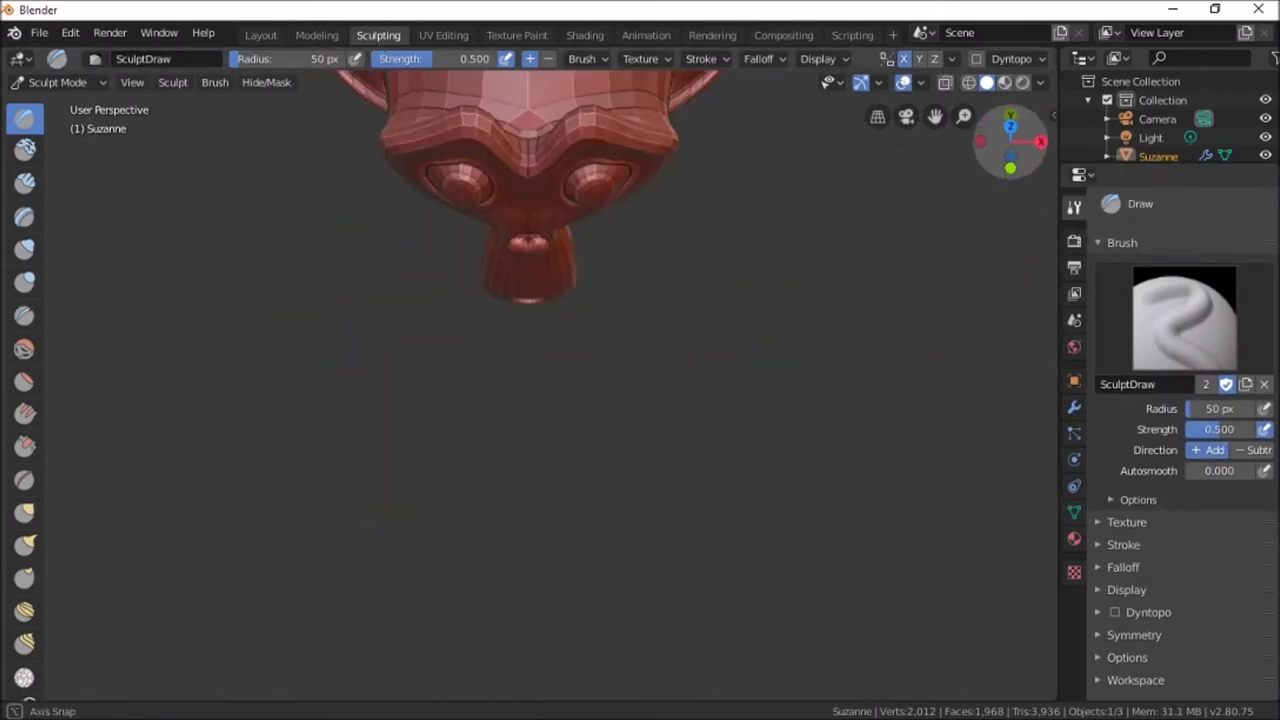
pyautogui.moveTo(934, 116)
pyautogui.mouseDown()
pyautogui.moveTo(830, 340)
pyautogui.moveTo(949, 136)
pyautogui.mouseUp()
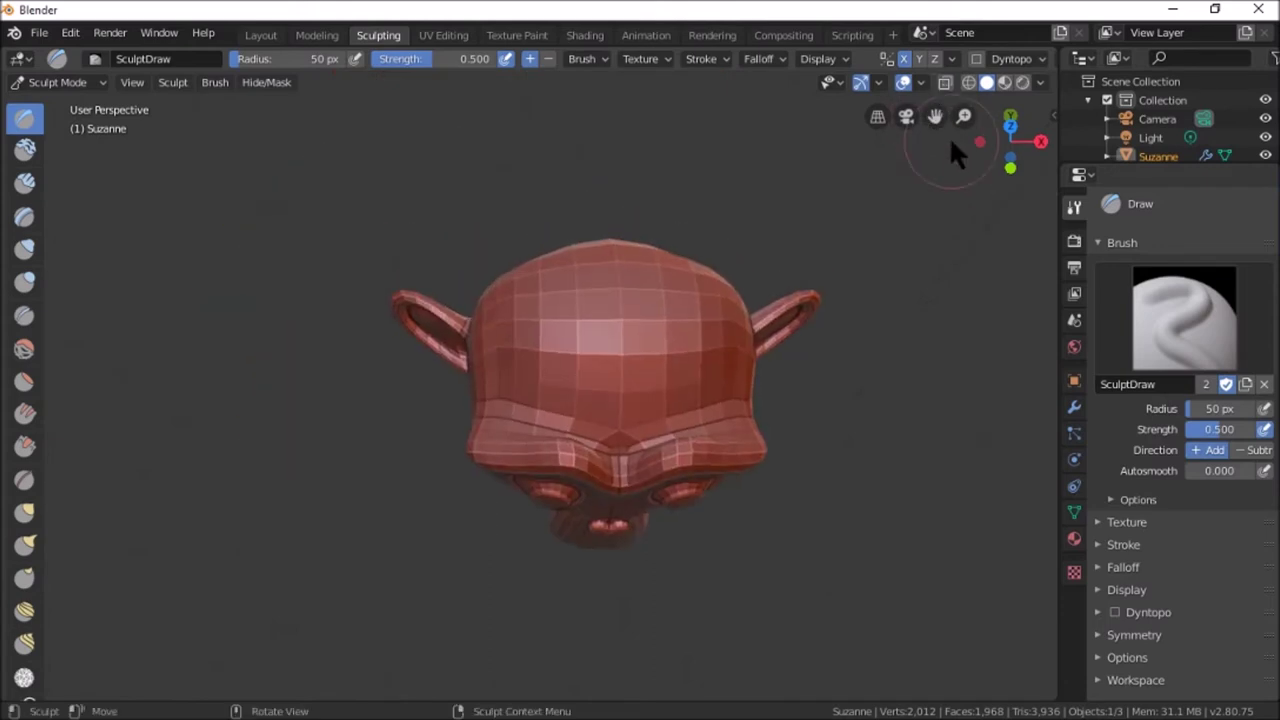
pyautogui.moveTo(934, 116)
pyautogui.mouseDown()
pyautogui.moveTo(1179, 191)
pyautogui.moveTo(1078, 176)
pyautogui.mouseUp()
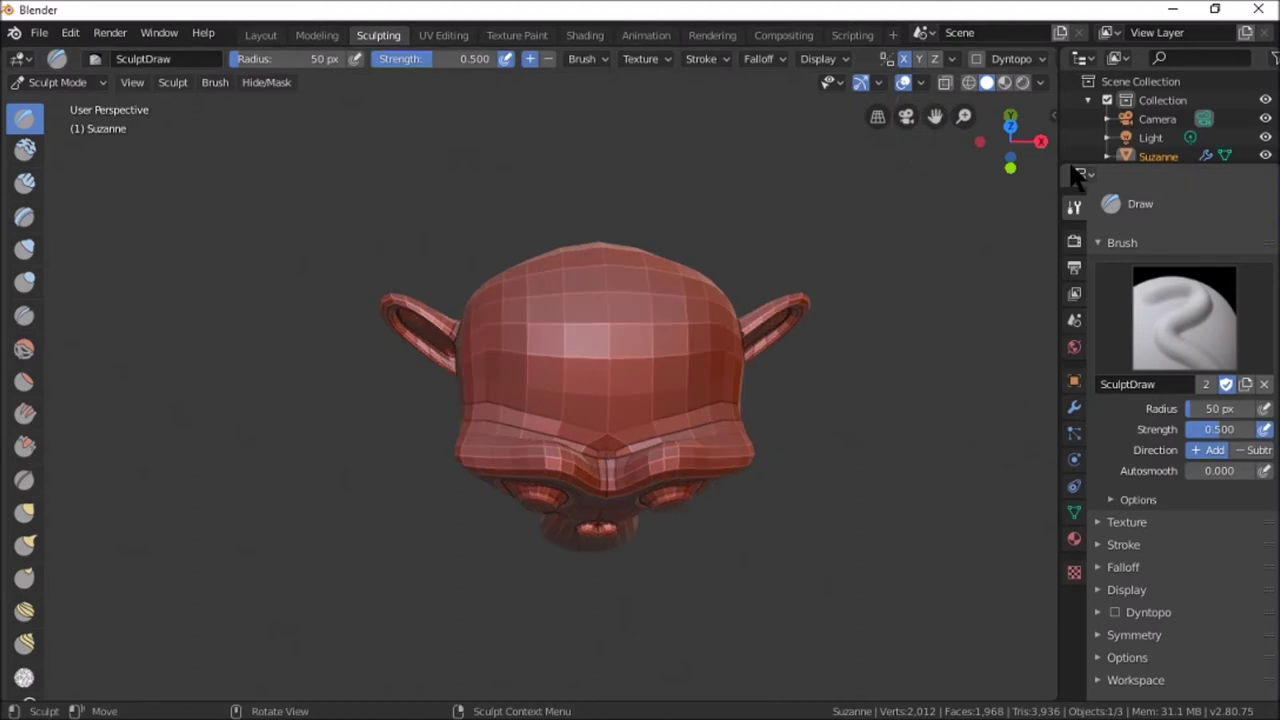
pyautogui.moveTo(1010, 140); pyautogui.dragTo(1010, 100)
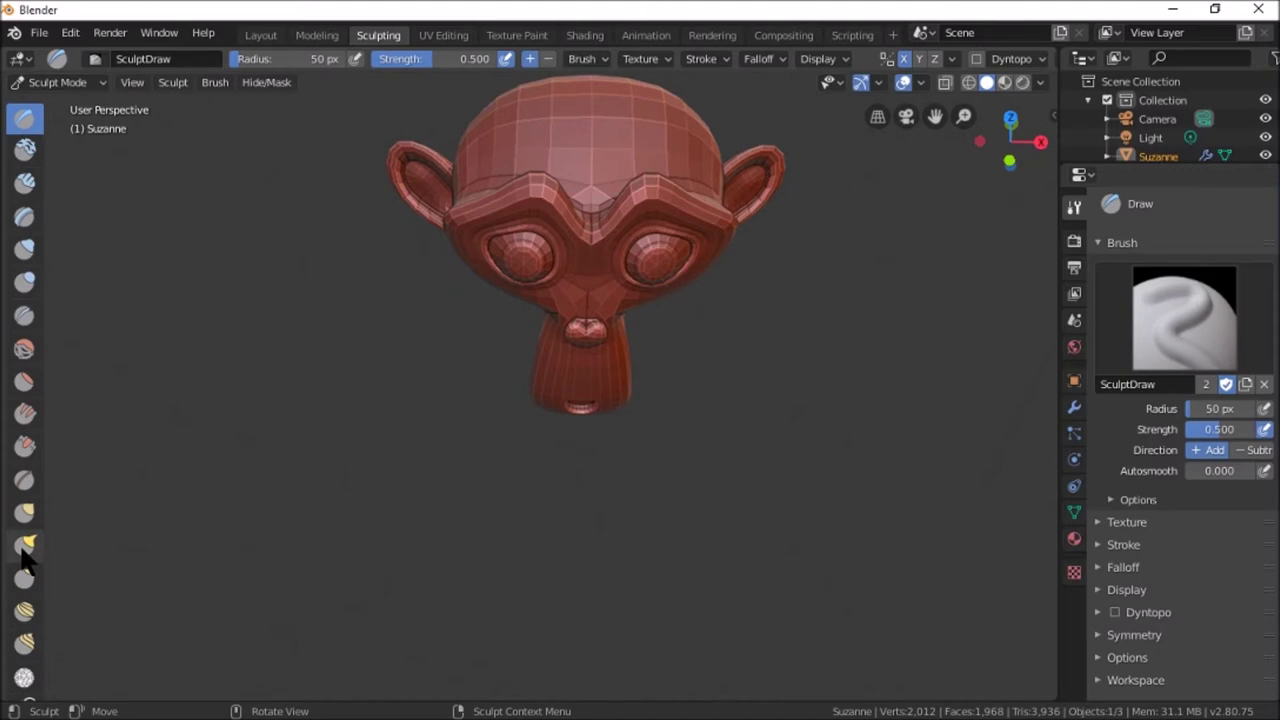
# With the Snake Hook brush, pull the top of Suzanne's head upward into two pointed flares
pyautogui.click(24, 546)
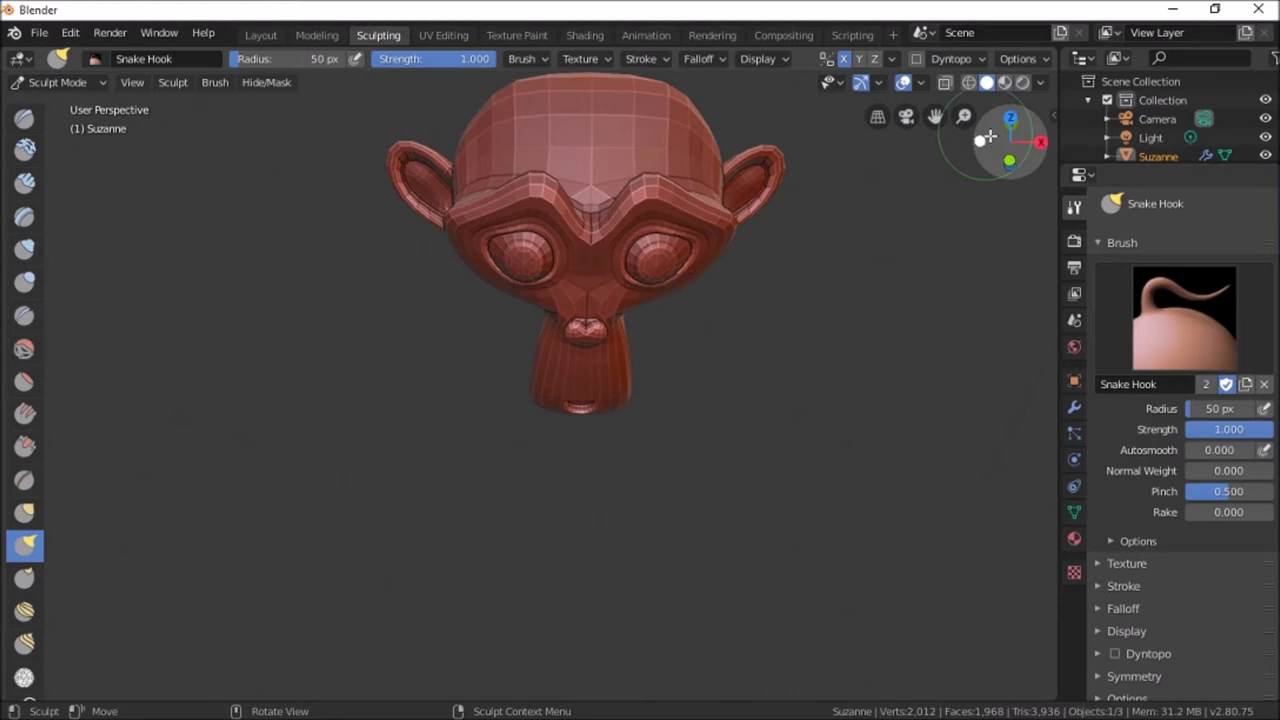
pyautogui.scroll(-8, 514, 334)
pyautogui.moveTo(520, 338)
pyautogui.mouseDown()
pyautogui.moveTo(493, 283)
pyautogui.moveTo(503, 310)
pyautogui.mouseUp()
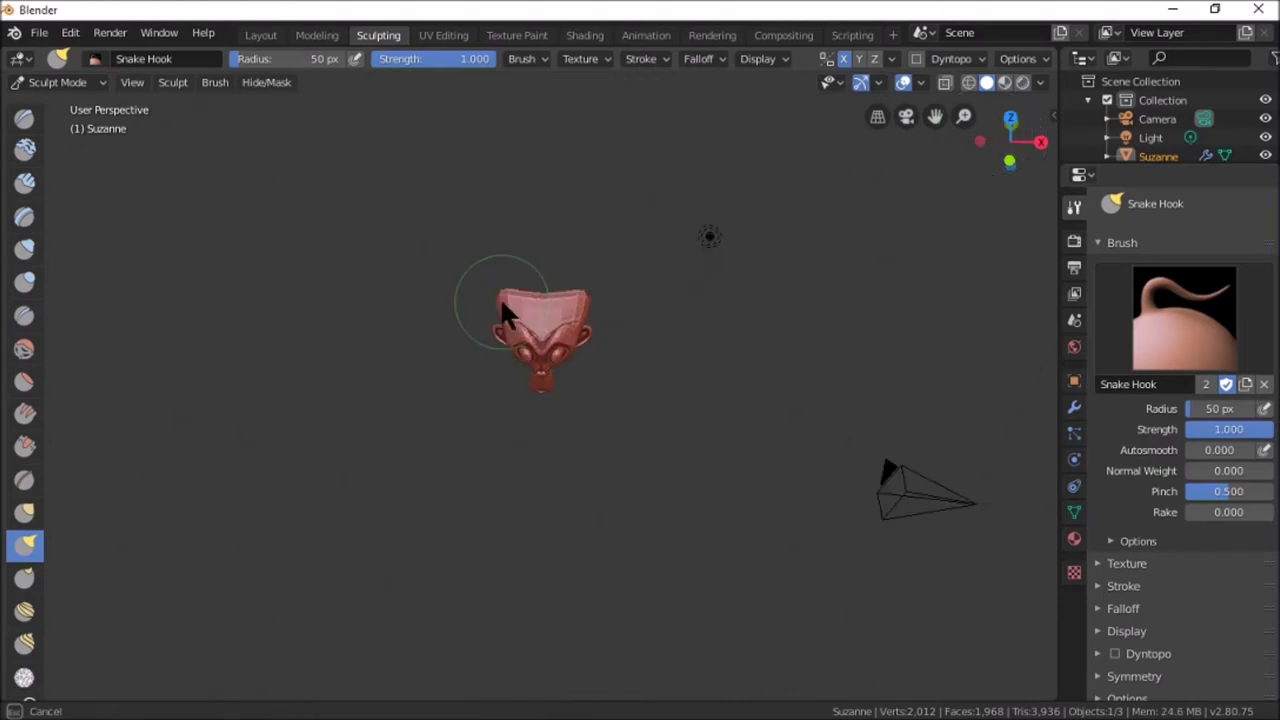
pyautogui.moveTo(499, 296)
pyautogui.mouseDown(button='middle')
pyautogui.moveTo(520, 250)
pyautogui.moveTo(678, 280)
pyautogui.mouseUp(button='middle')
pyautogui.moveTo(536, 293); pyautogui.dragTo(525, 305)
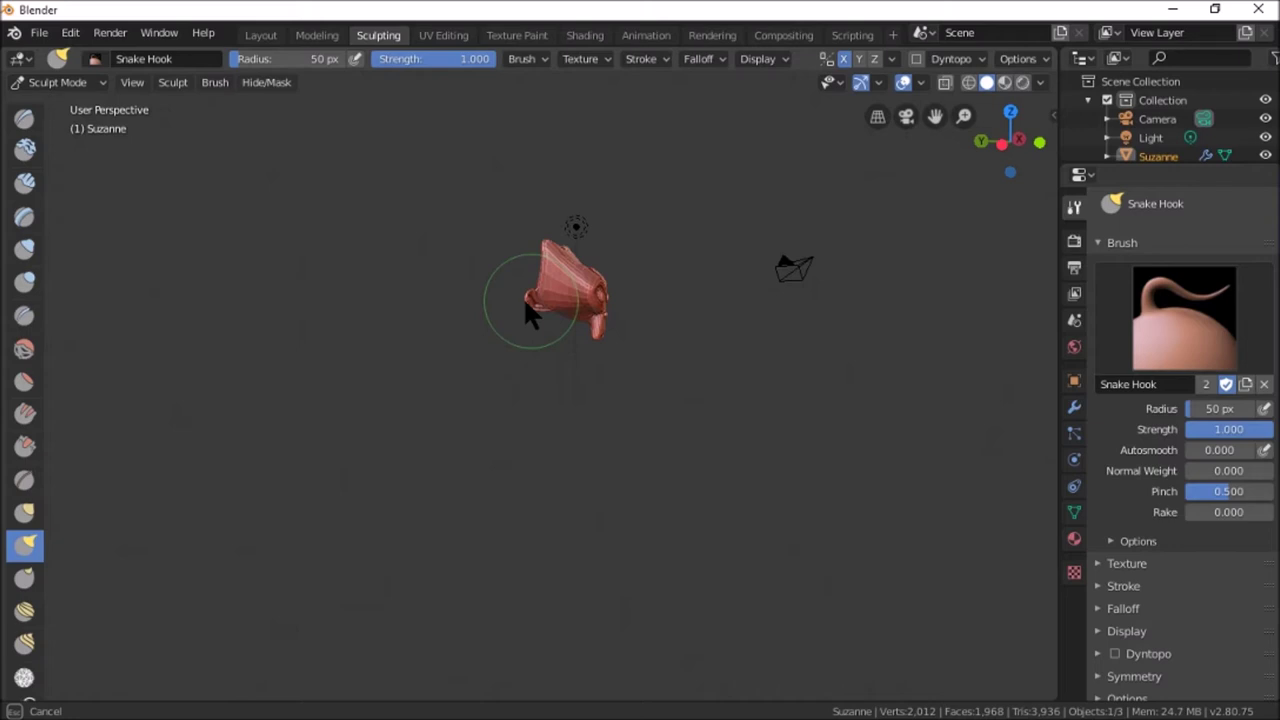
pyautogui.moveTo(526, 303); pyautogui.dragTo(600, 295, button='middle')
pyautogui.moveTo(673, 222)
pyautogui.mouseDown(button='middle')
pyautogui.moveTo(685, 207)
pyautogui.moveTo(534, 343)
pyautogui.moveTo(717, 263)
pyautogui.mouseUp(button='middle')
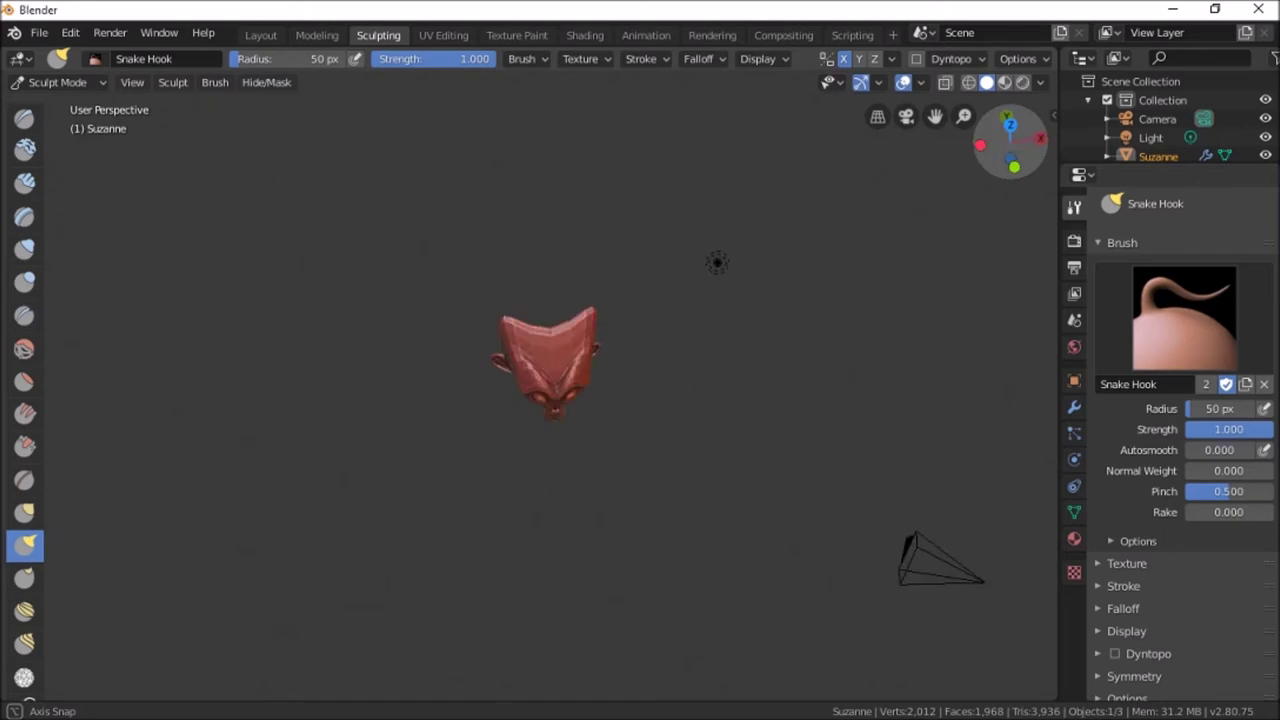
pyautogui.moveTo(717, 263); pyautogui.dragTo(692, 209, button='middle')
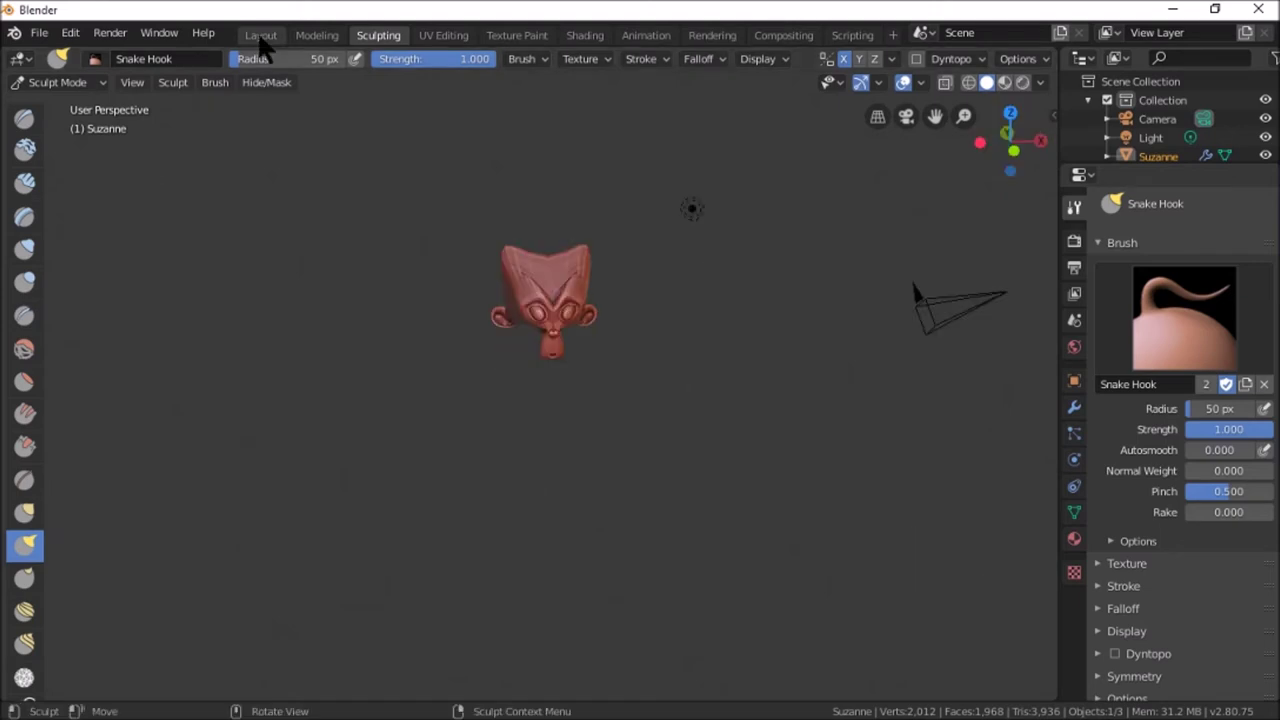
# Go through Layout to the Animation workspace, select the camera, then deselect everything
pyautogui.click(259, 35)
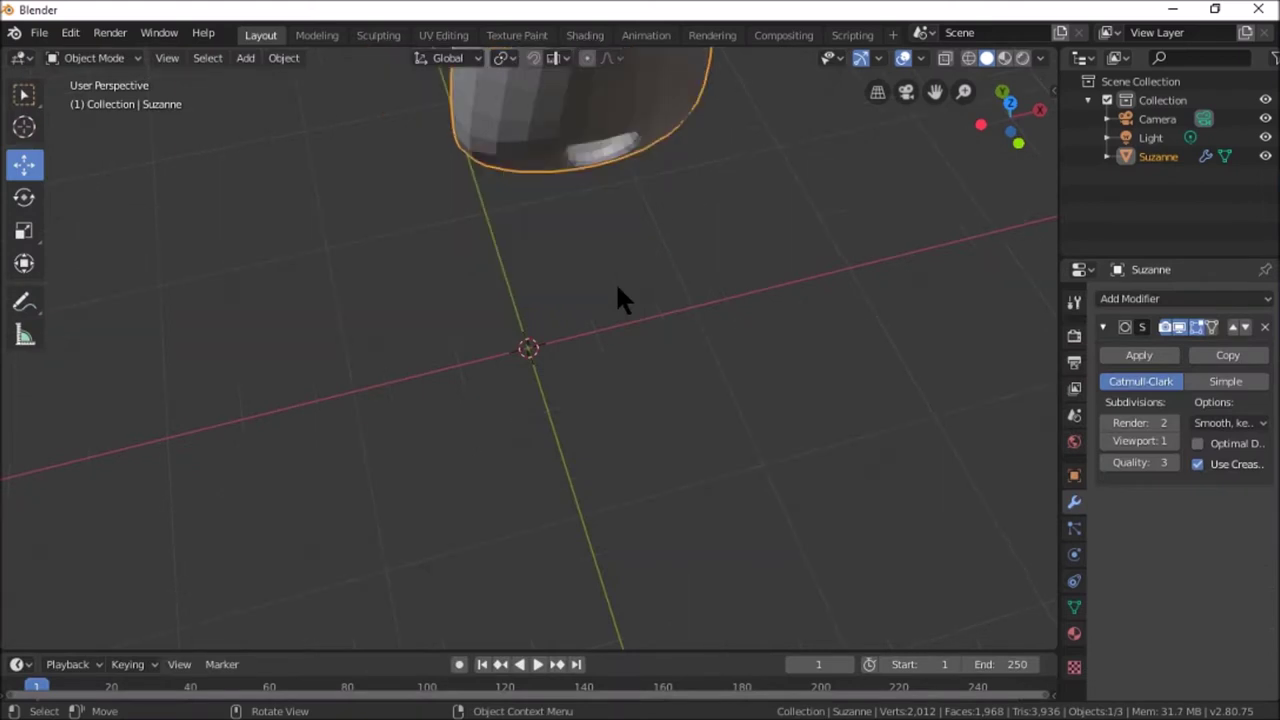
pyautogui.hotkey('ctrl', 'z')
pyautogui.hotkey('ctrl', 'z')
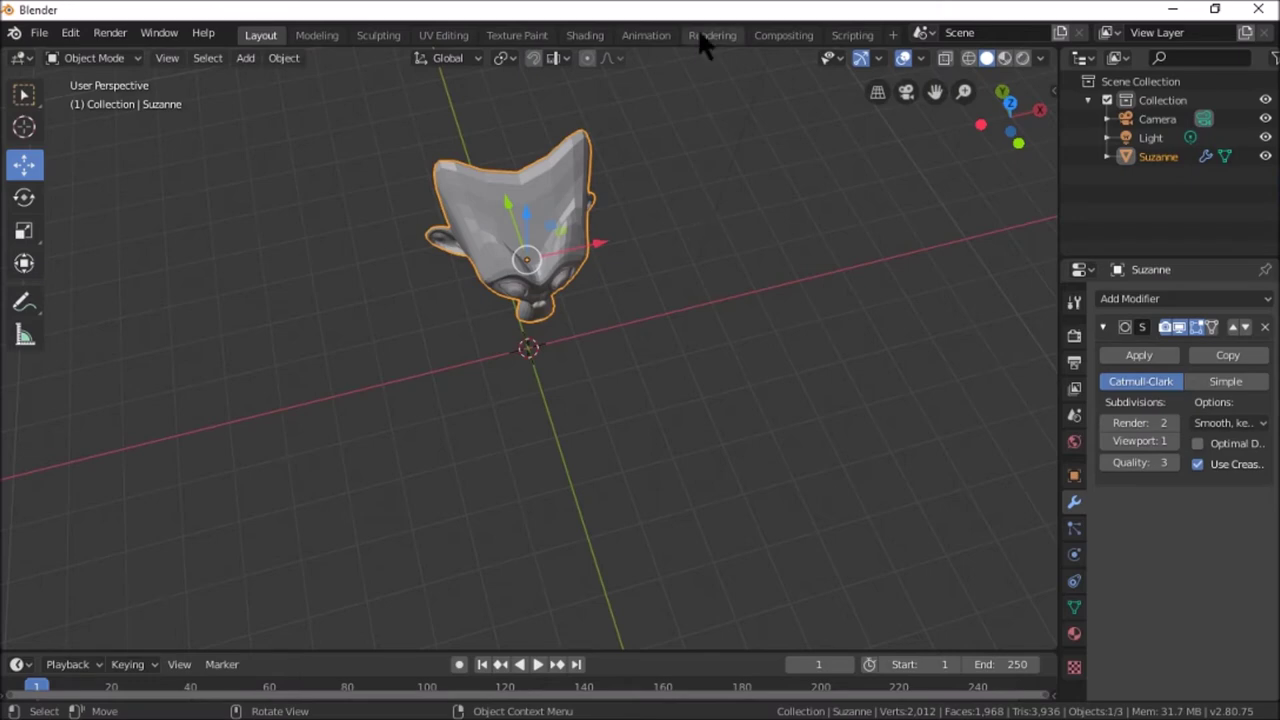
pyautogui.click(646, 36)
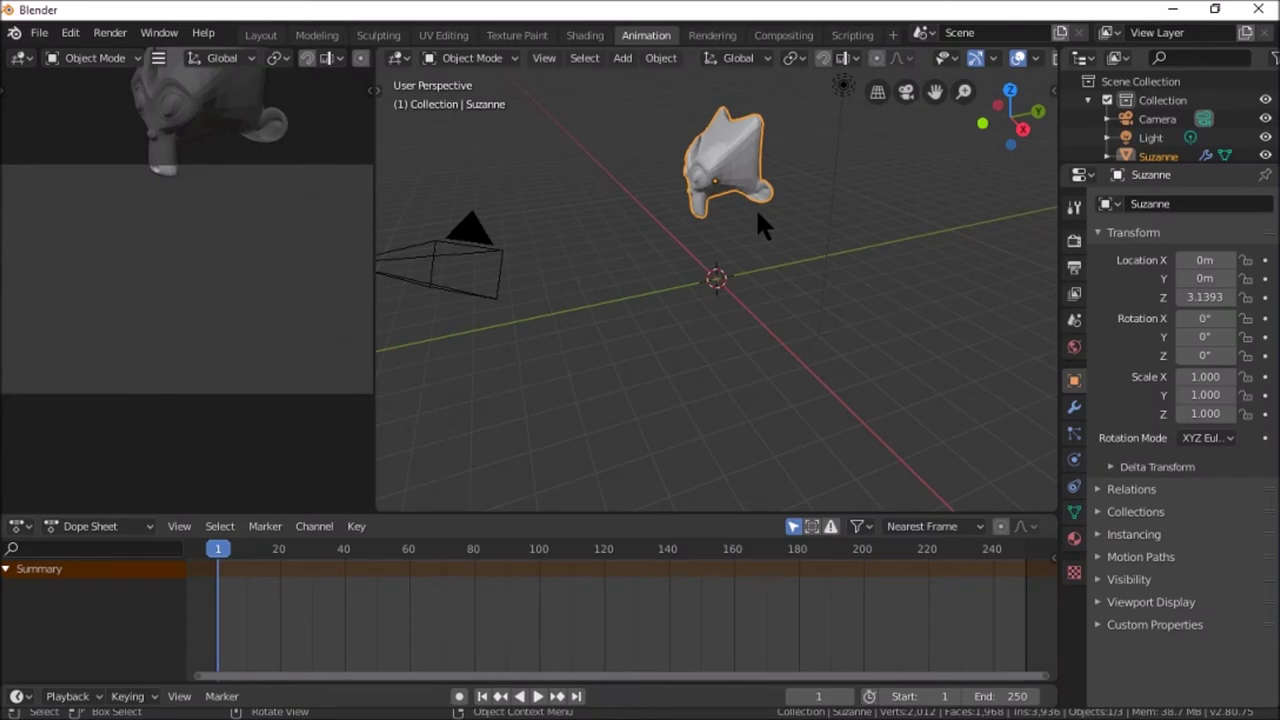
pyautogui.click(499, 234)
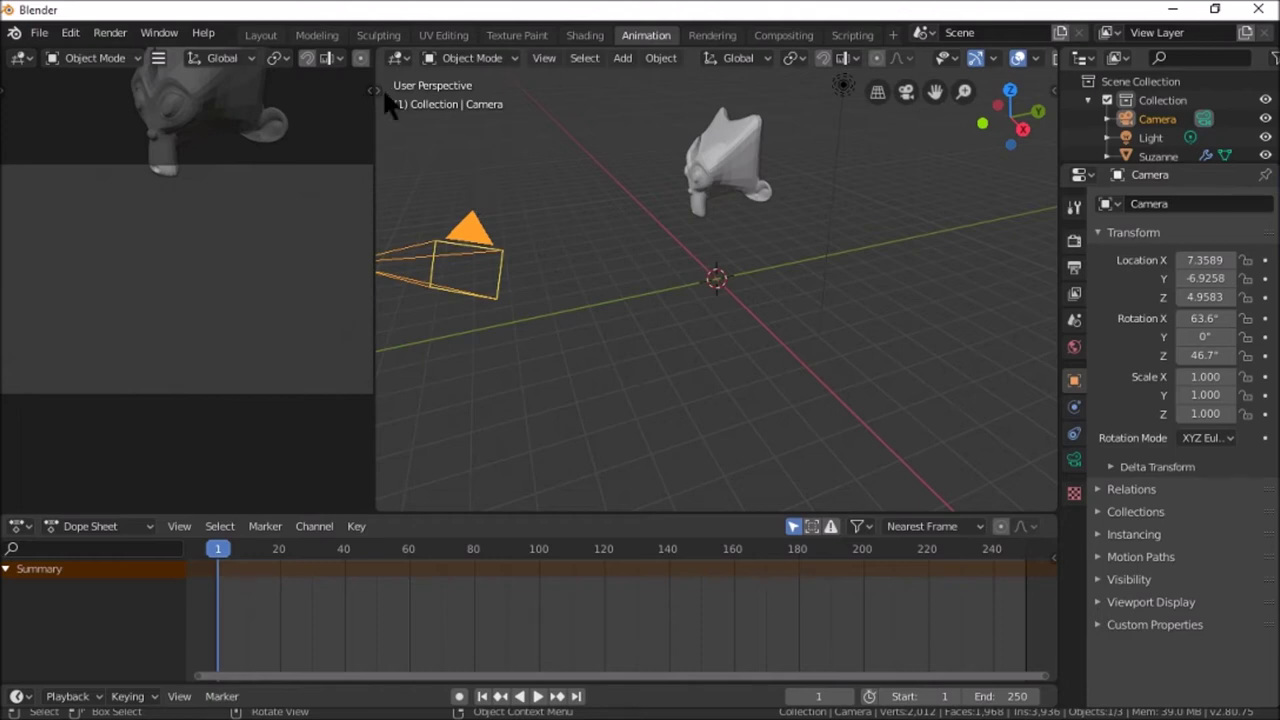
pyautogui.hotkey('alt', 'a')
pyautogui.click(378, 90)
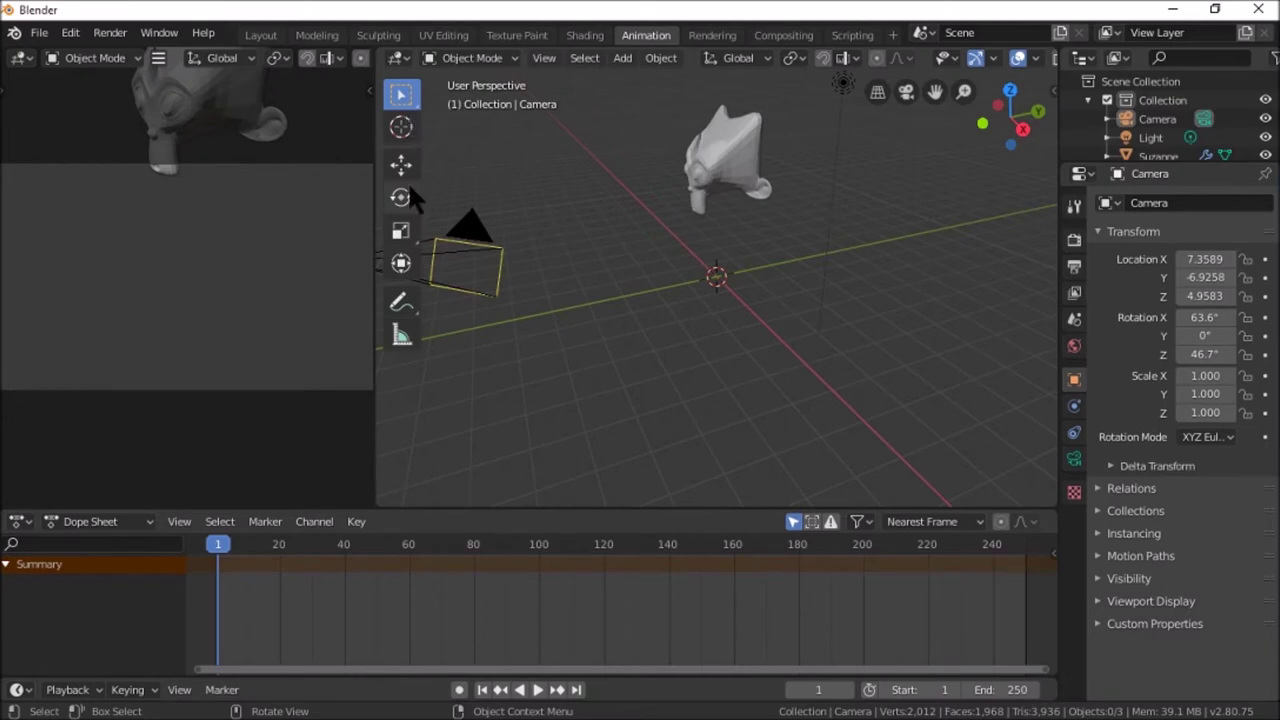
# Rotate the camera to X 71°, Y -38°, Z 64.2° to frame Suzanne, then go back to Layout
pyautogui.moveTo(410, 187); pyautogui.dragTo(415, 176)
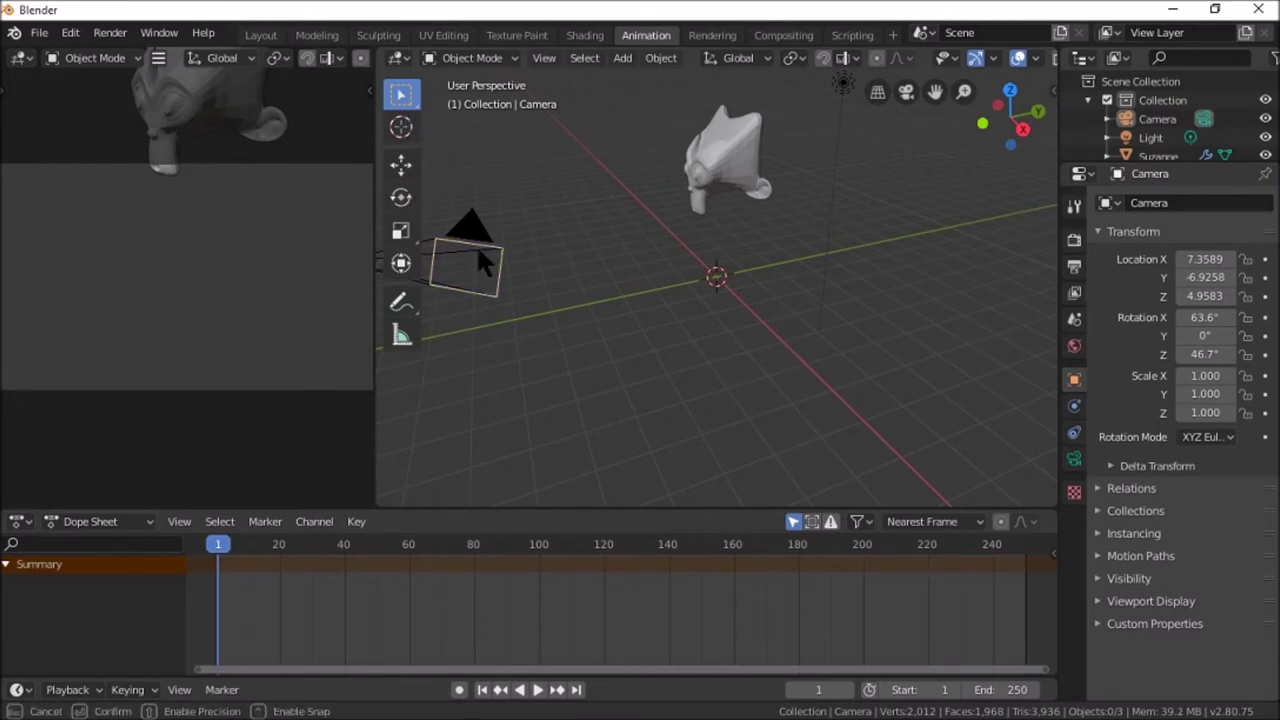
pyautogui.click(405, 200)
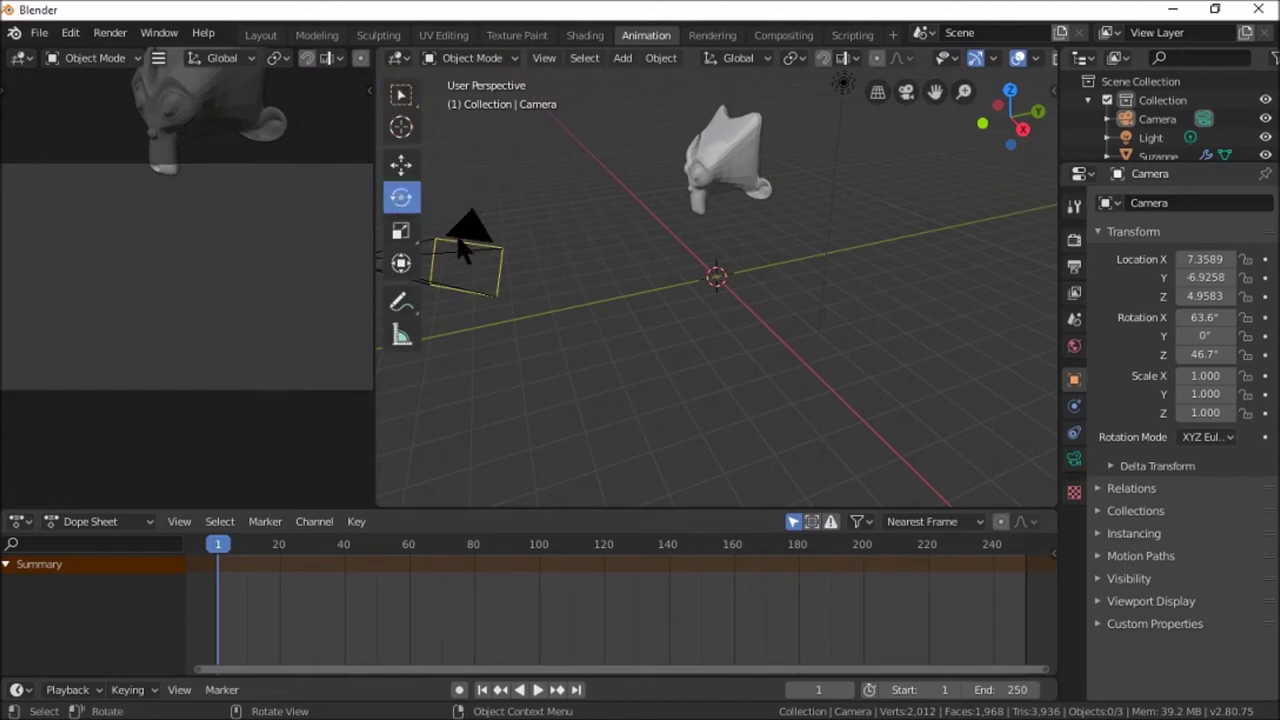
pyautogui.click(466, 245)
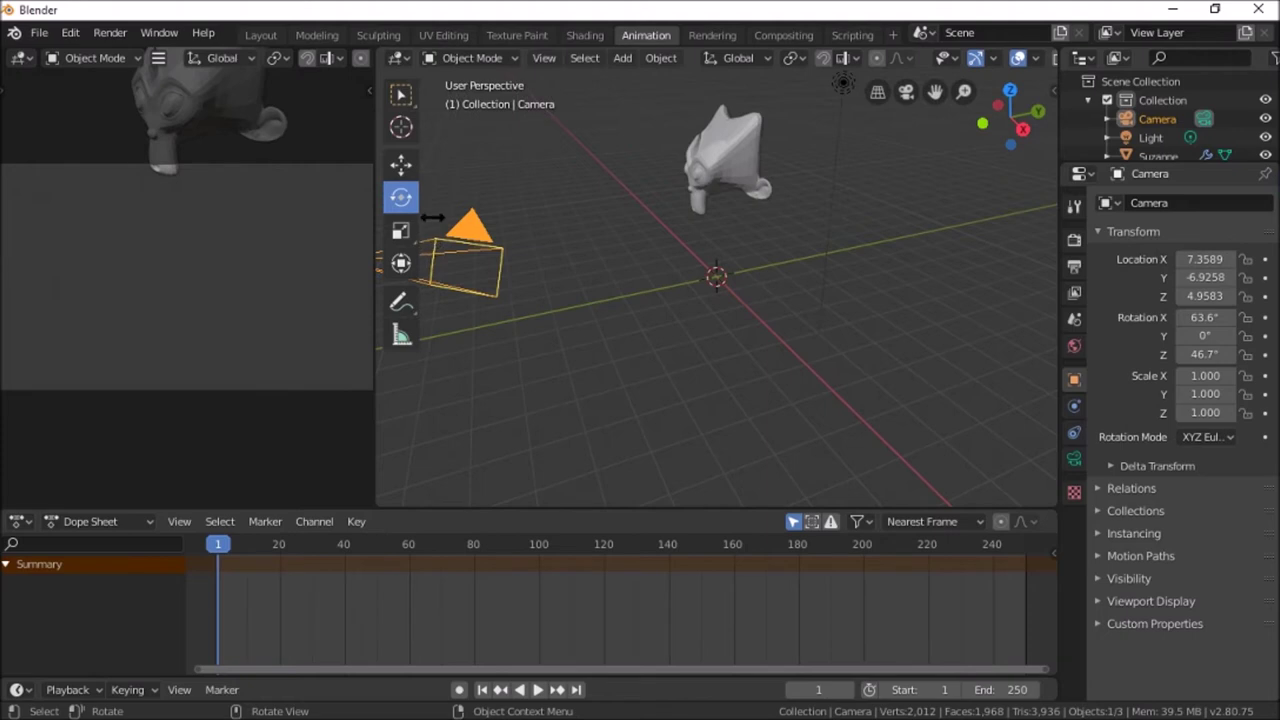
pyautogui.moveTo(463, 240)
pyautogui.mouseDown()
pyautogui.moveTo(489, 212)
pyautogui.moveTo(477, 176)
pyautogui.moveTo(424, 118)
pyautogui.mouseUp()
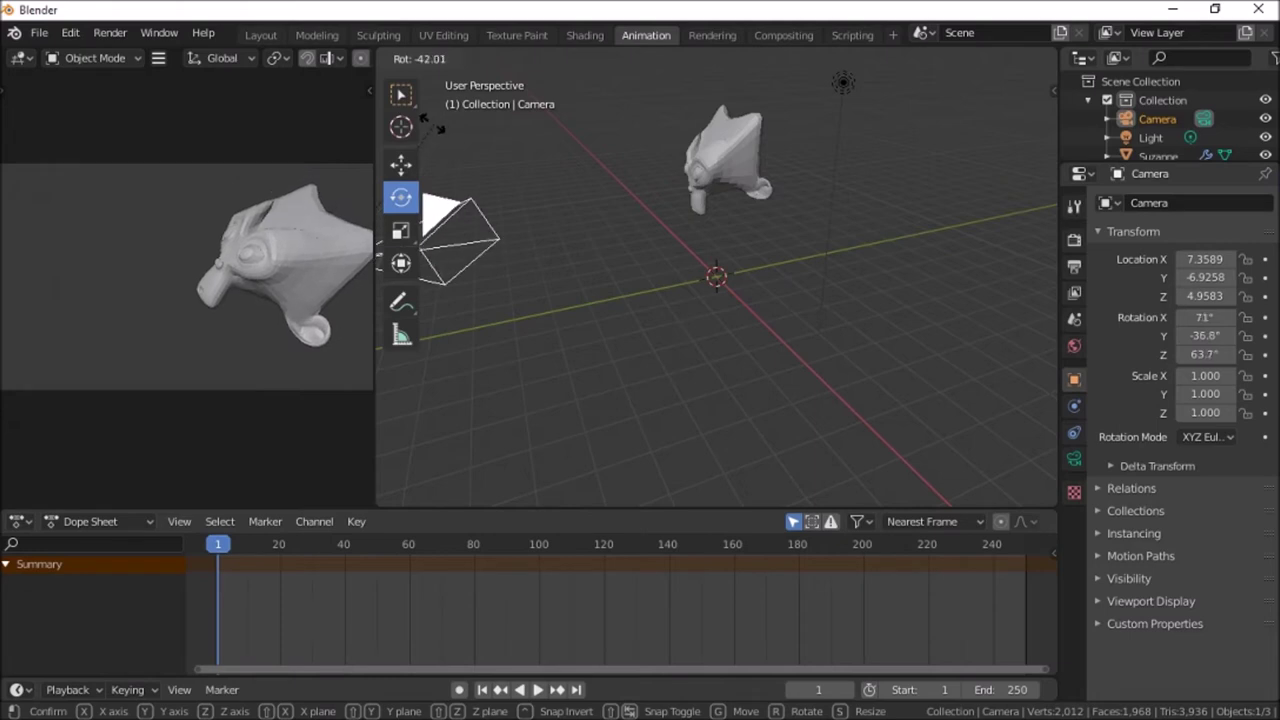
pyautogui.moveTo(432, 123); pyautogui.dragTo(286, 196)
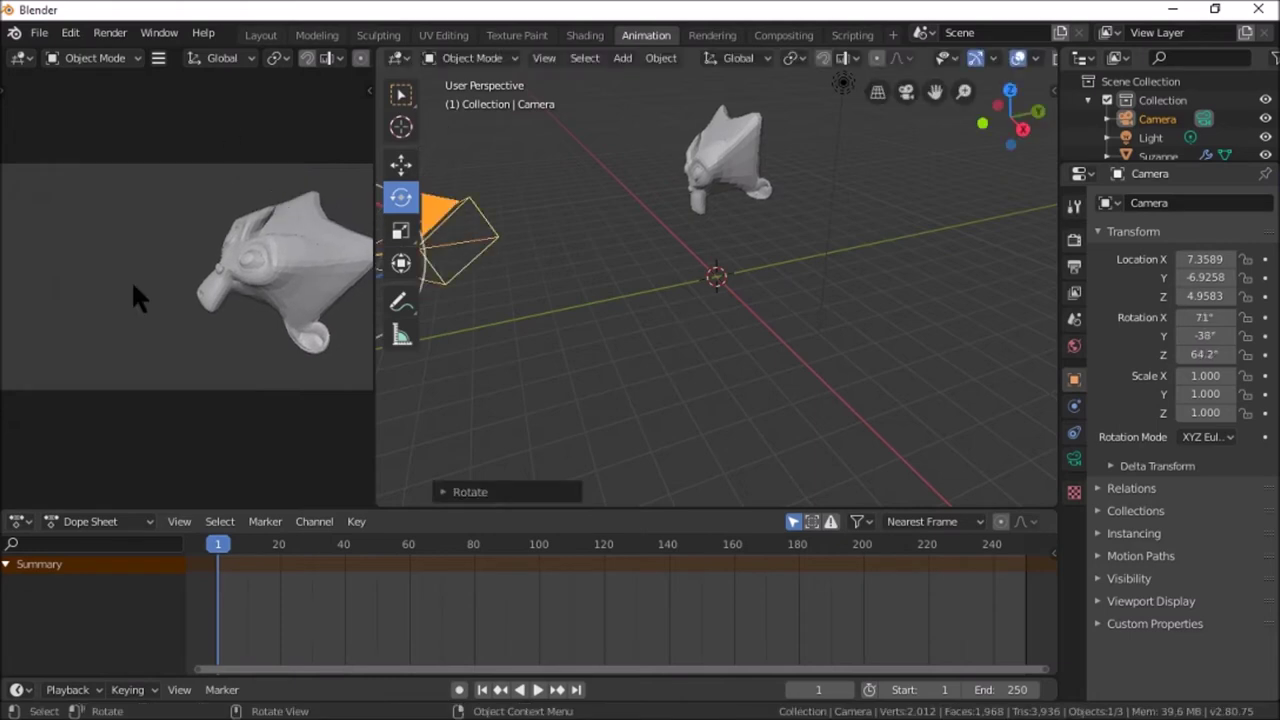
pyautogui.click(261, 35)
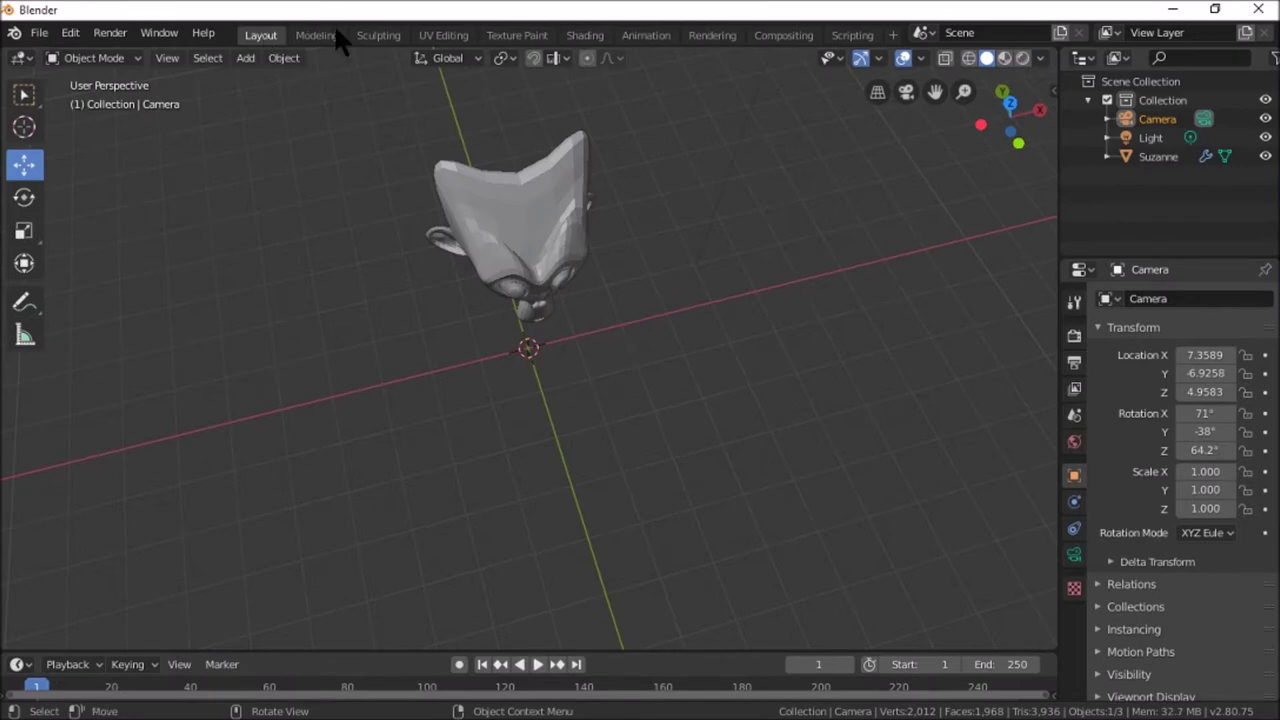
# Check Suzanne's framing through the camera view, then return to Animation and select Suzanne
pyautogui.click(646, 34)
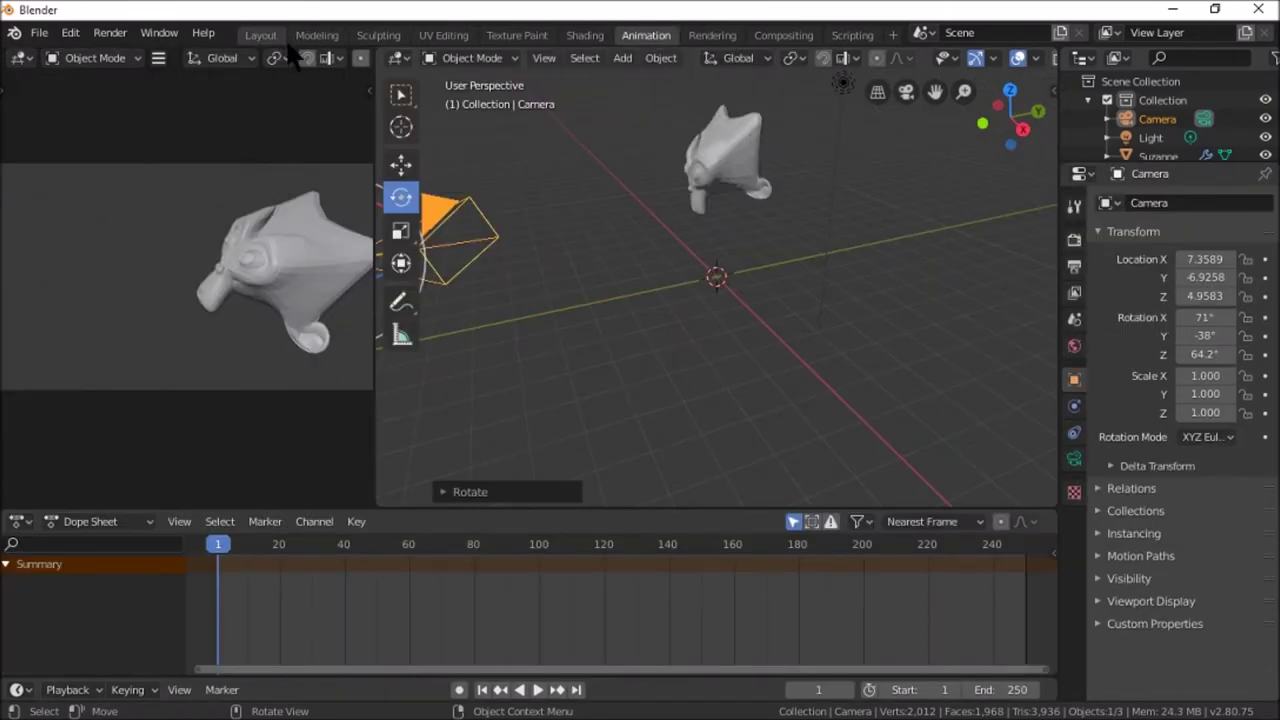
pyautogui.click(277, 35)
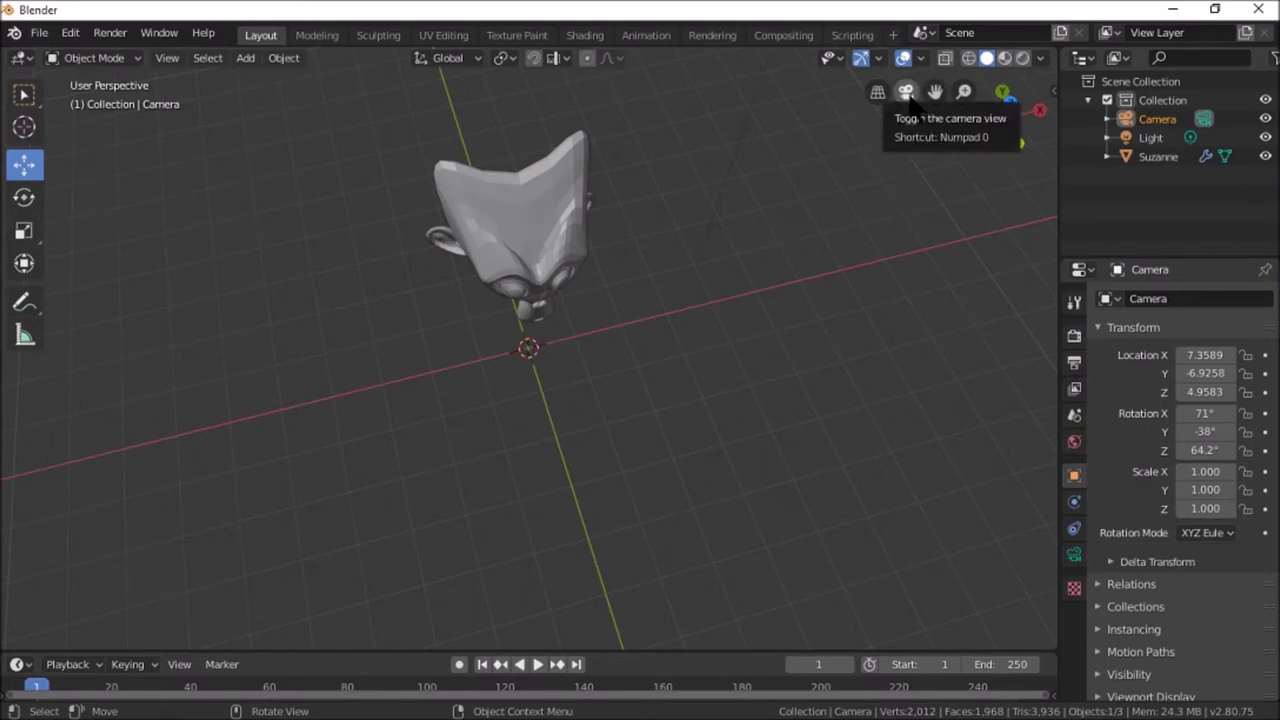
pyautogui.click(907, 94)
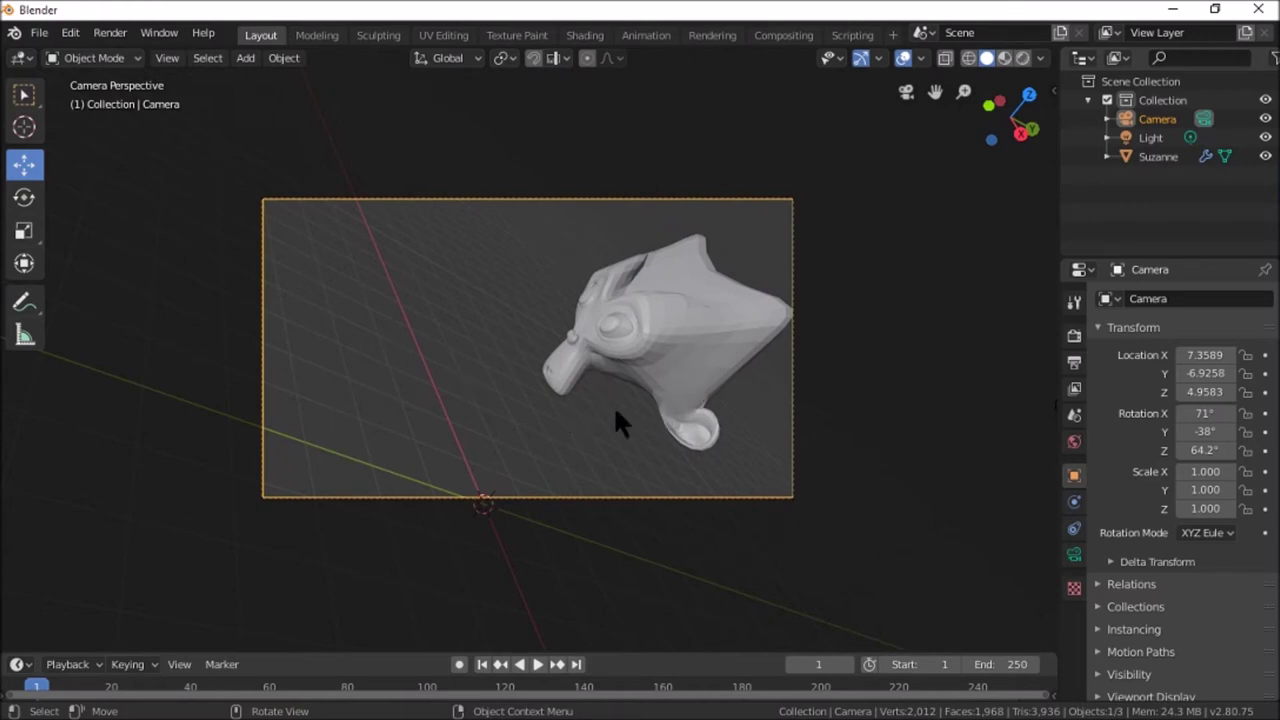
pyautogui.click(906, 94)
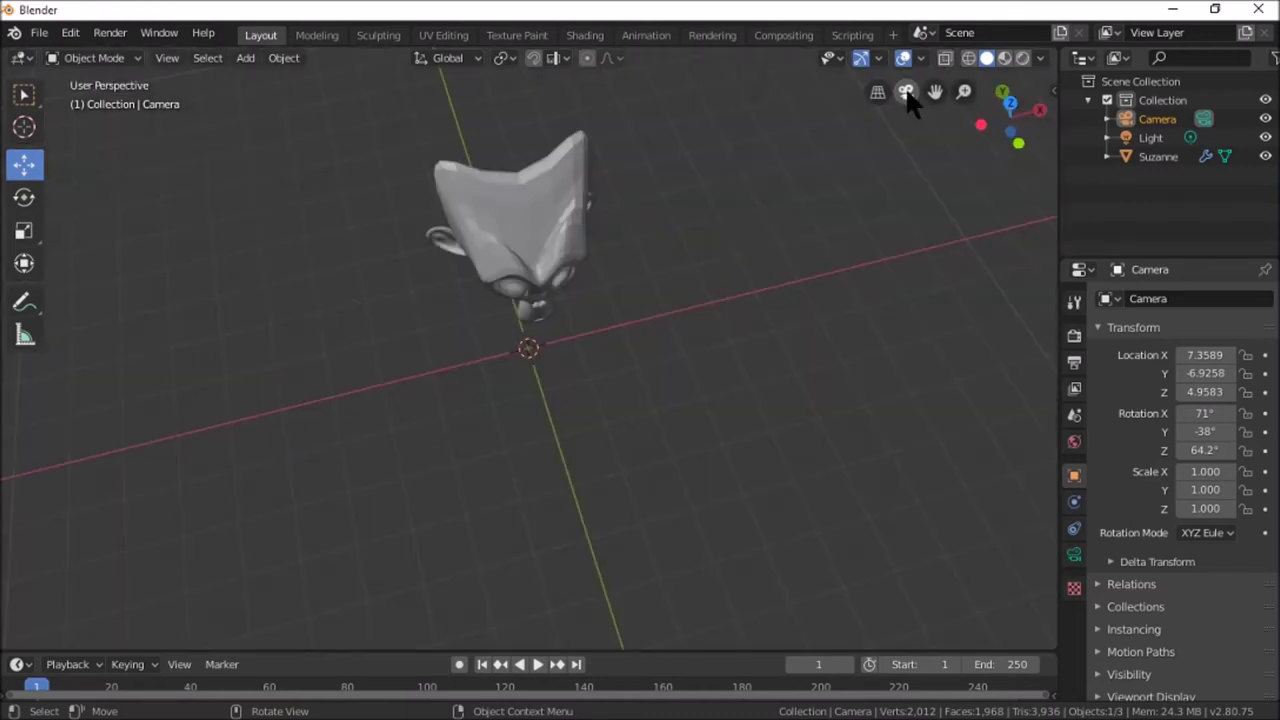
pyautogui.click(671, 31)
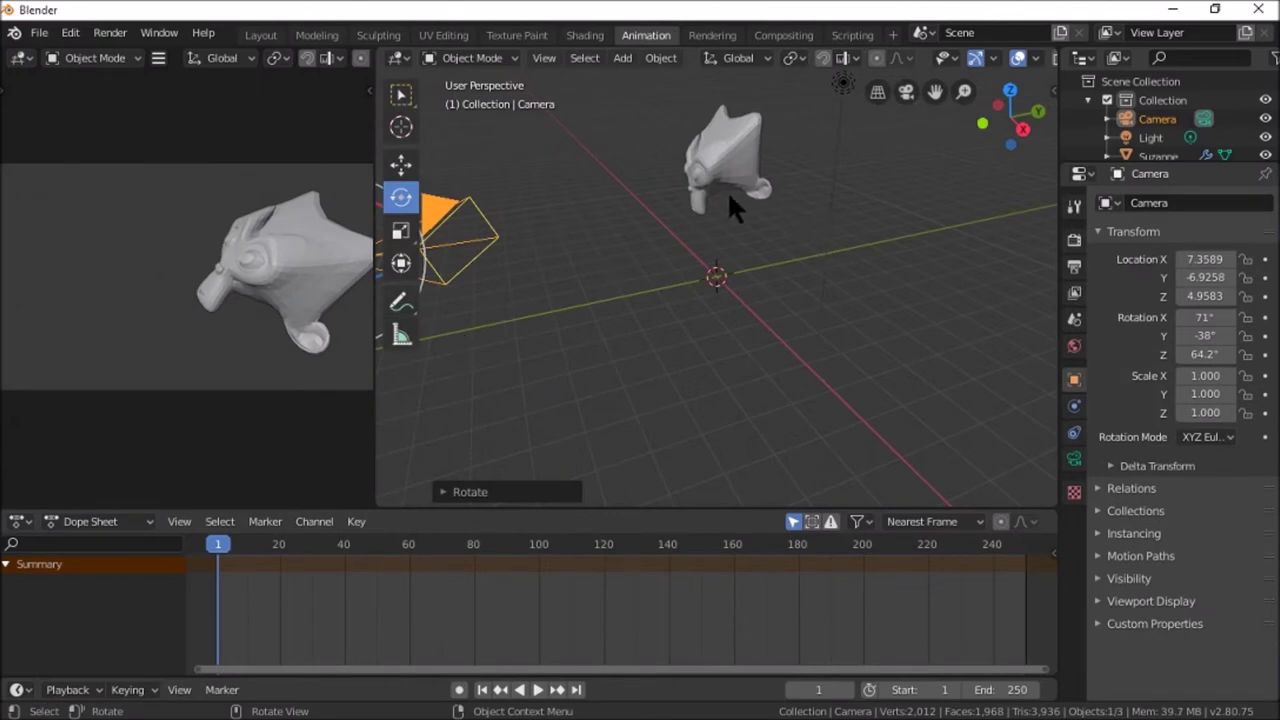
pyautogui.click(727, 164)
# Tilt Suzanne, enable Auto Keying, key her position at frame 1 (X -0.1445, Y -0.4679, Z 3.0252), then go to frame 5
pyautogui.moveTo(679, 188); pyautogui.dragTo(708, 205)
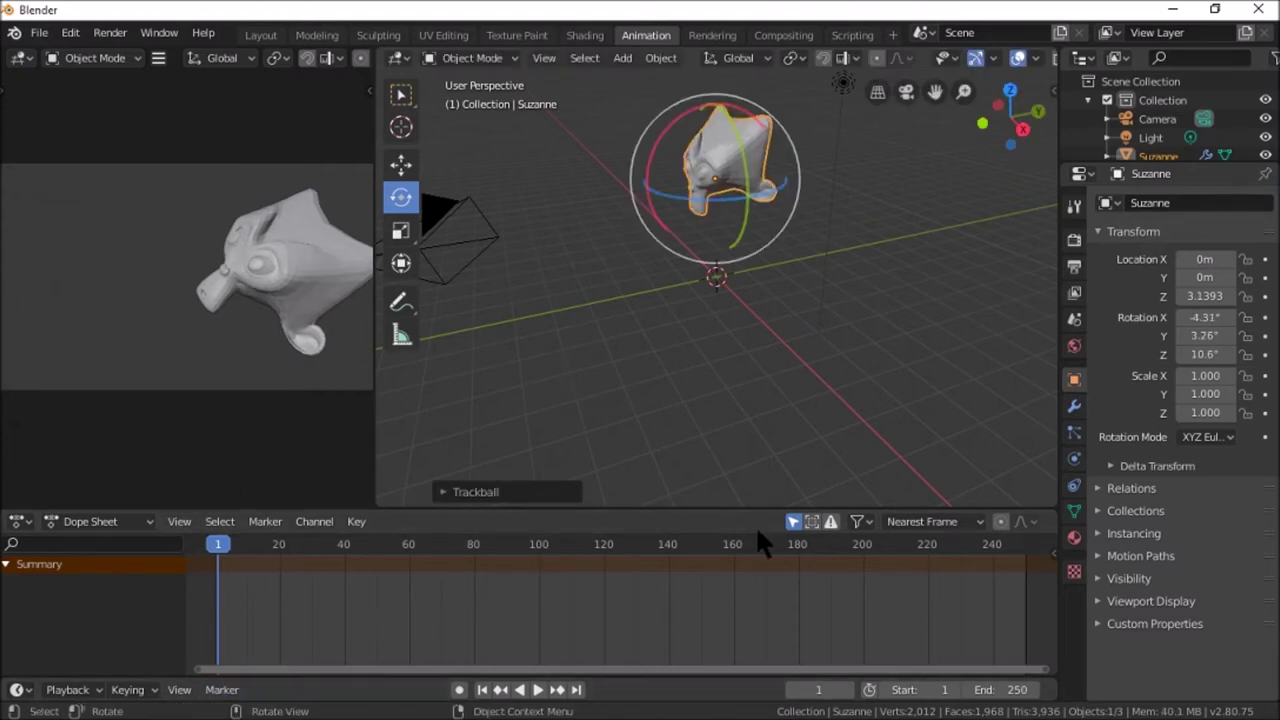
pyautogui.click(459, 690)
pyautogui.press('g')
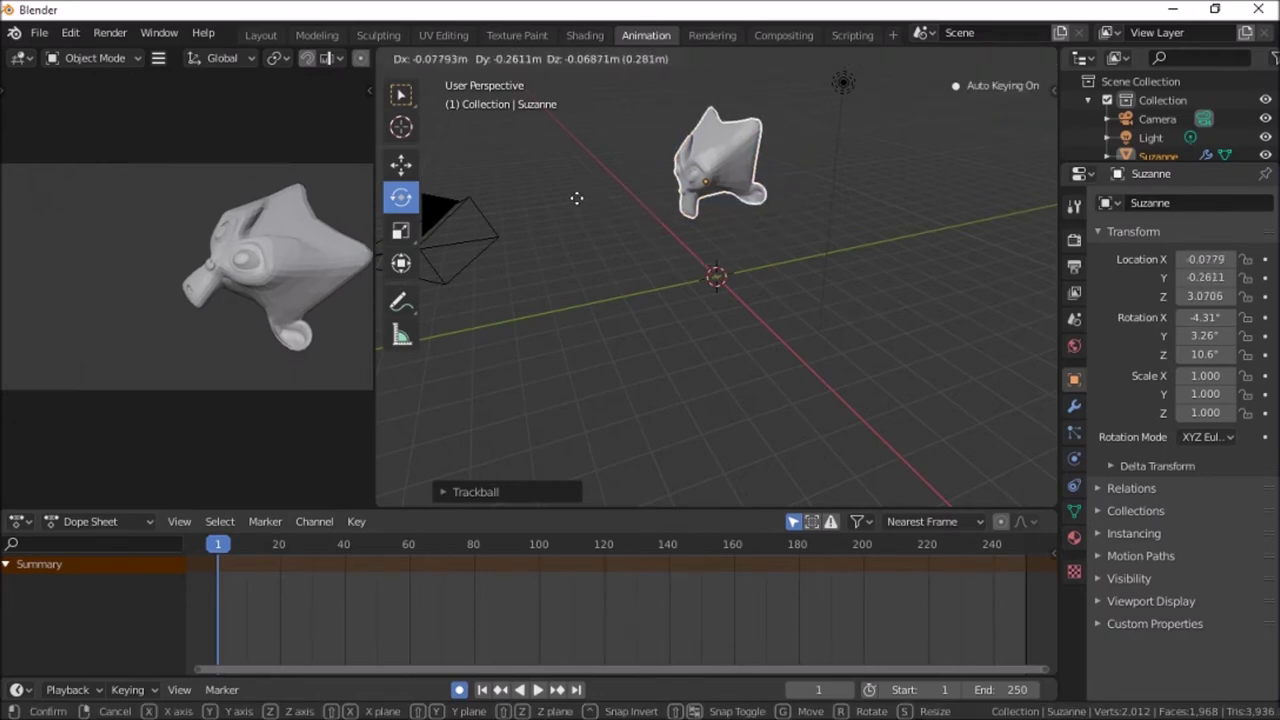
pyautogui.click(574, 198)
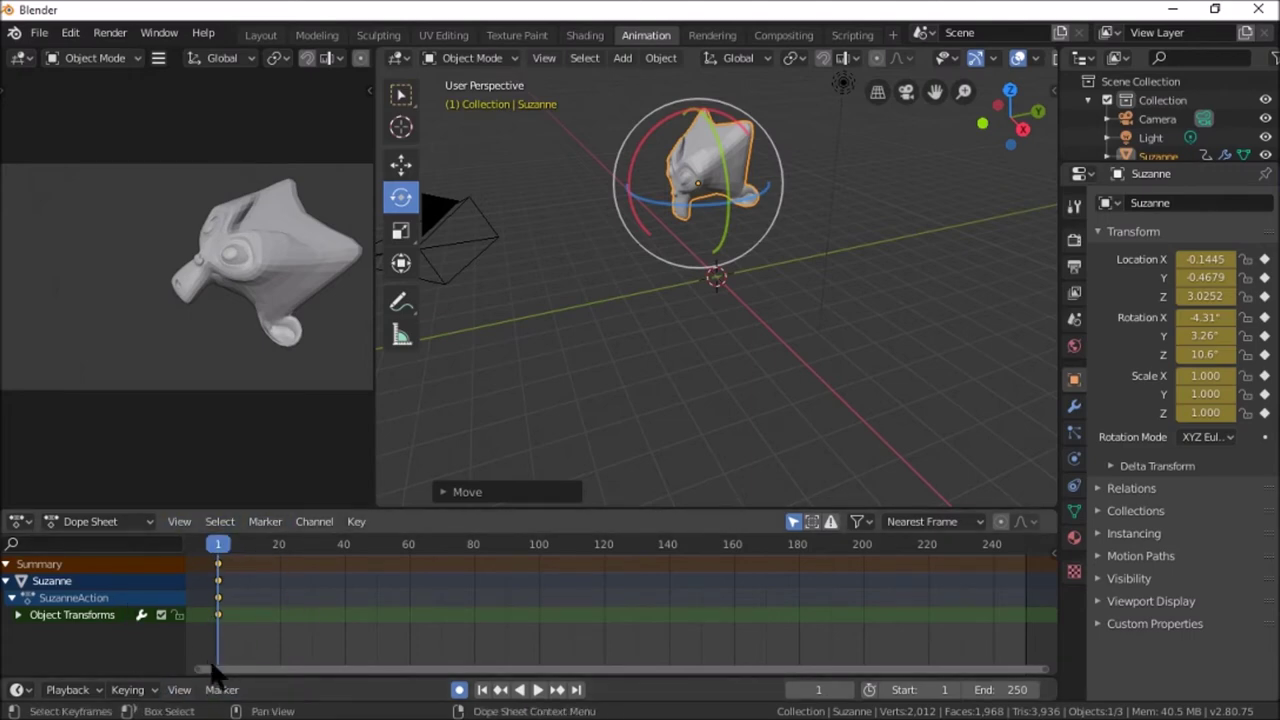
pyautogui.moveTo(222, 558); pyautogui.dragTo(235, 558)
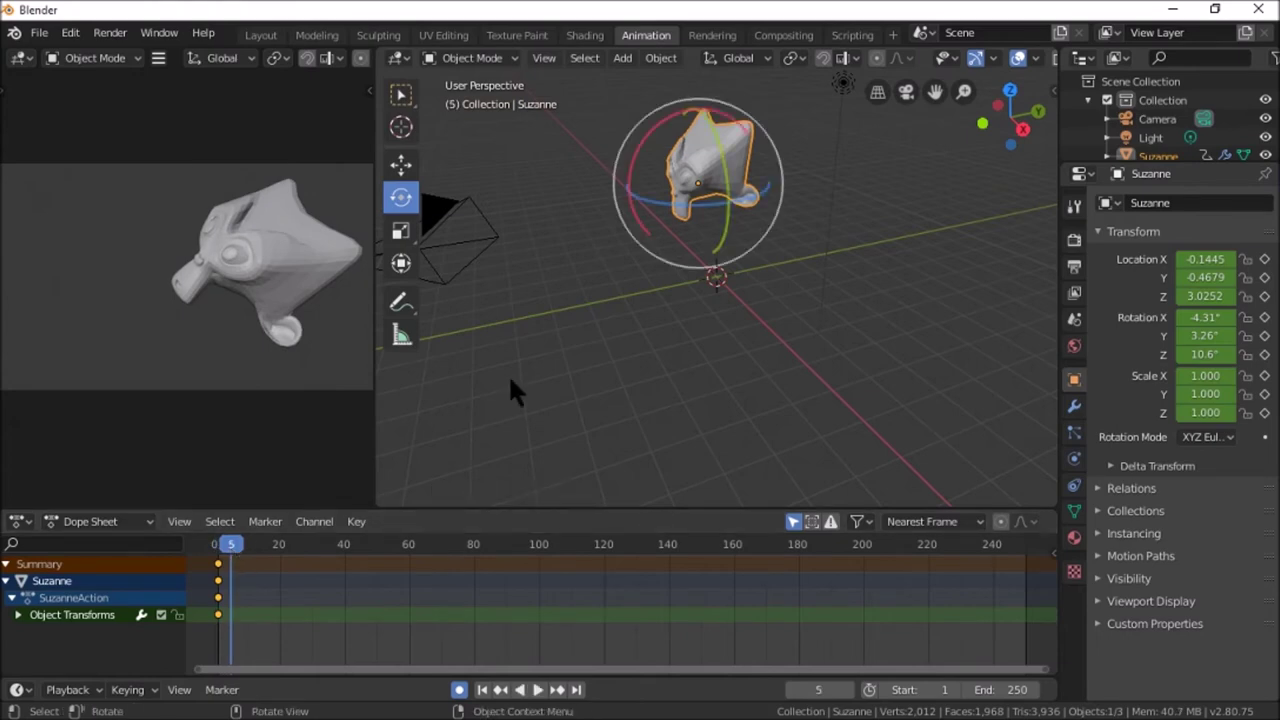
pyautogui.press('g')
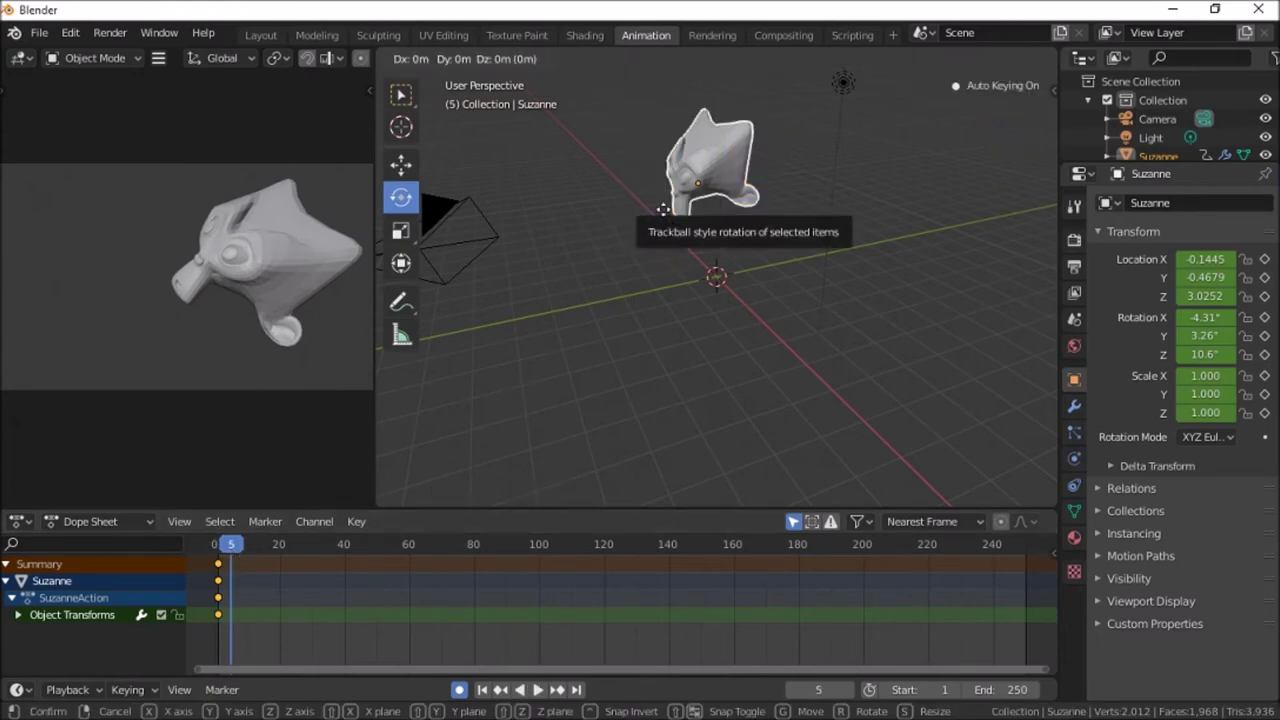
# Confirm Suzanne's frame-5 position, then stop playback at frame 10 and tumble her into a new orientation
pyautogui.click(604, 218)
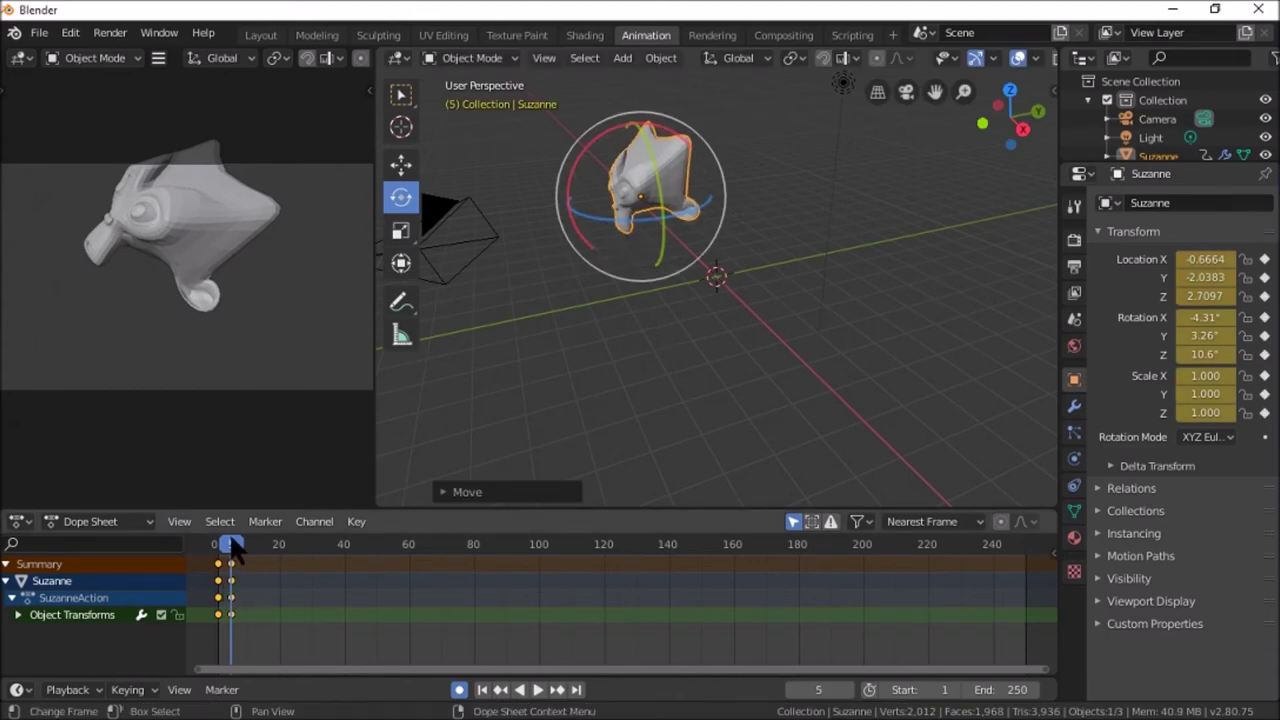
pyautogui.press('space')
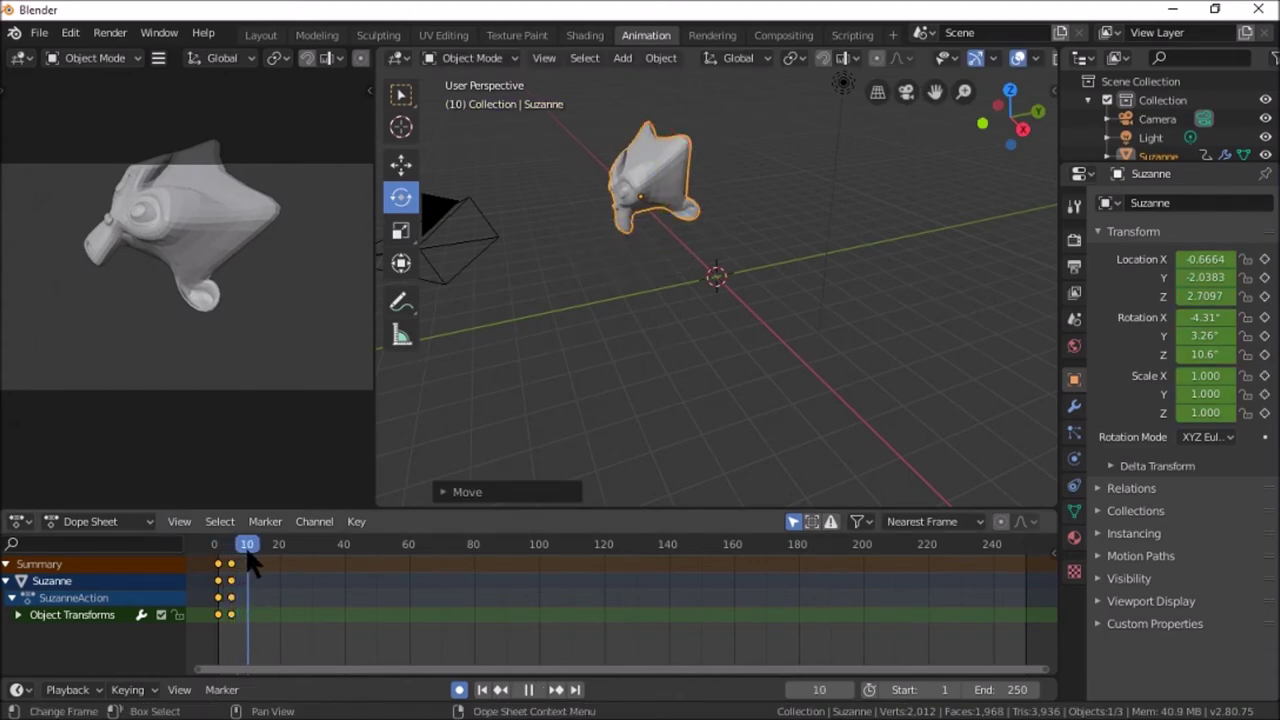
pyautogui.press('space')
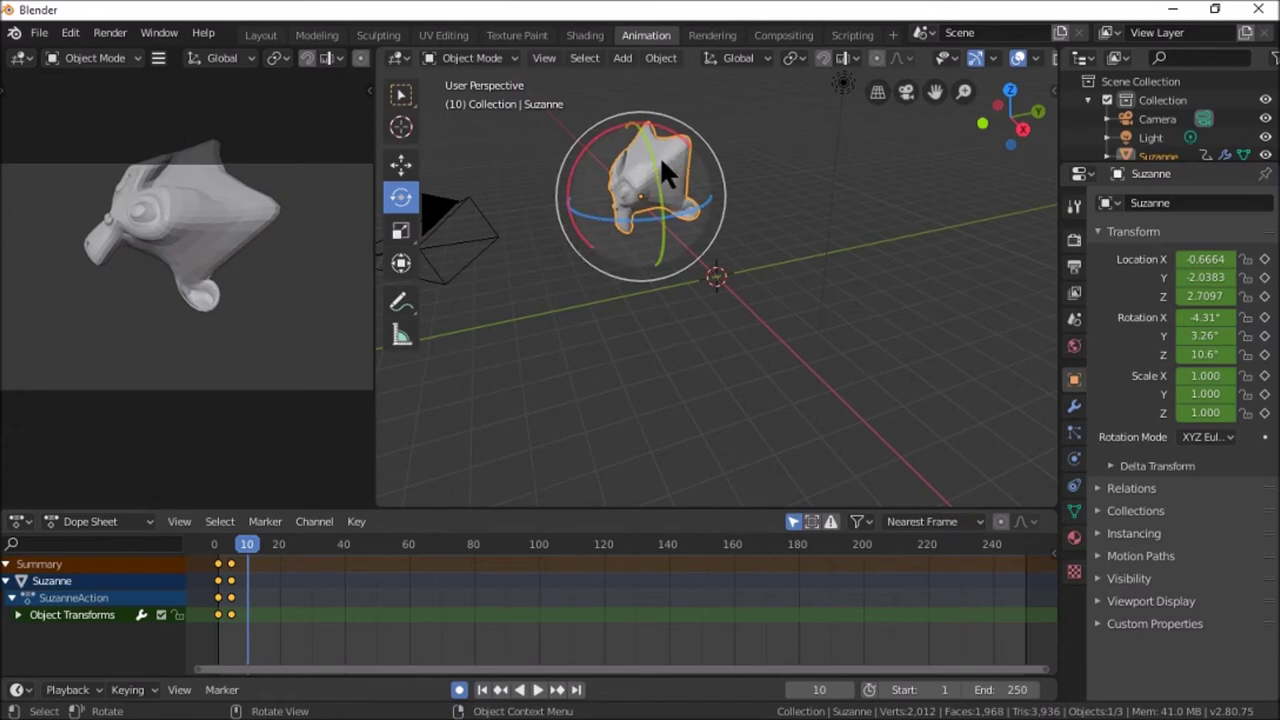
pyautogui.moveTo(653, 158); pyautogui.dragTo(688, 170)
pyautogui.moveTo(605, 209); pyautogui.dragTo(577, 285)
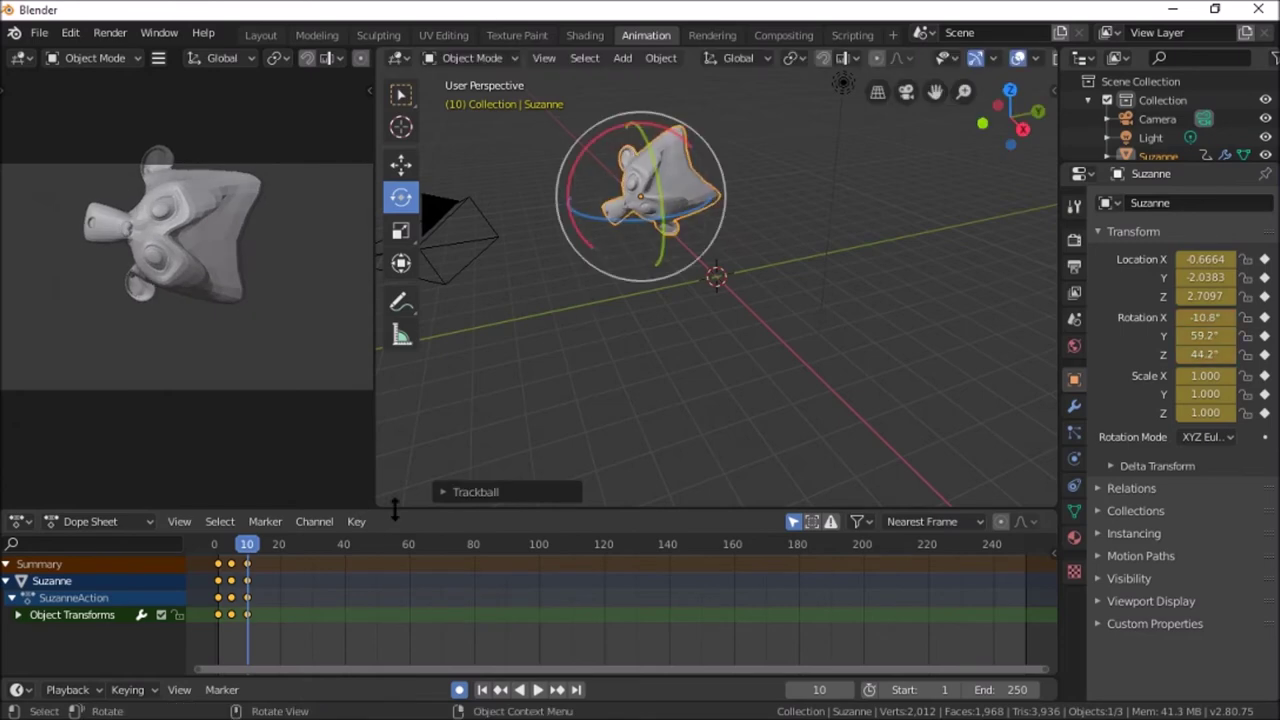
# At frame 15, move Suzanne to a new position
pyautogui.moveTo(247, 549); pyautogui.dragTo(264, 550)
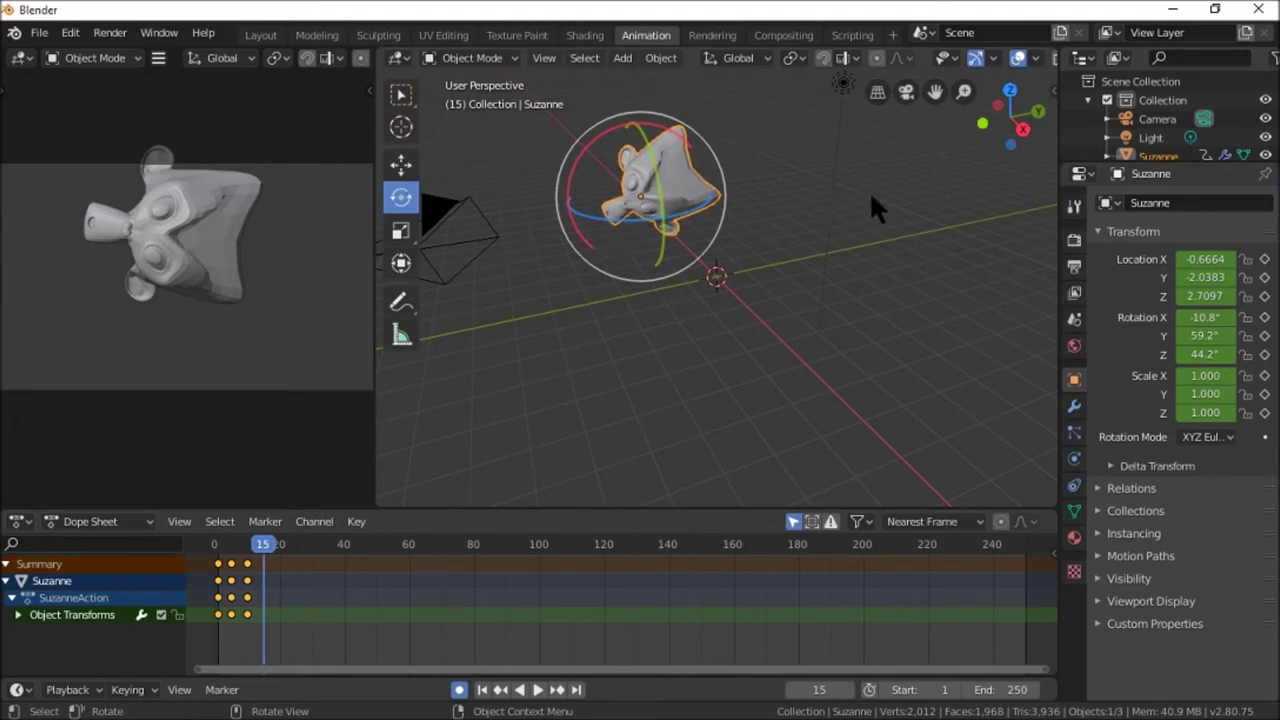
pyautogui.press('g')
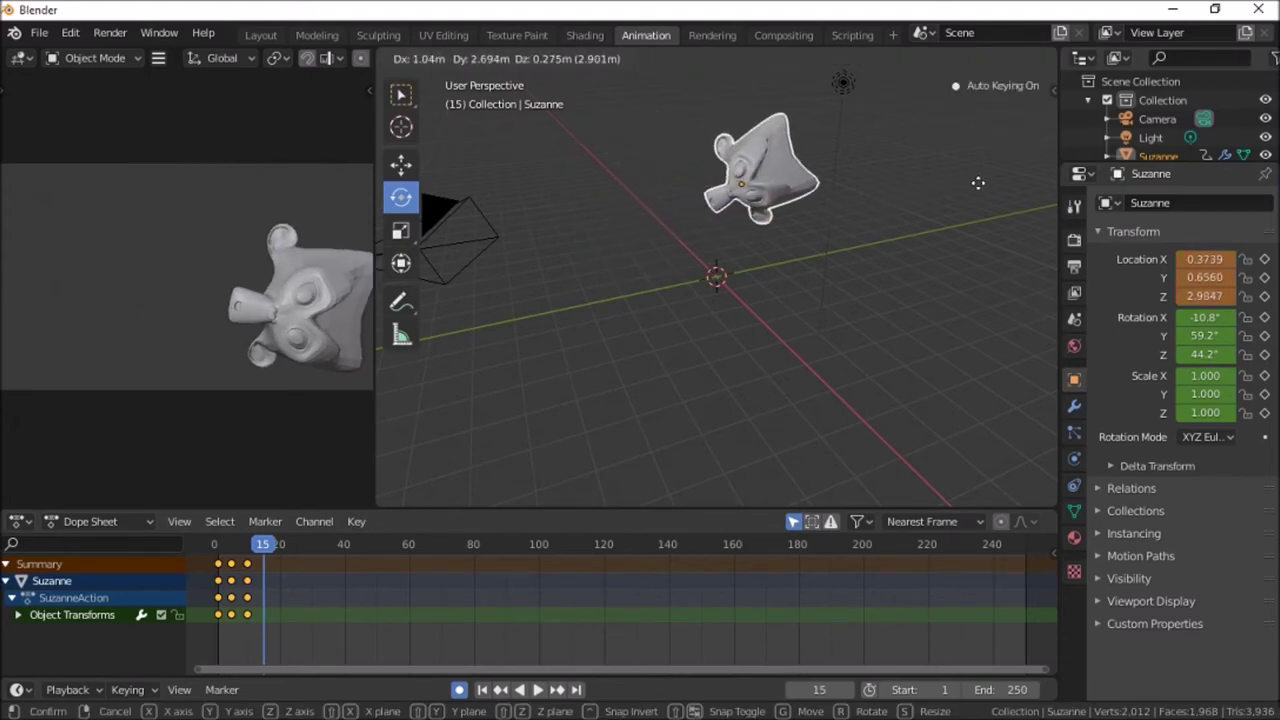
pyautogui.click(1002, 188)
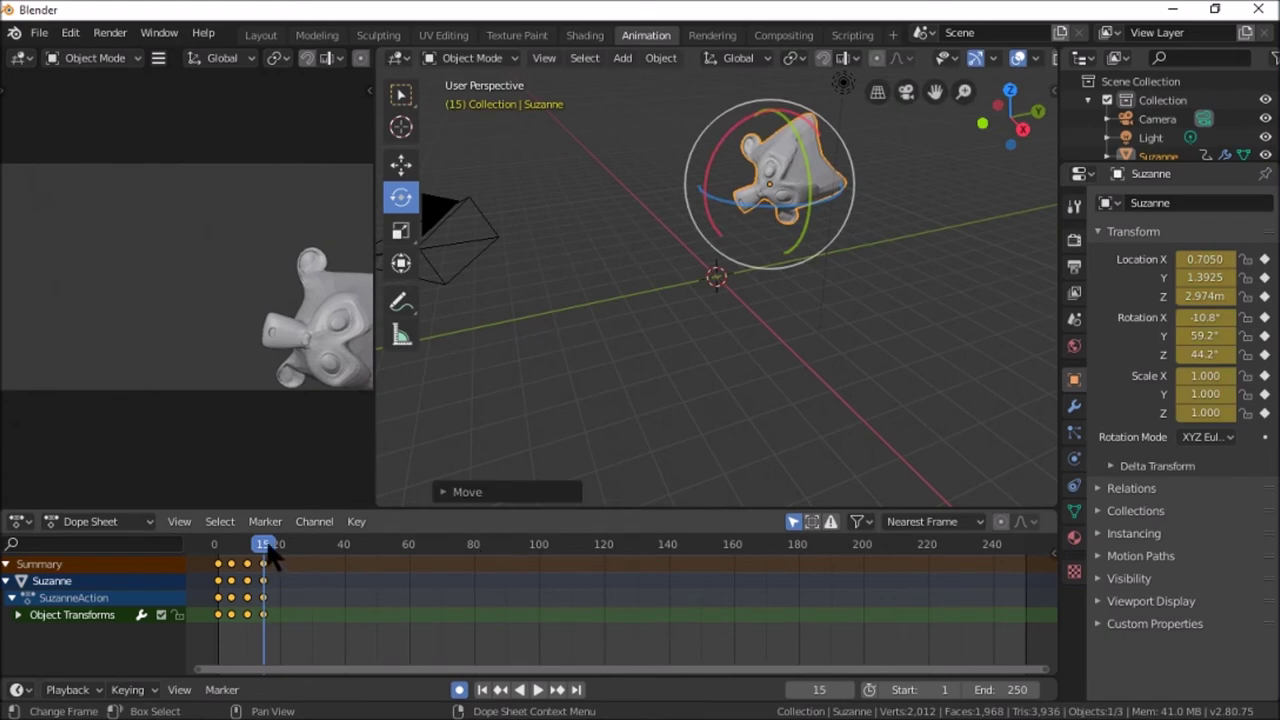
# At frame 21, move Suzanne near the origin and rotate her to 25.6°/12.5°/67.9°
pyautogui.moveTo(268, 543); pyautogui.dragTo(282, 543)
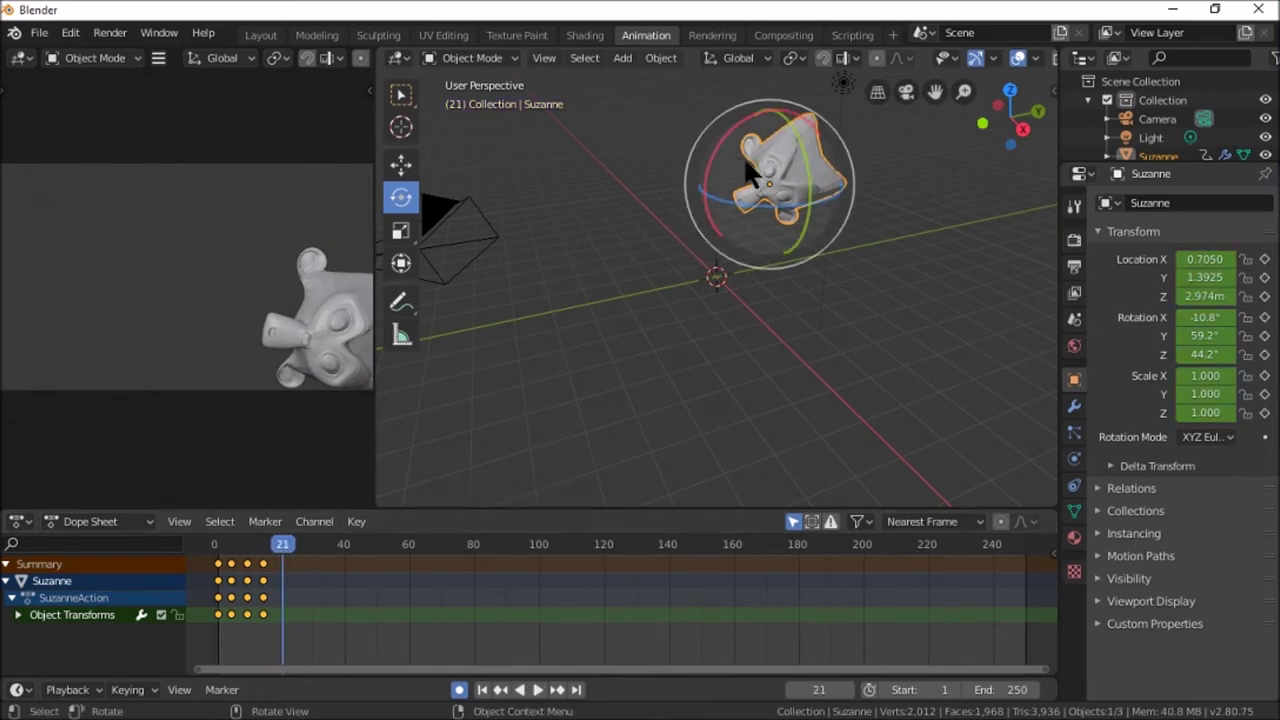
pyautogui.press('g')
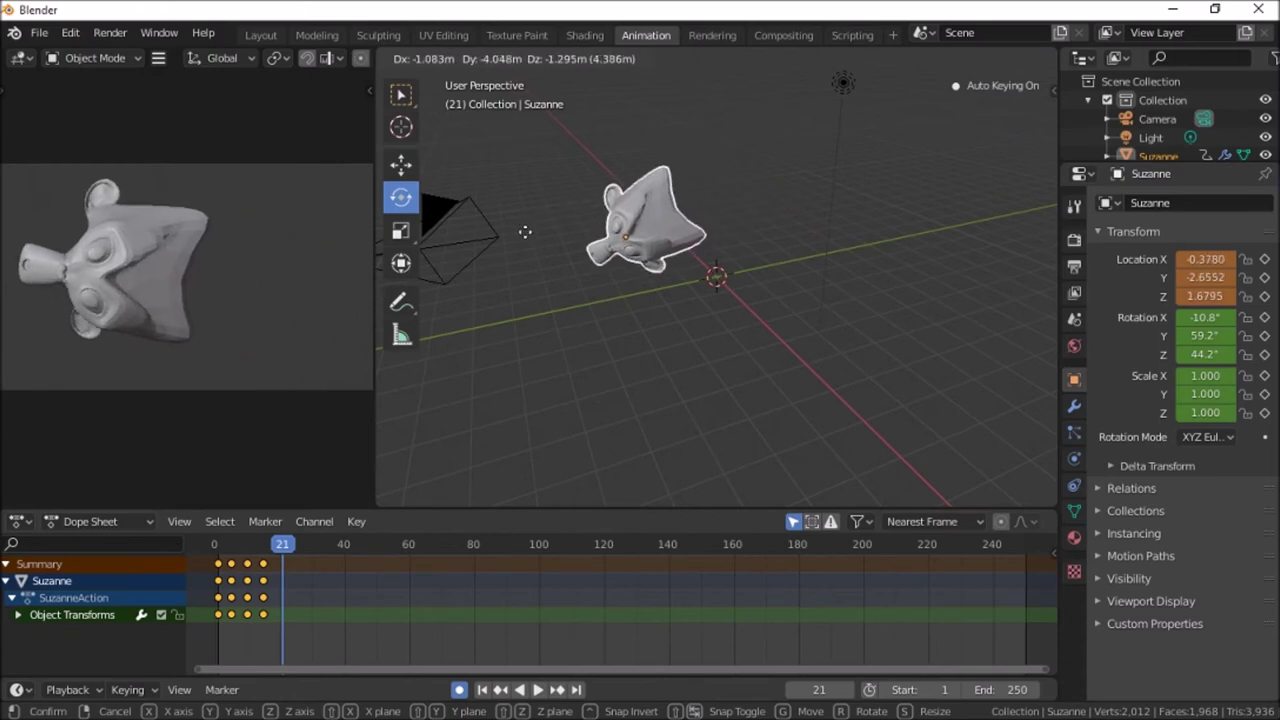
pyautogui.click(610, 205)
pyautogui.moveTo(592, 190); pyautogui.dragTo(570, 248)
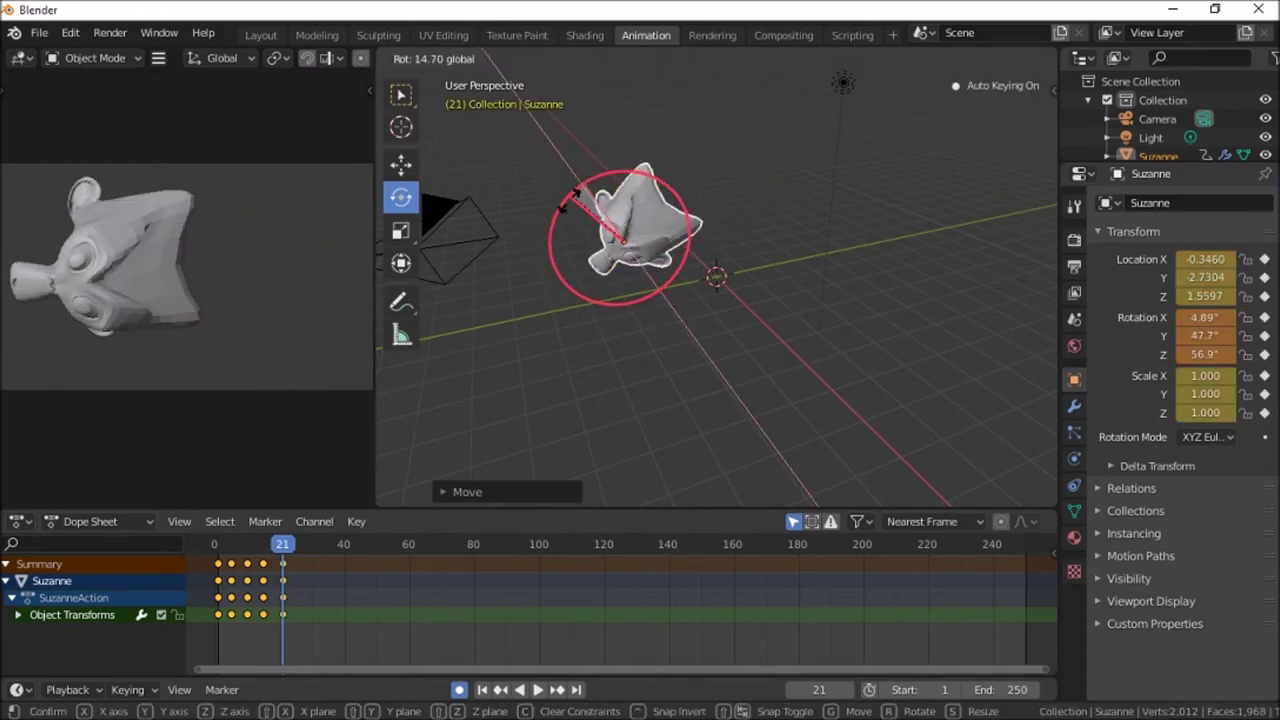
pyautogui.moveTo(566, 233); pyautogui.dragTo(635, 266)
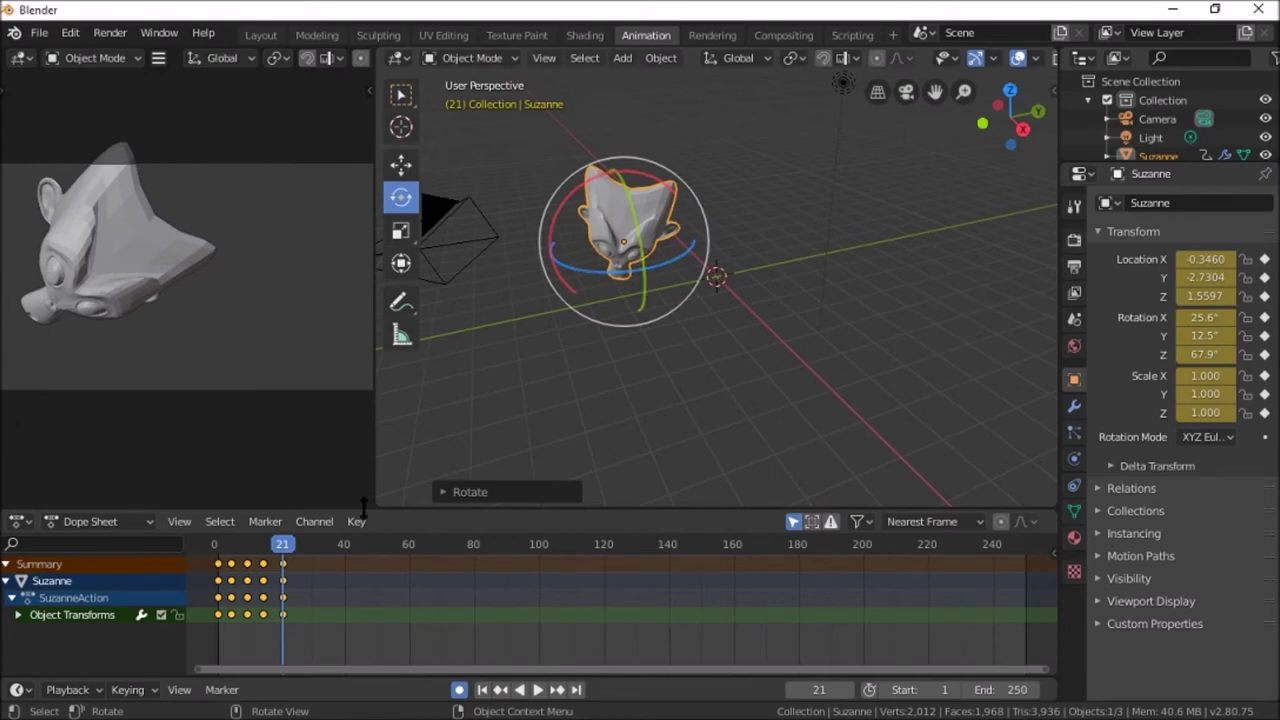
pyautogui.press('space')
pyautogui.moveTo(287, 547); pyautogui.dragTo(302, 541)
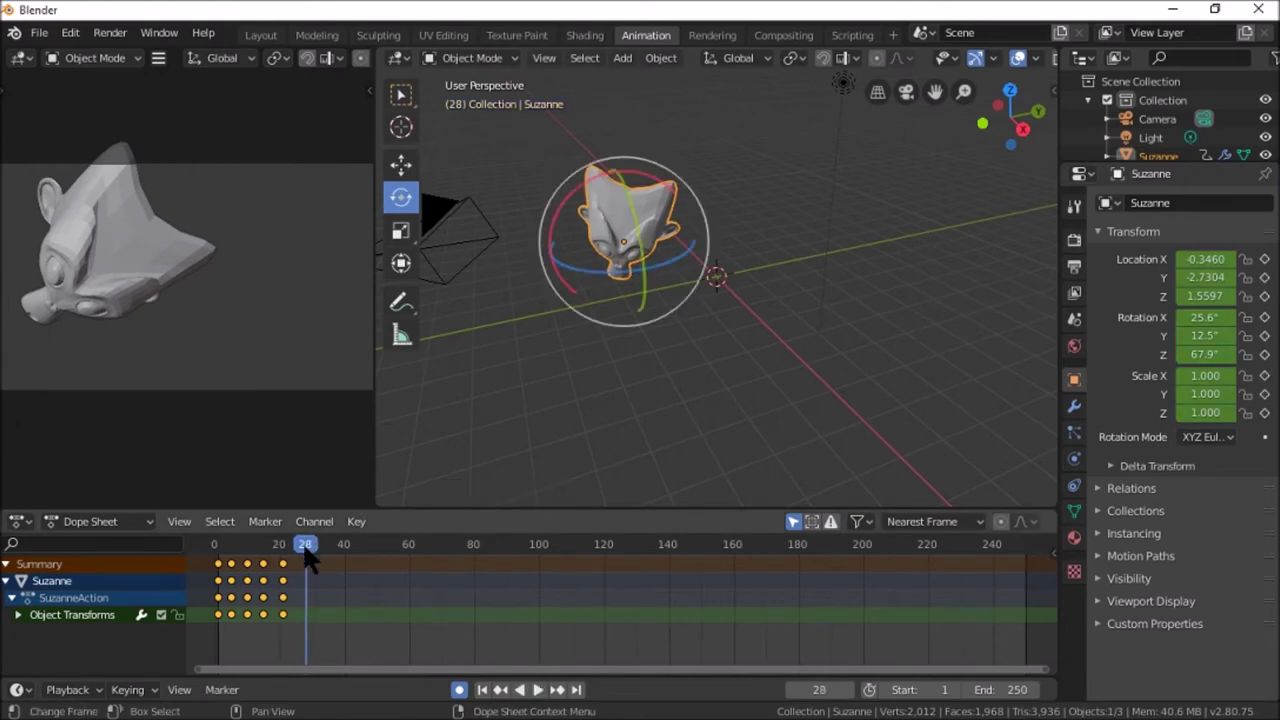
# At frame 28, move Suzanne high to X 0.4765, Y 1.3234, Z 3.3375 and spin her
pyautogui.press('g')
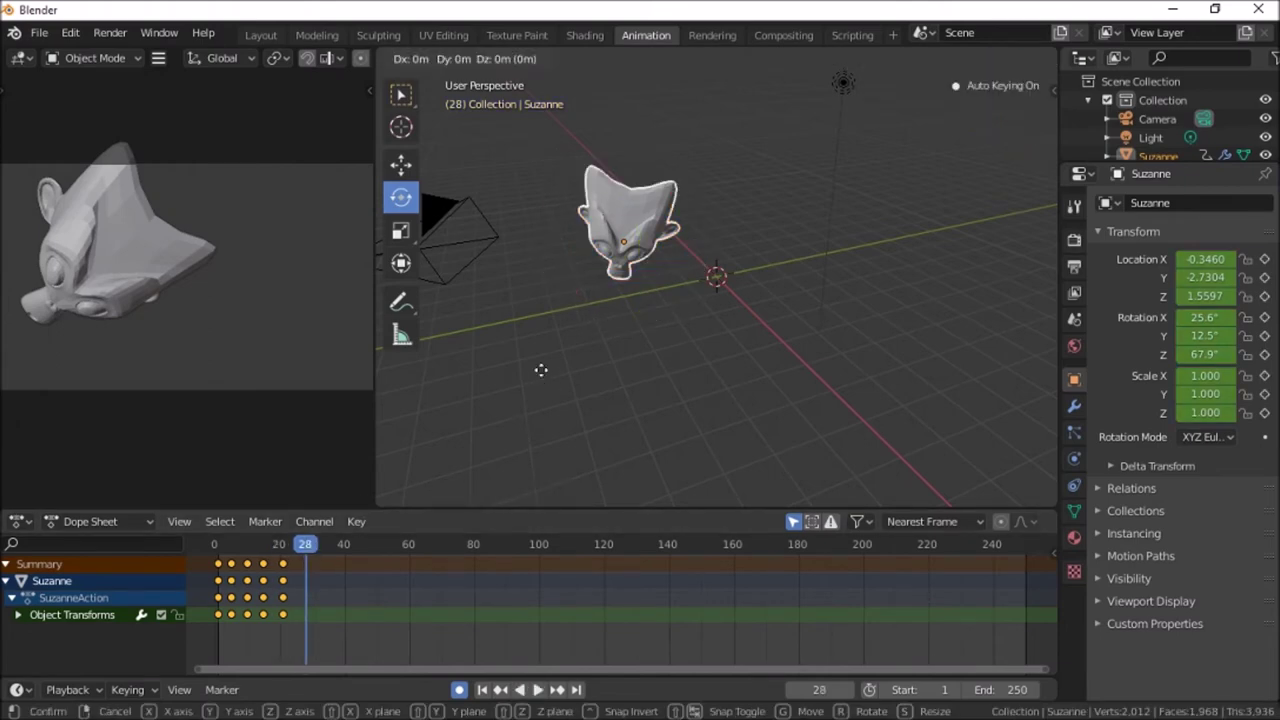
pyautogui.click(680, 297)
pyautogui.moveTo(784, 180); pyautogui.dragTo(759, 183)
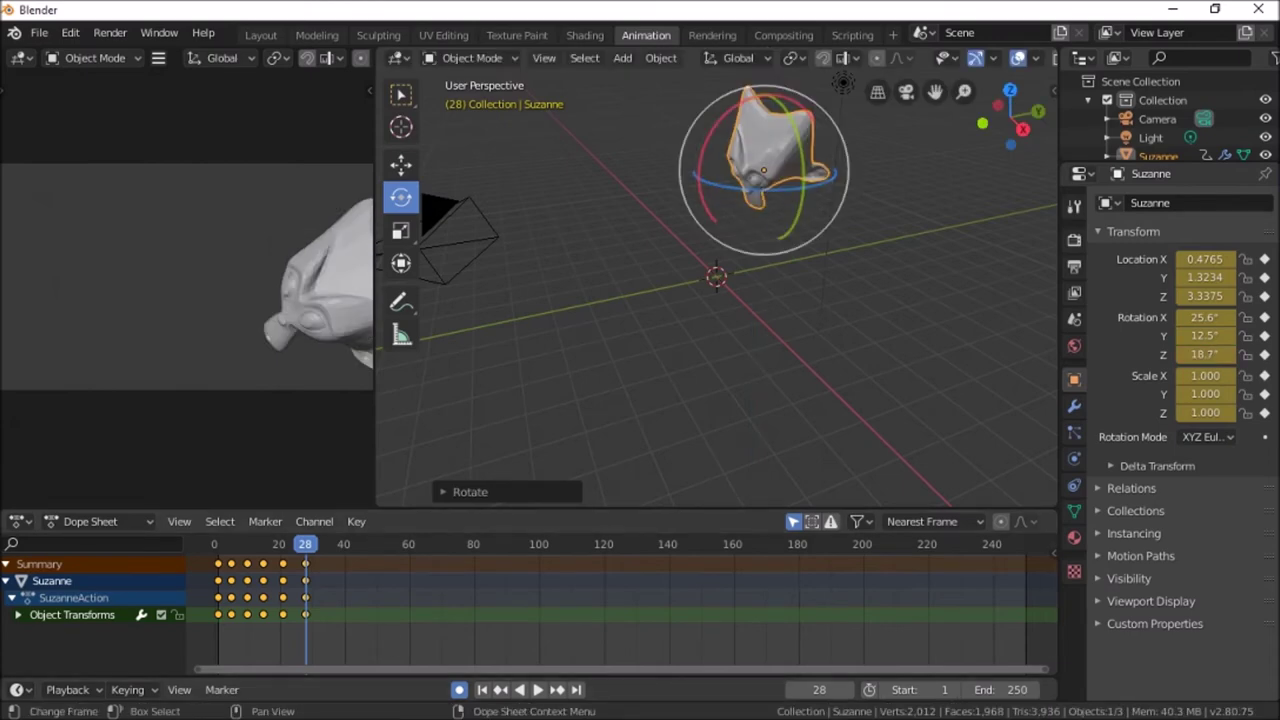
pyautogui.moveTo(1000, 689)
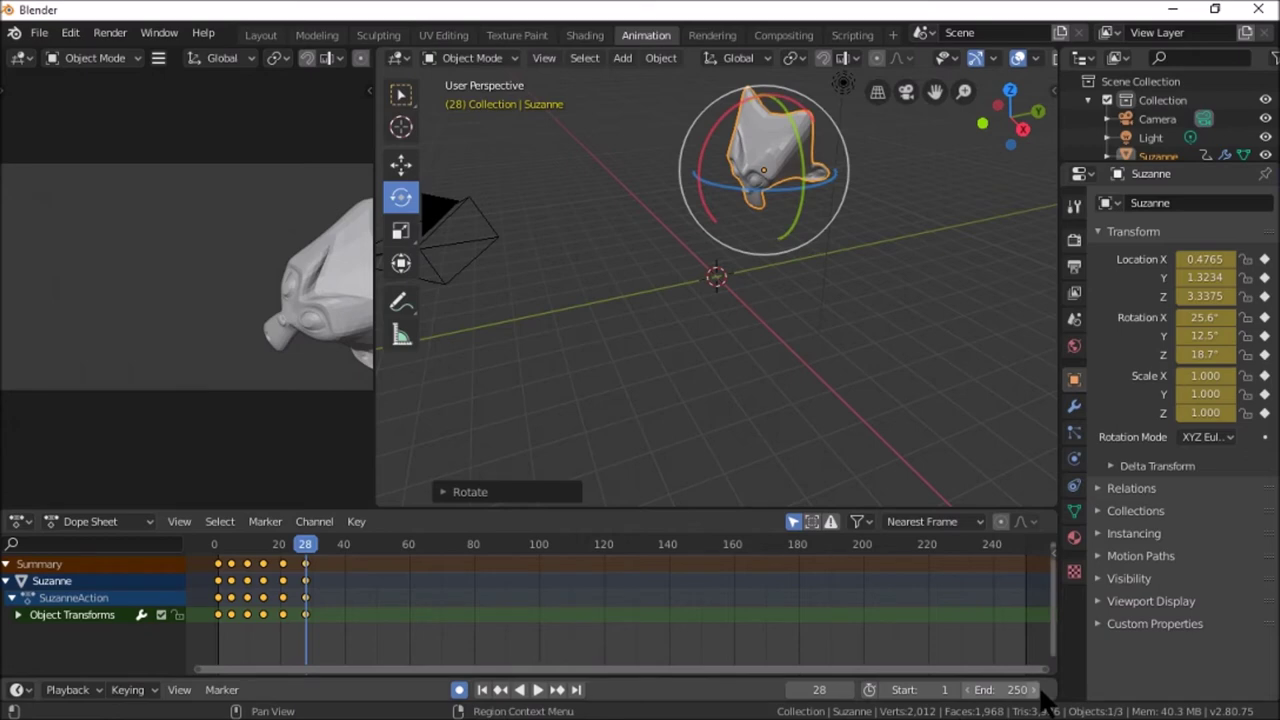
# Set the scene end frame to 29 and play the animation
pyautogui.click(1022, 690)
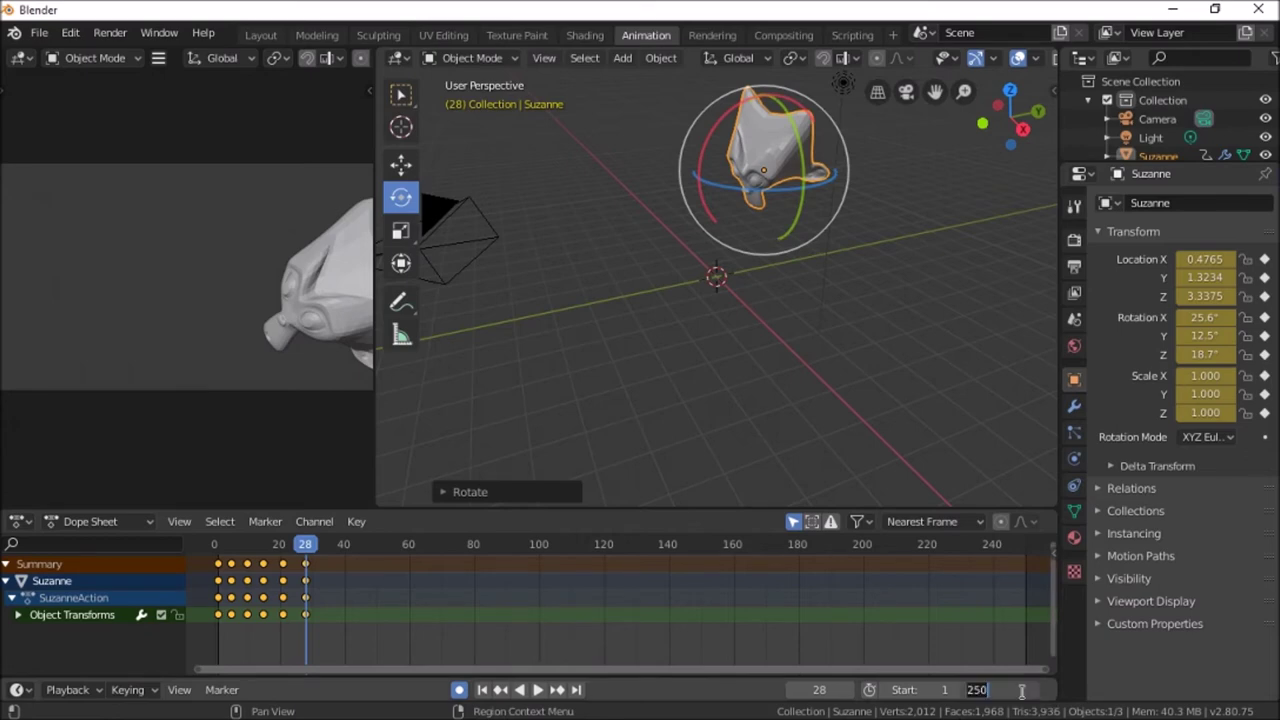
pyautogui.press('BackSpace')
pyautogui.write('29')
pyautogui.press('Return')
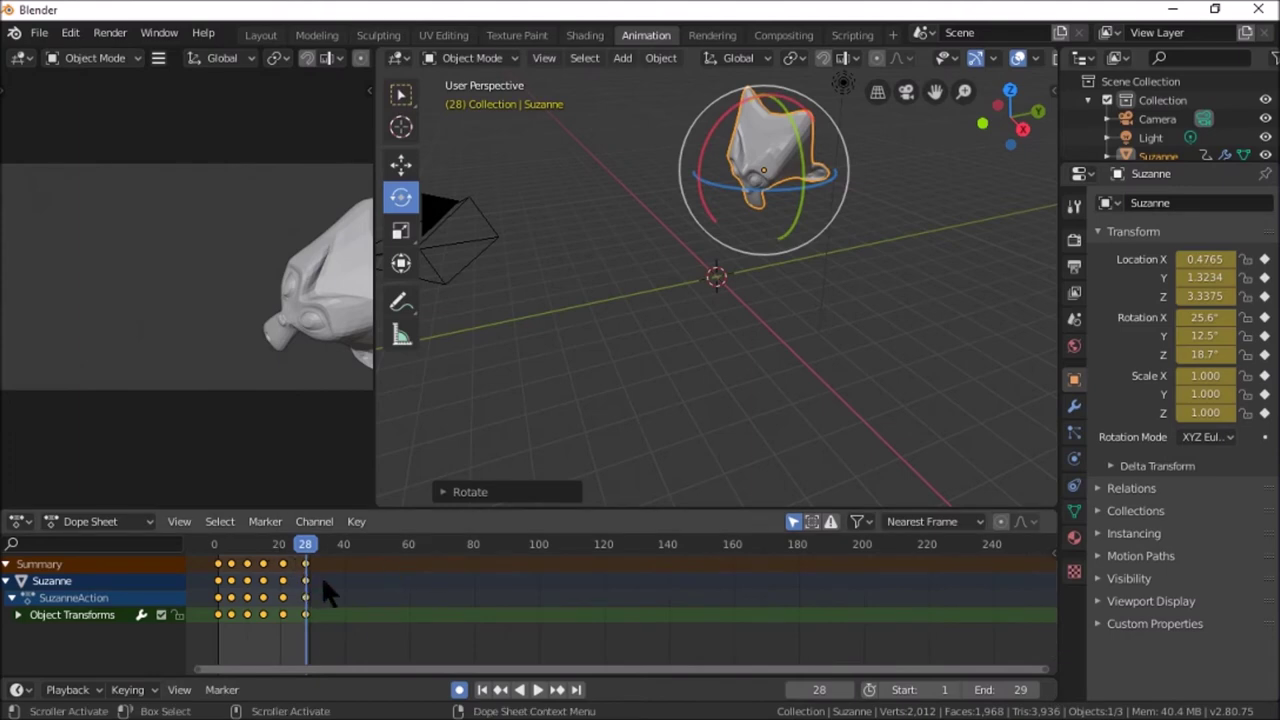
pyautogui.click(537, 690)
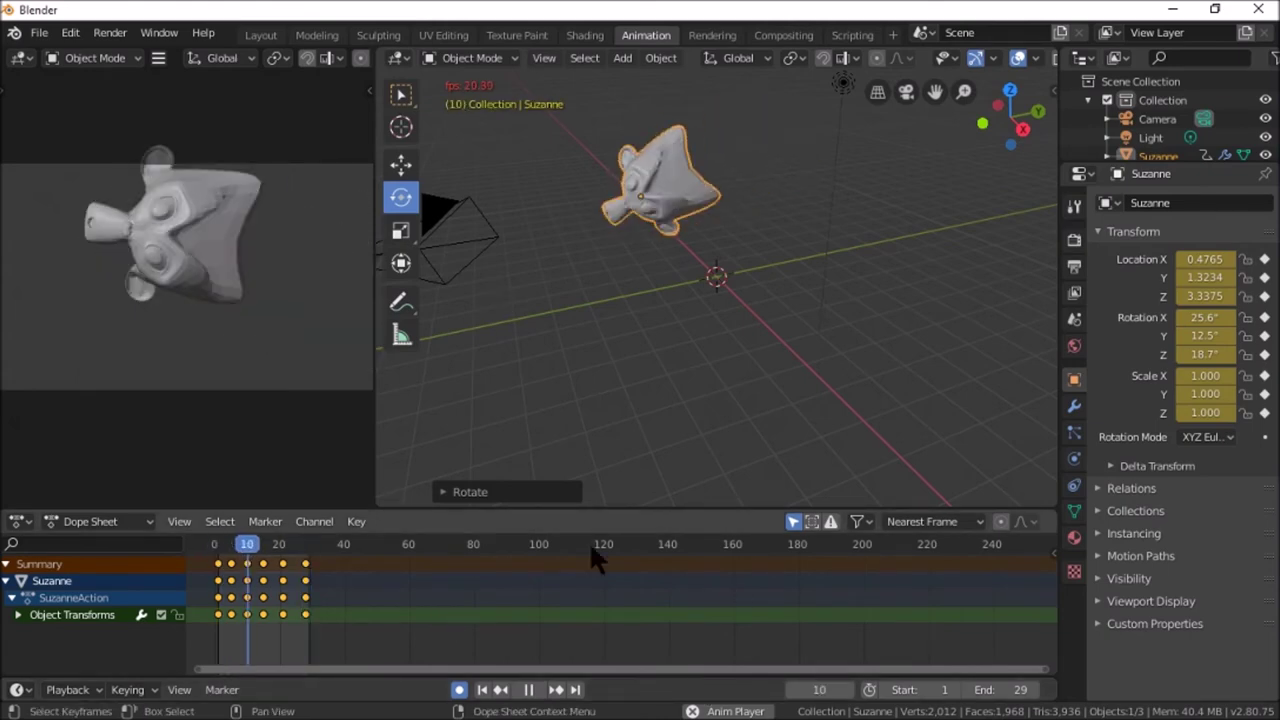
# Extend the scene's end frame from 29 to 50
pyautogui.click(1012, 690)
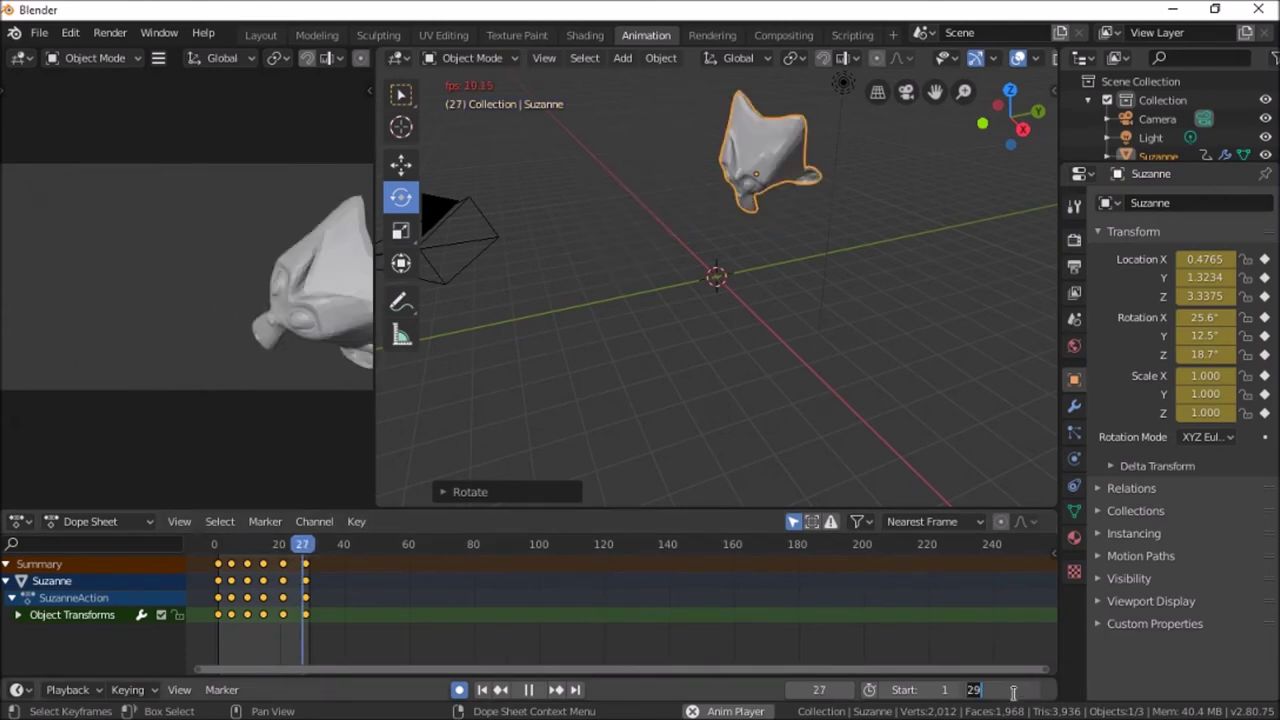
pyautogui.press('Return')
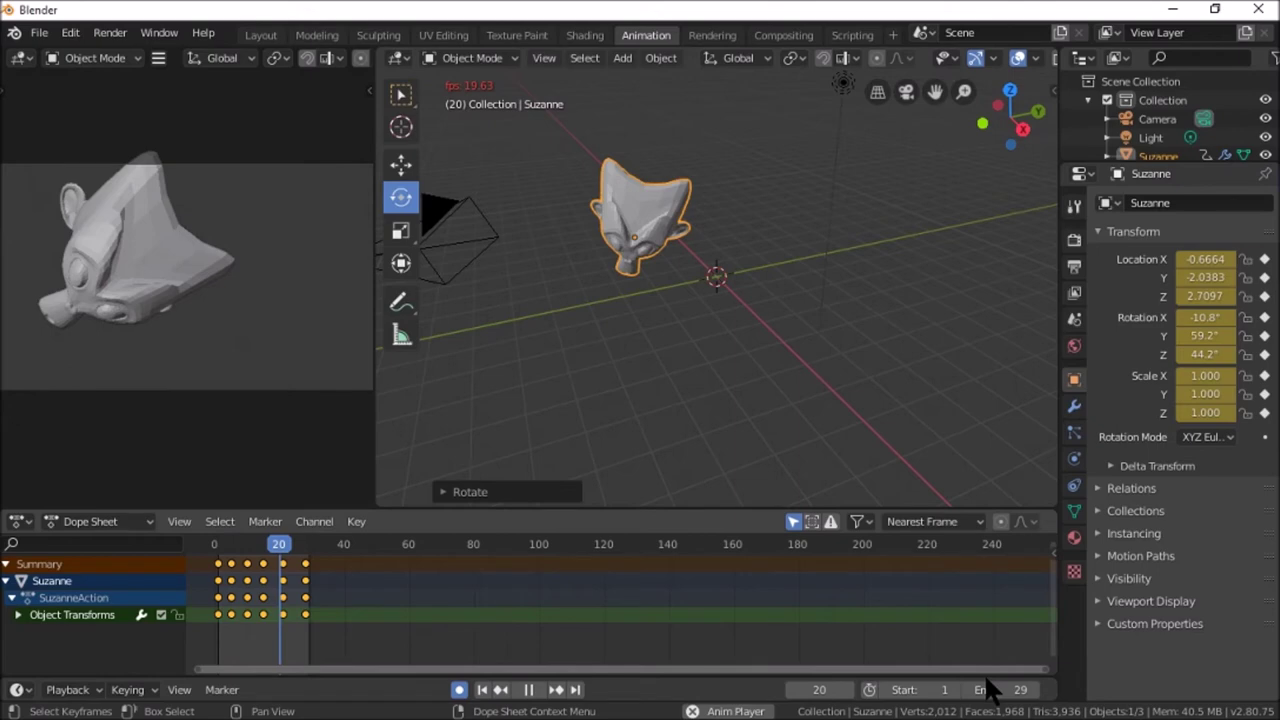
pyautogui.moveTo(988, 690); pyautogui.dragTo(1030, 690)
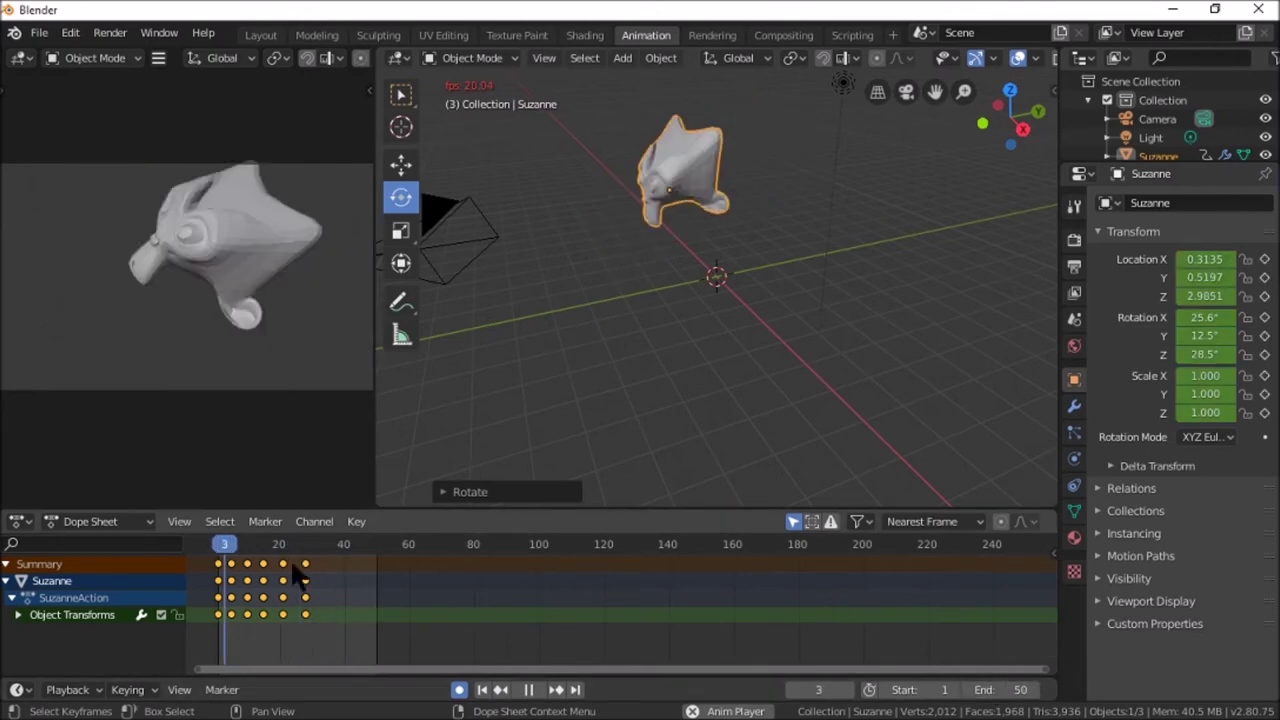
# Slide Suzanne's keyframe columns later in the Dope Sheet, out to about frame 43, then go to Layout
pyautogui.moveTo(305, 575); pyautogui.dragTo(352, 578)
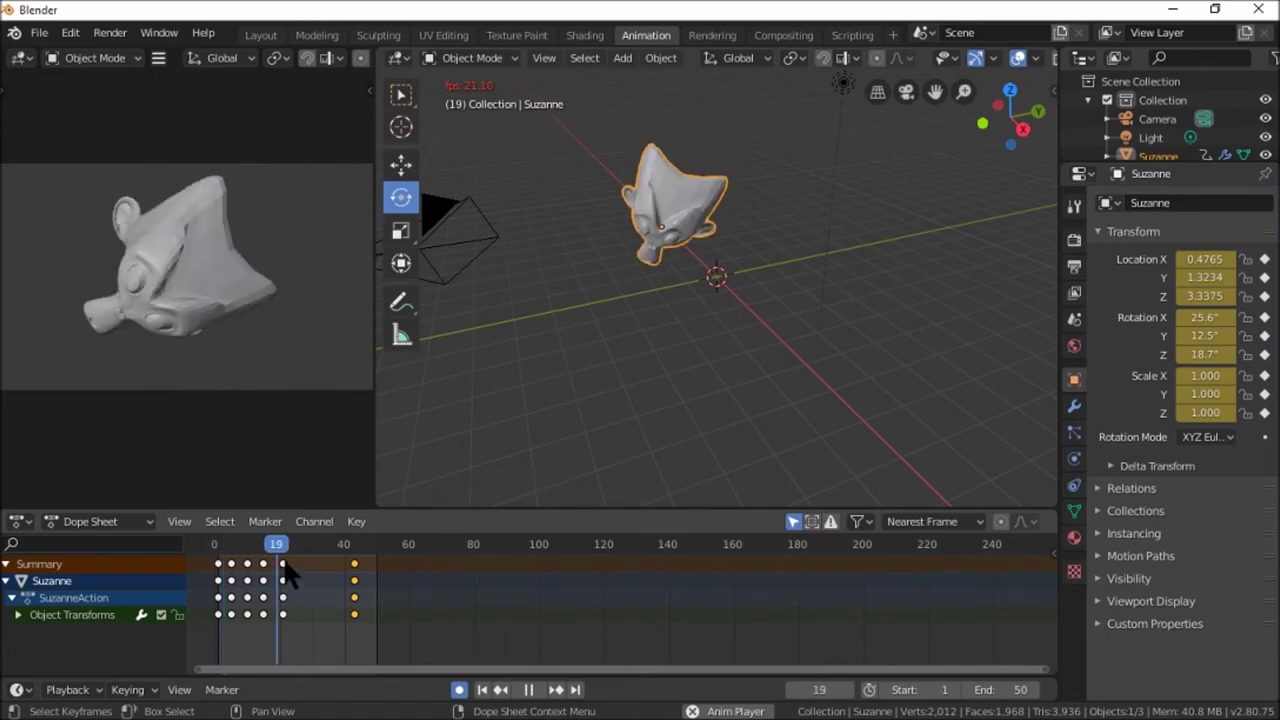
pyautogui.moveTo(288, 570)
pyautogui.mouseDown()
pyautogui.moveTo(270, 561)
pyautogui.moveTo(279, 566)
pyautogui.mouseUp()
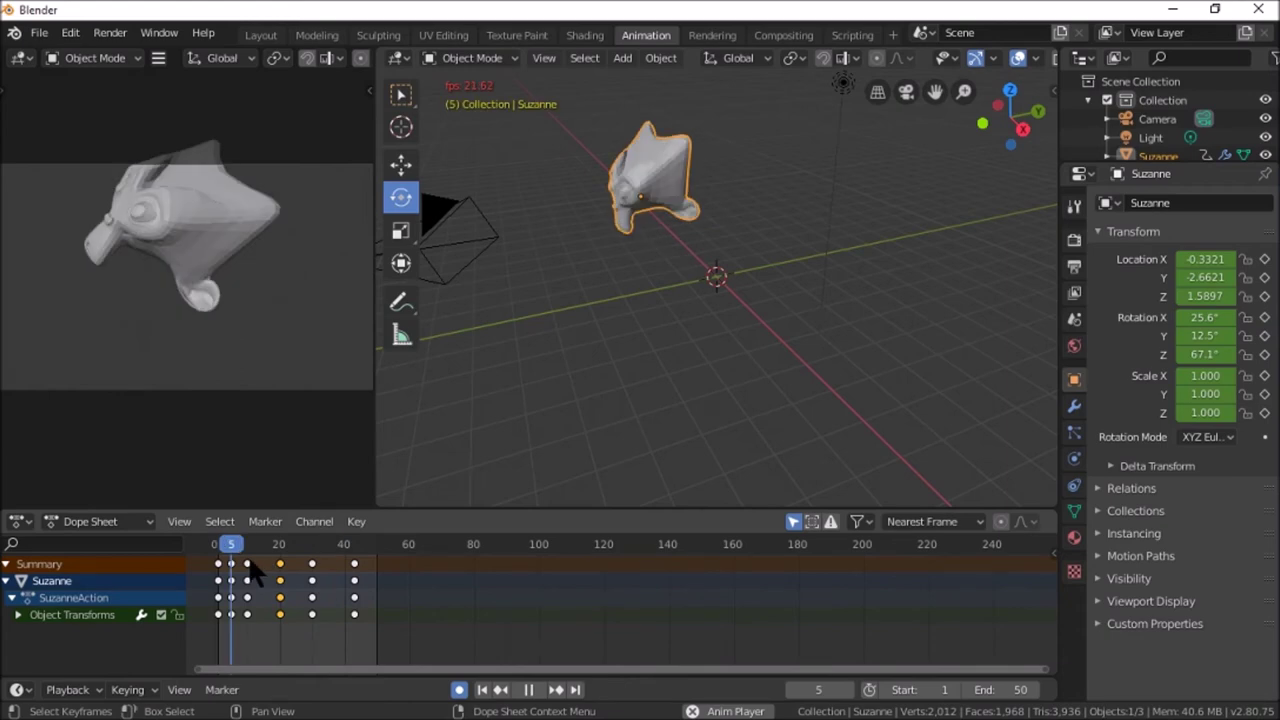
pyautogui.moveTo(252, 572); pyautogui.dragTo(252, 578)
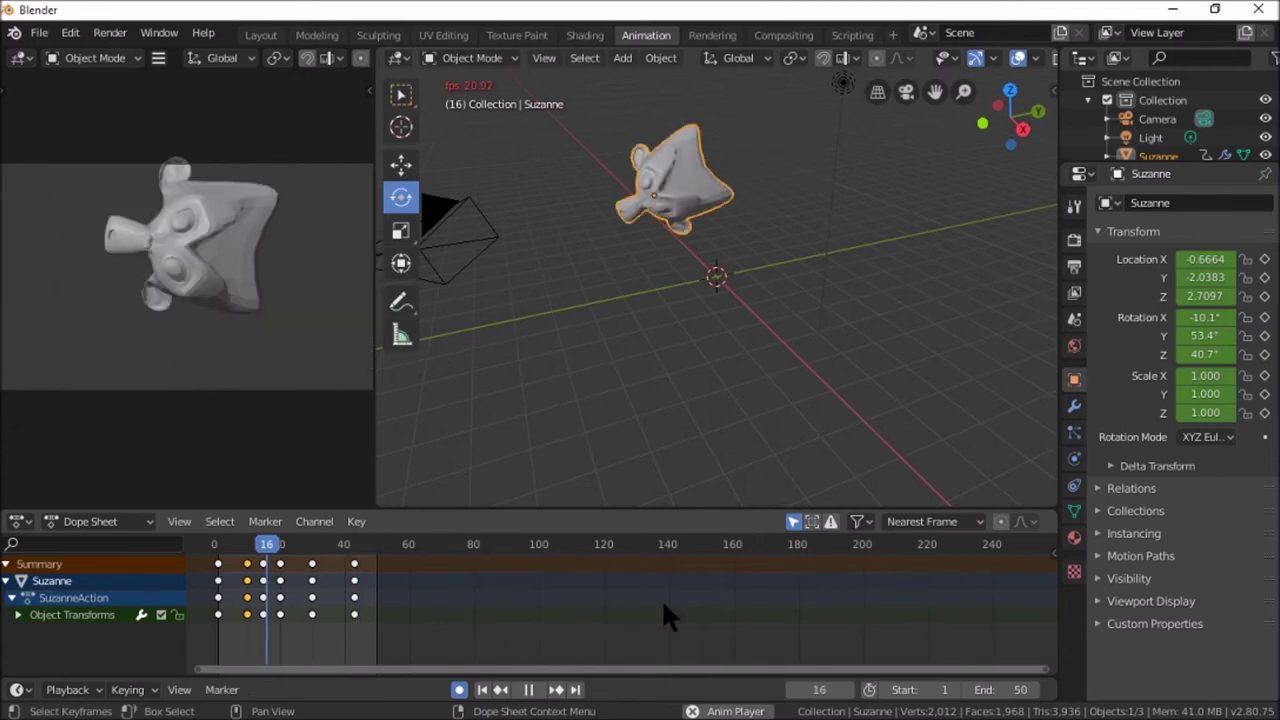
pyautogui.click(262, 36)
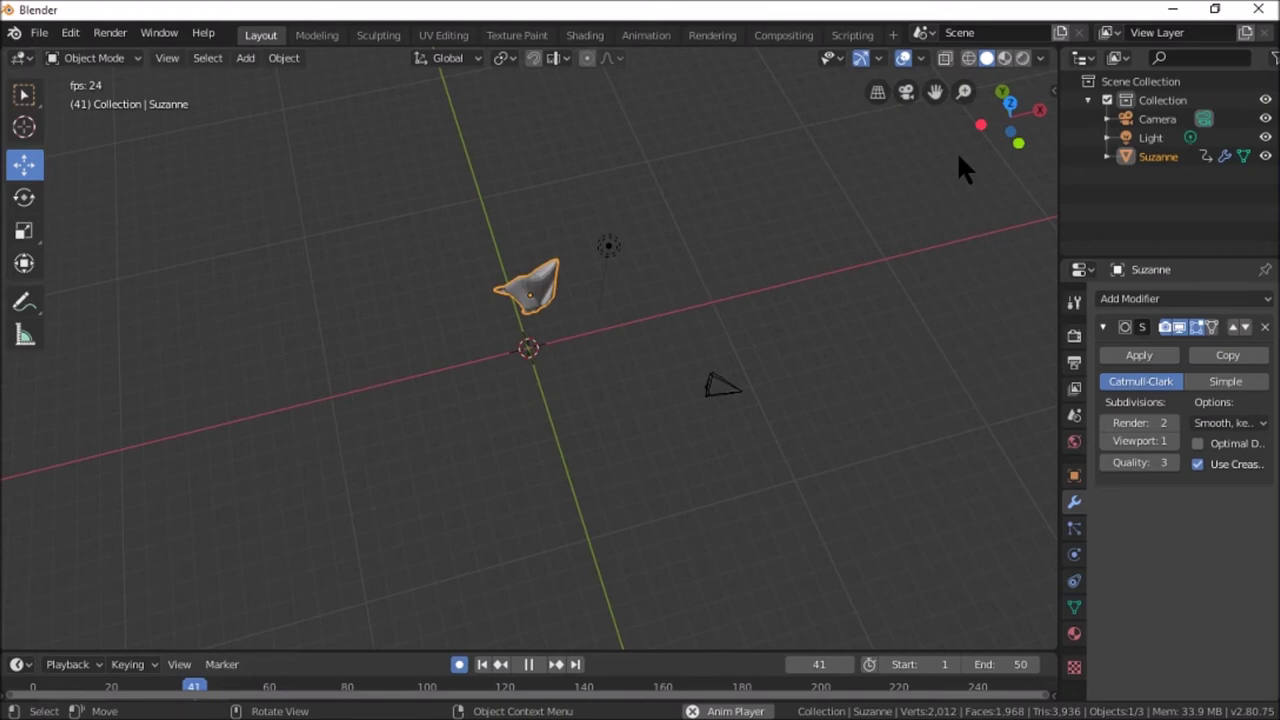
# Stop playback, switch auto-keying off and park the timeline on frame 36 in the Layout workspace
pyautogui.moveTo(958, 155); pyautogui.dragTo(545, 650, button='middle')
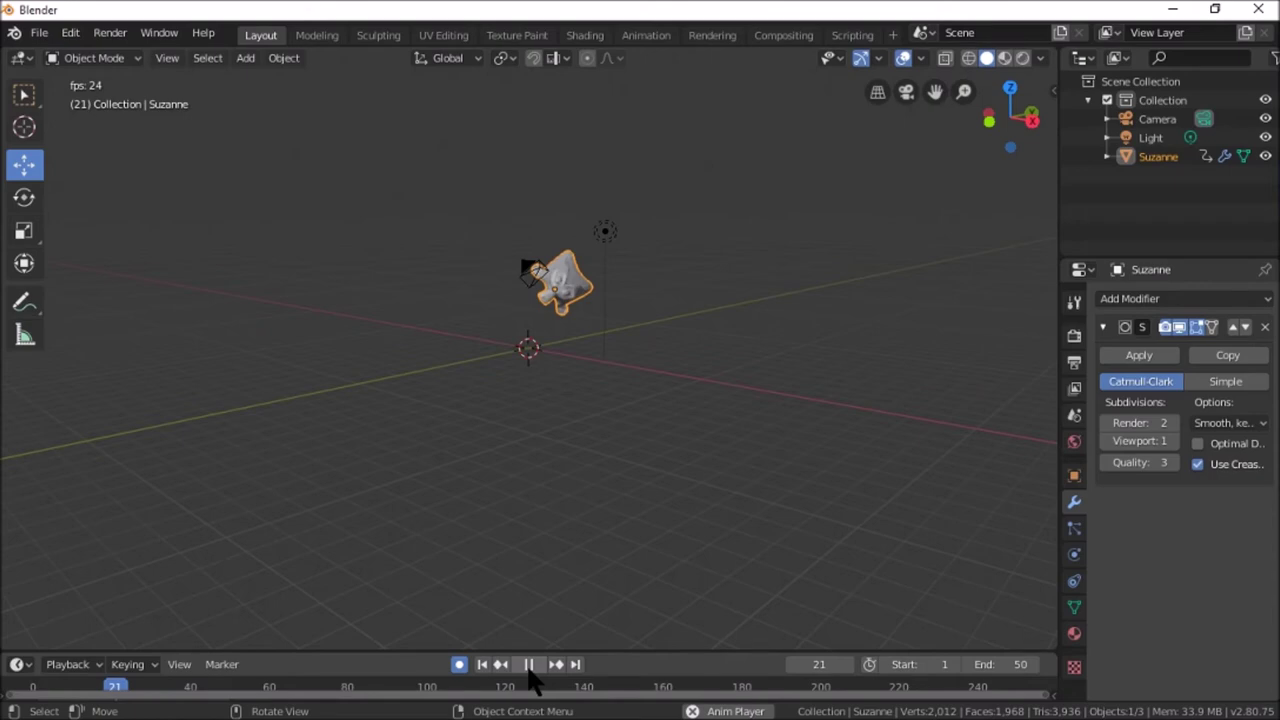
pyautogui.press('Escape')
pyautogui.click(462, 665)
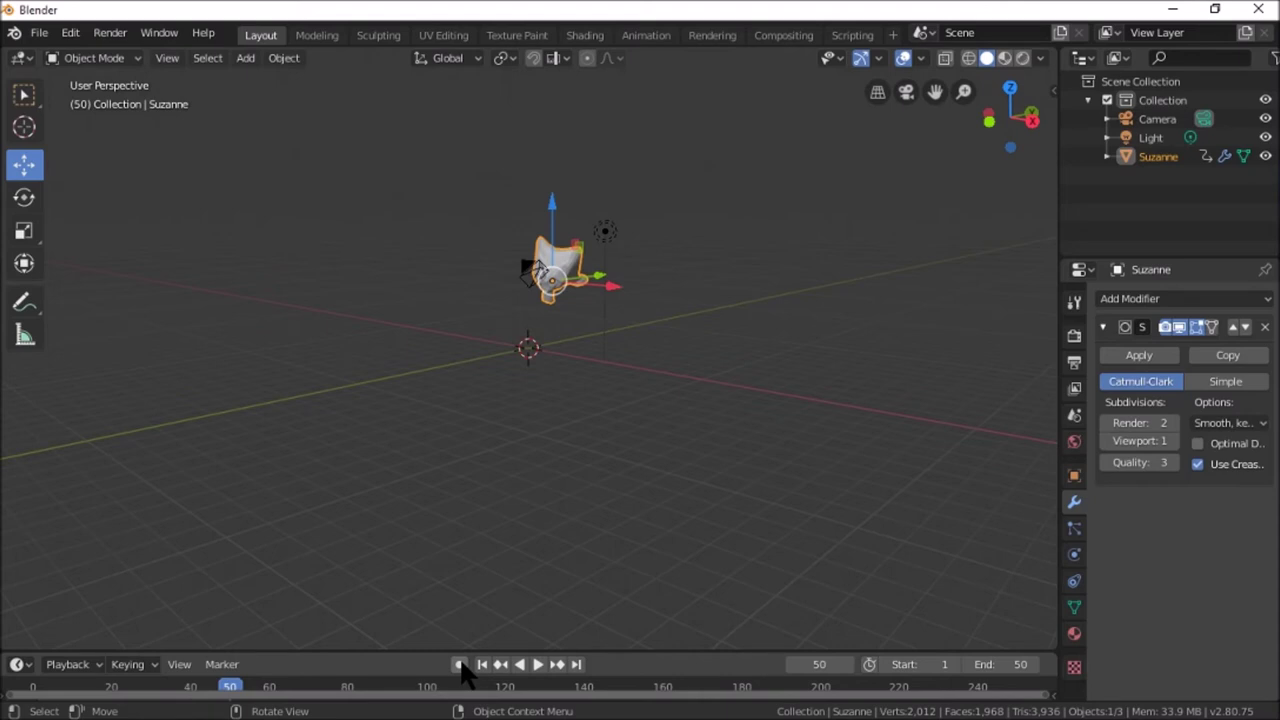
pyautogui.click(538, 664)
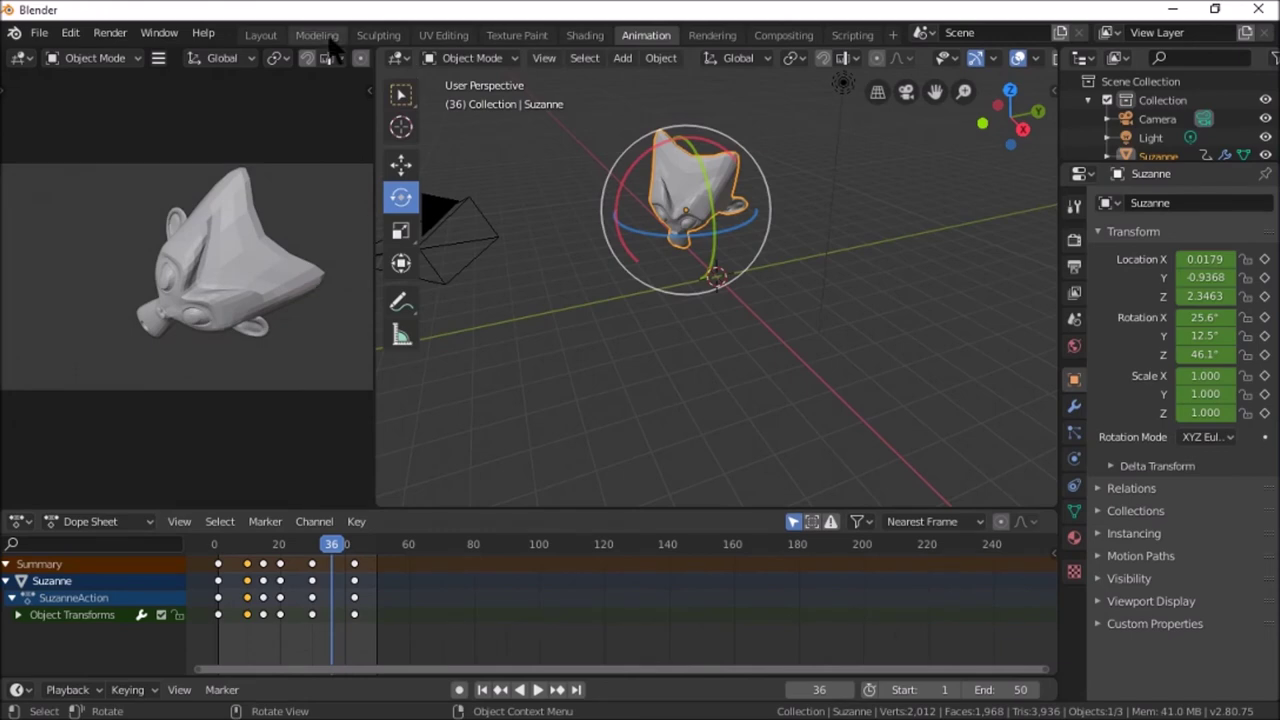
pyautogui.click(260, 35)
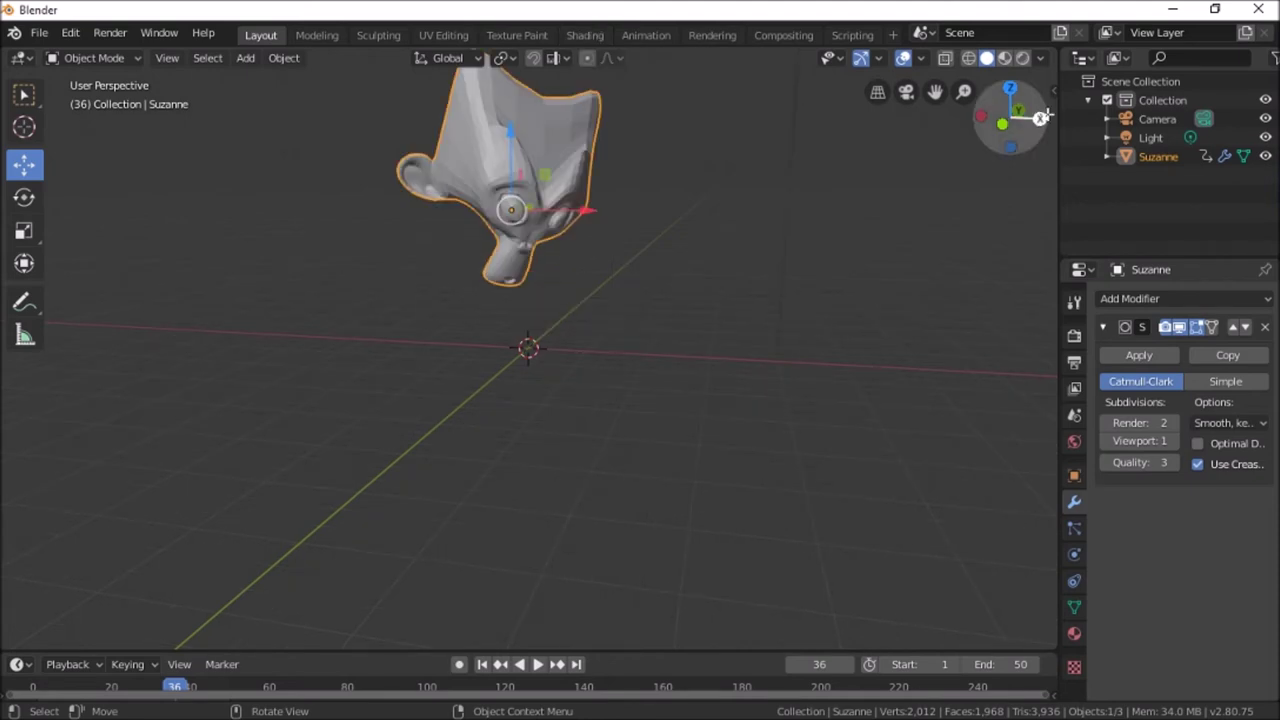
pyautogui.moveTo(1040, 118); pyautogui.dragTo(1020, 130)
pyautogui.click(94, 57)
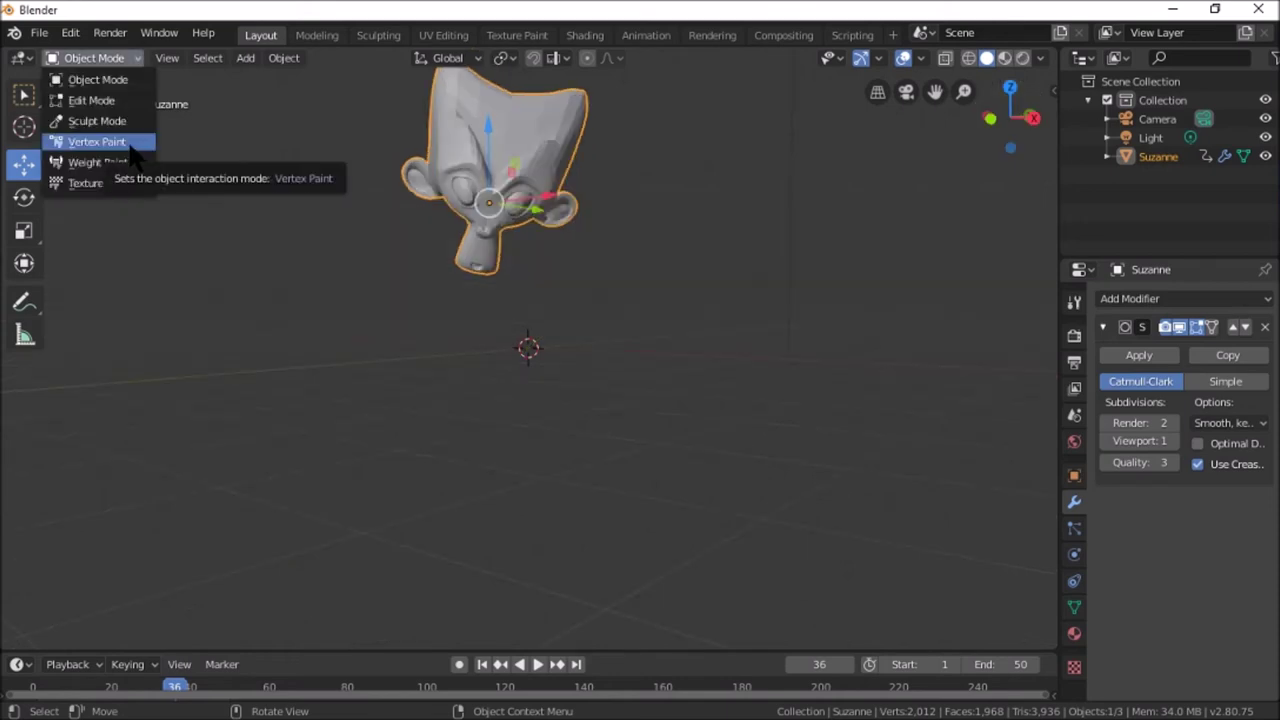
# Put Suzanne in Vertex Paint mode with brush settings shown and an orange paint colour
pyautogui.click(128, 145)
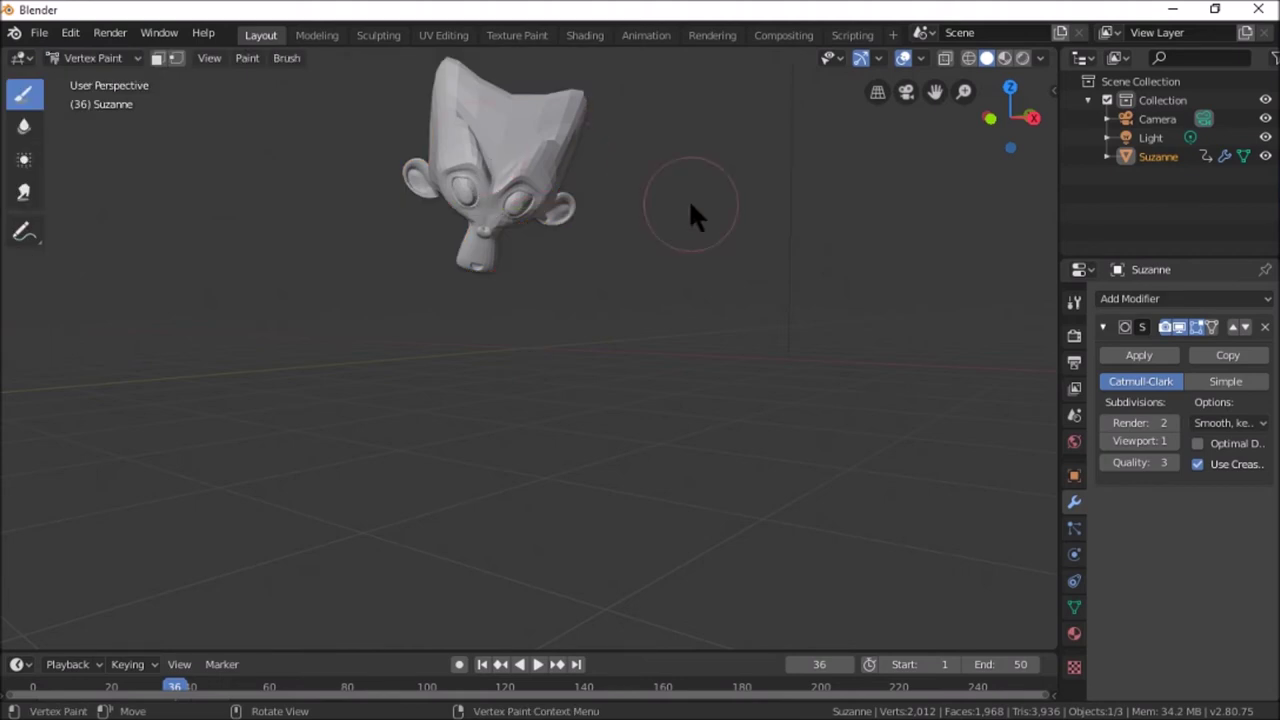
pyautogui.click(209, 57)
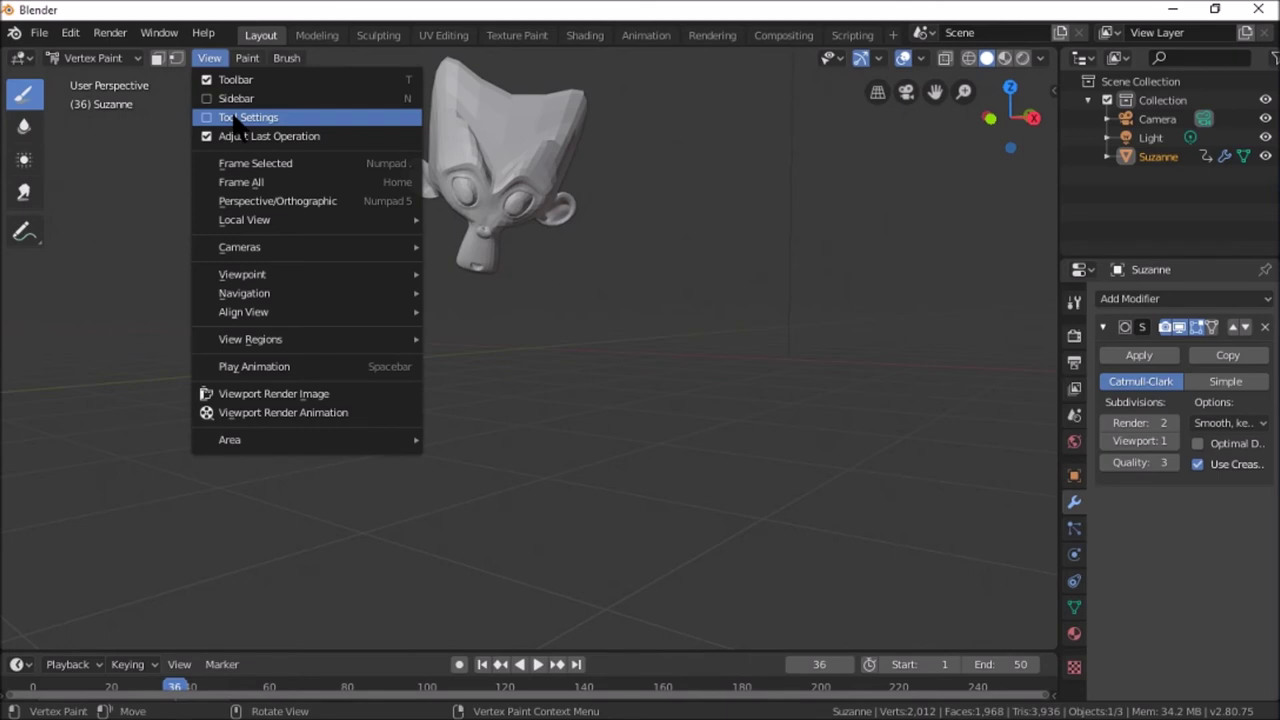
pyautogui.click(236, 117)
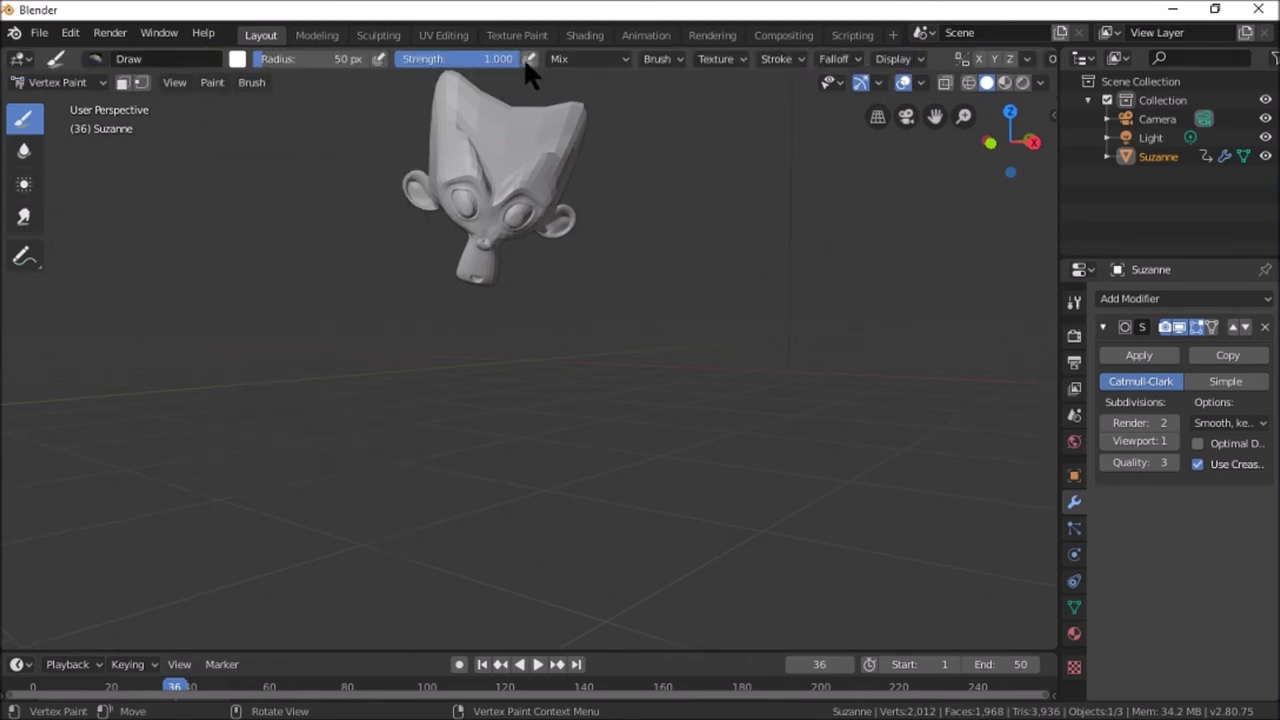
pyautogui.rightClick(697, 218)
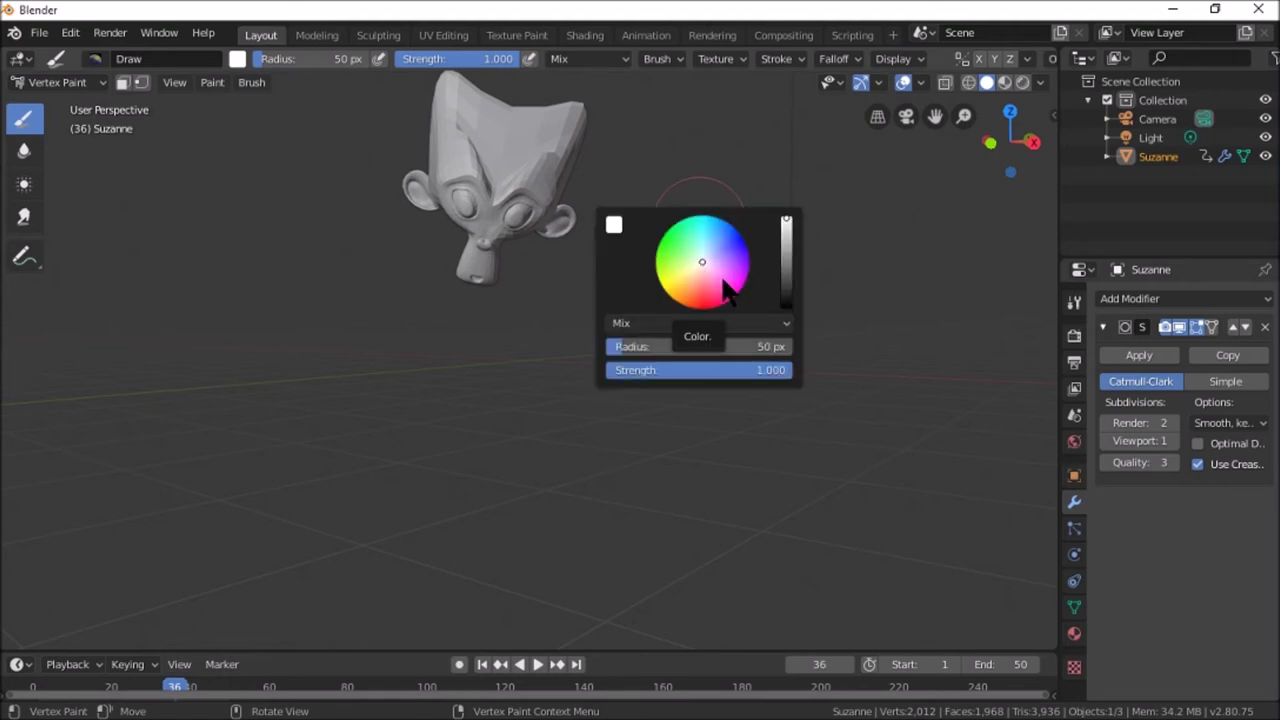
pyautogui.click(692, 294)
# Paint Suzanne's whole head orange, then shift the brush colour to yellow-orange
pyautogui.moveTo(550, 112)
pyautogui.mouseDown()
pyautogui.moveTo(495, 130)
pyautogui.moveTo(537, 160)
pyautogui.moveTo(574, 114)
pyautogui.moveTo(433, 100)
pyautogui.moveTo(559, 170)
pyautogui.moveTo(578, 135)
pyautogui.mouseUp()
pyautogui.moveTo(988, 158); pyautogui.dragTo(920, 162)
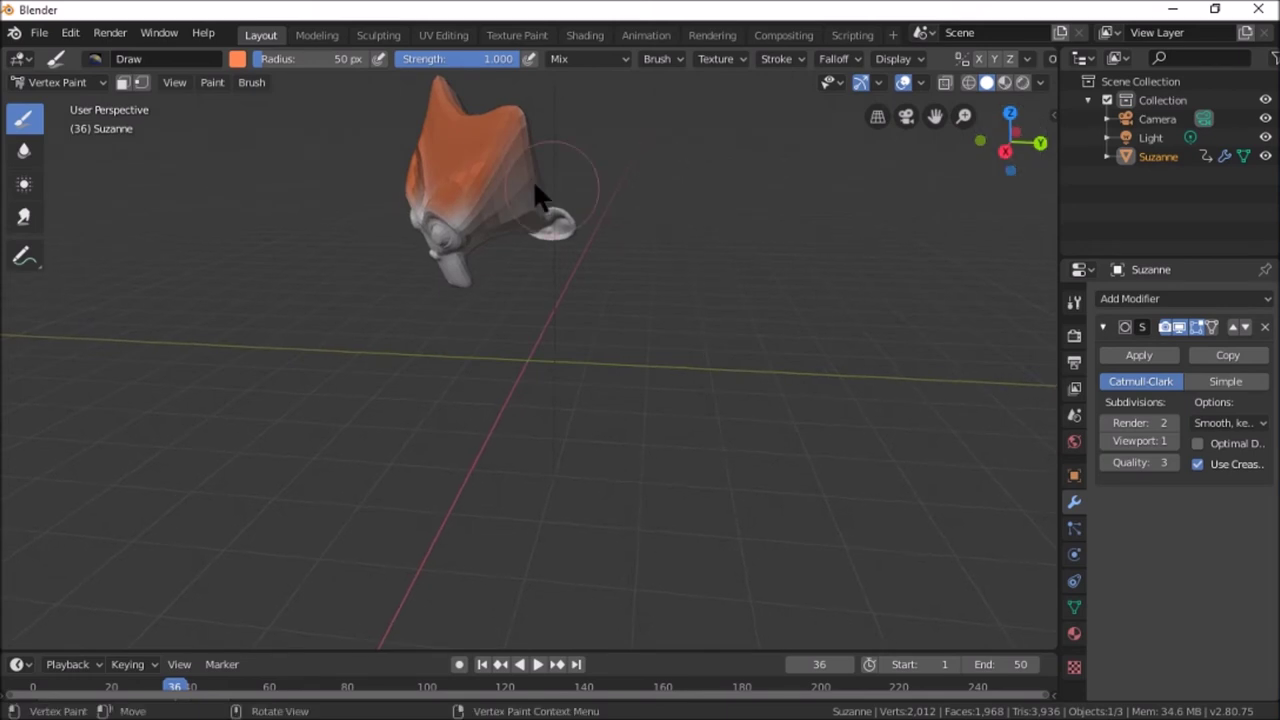
pyautogui.moveTo(534, 185)
pyautogui.mouseDown()
pyautogui.moveTo(480, 157)
pyautogui.moveTo(515, 195)
pyautogui.mouseUp()
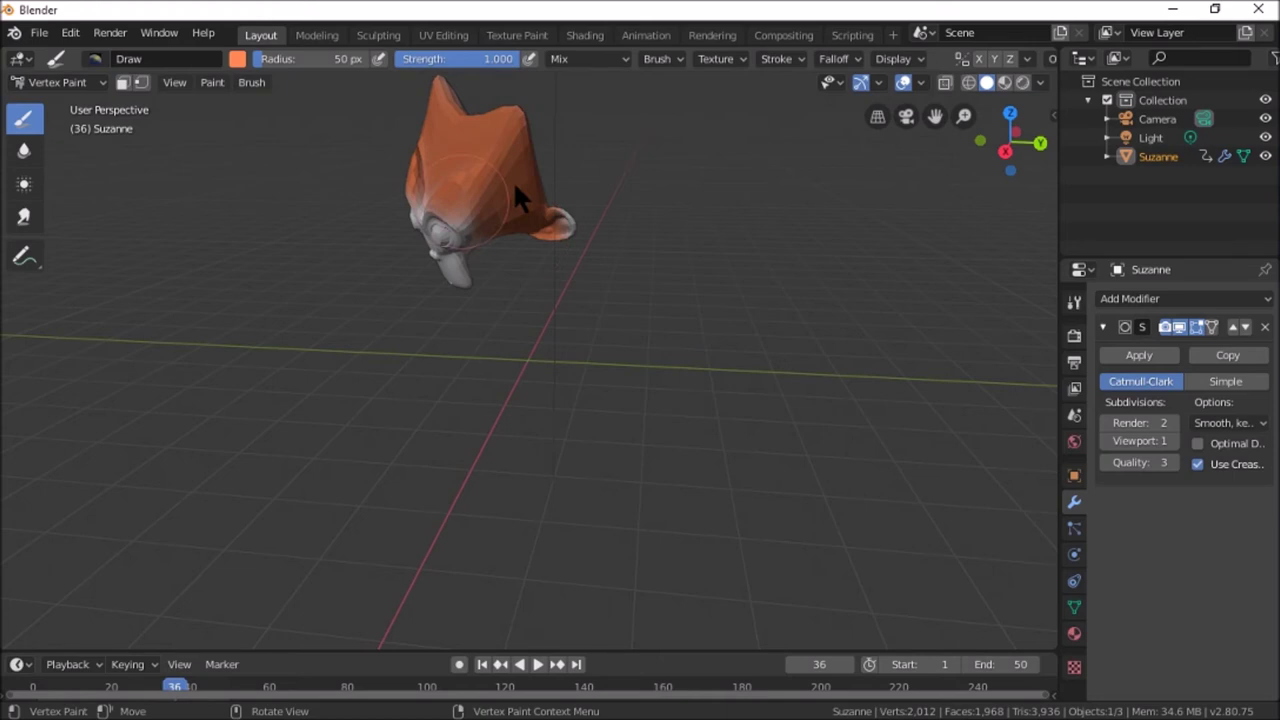
pyautogui.moveTo(515, 188); pyautogui.dragTo(792, 188, button='middle')
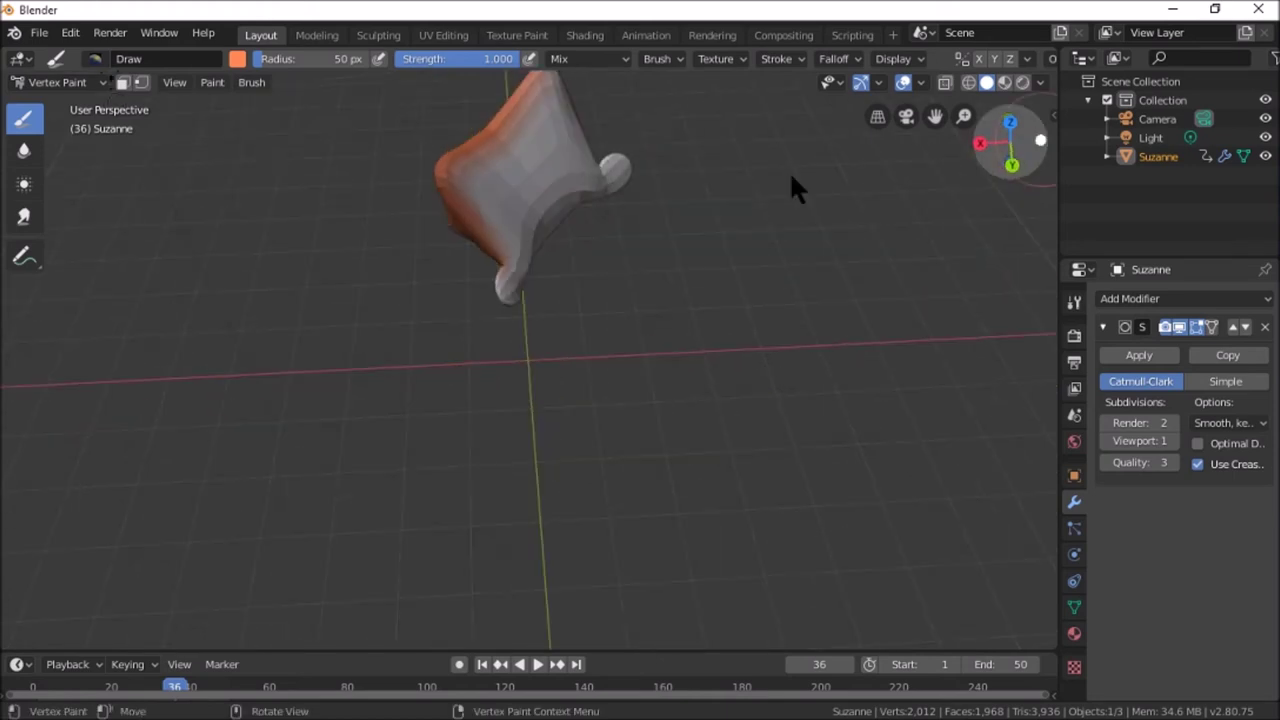
pyautogui.moveTo(515, 190); pyautogui.dragTo(588, 145)
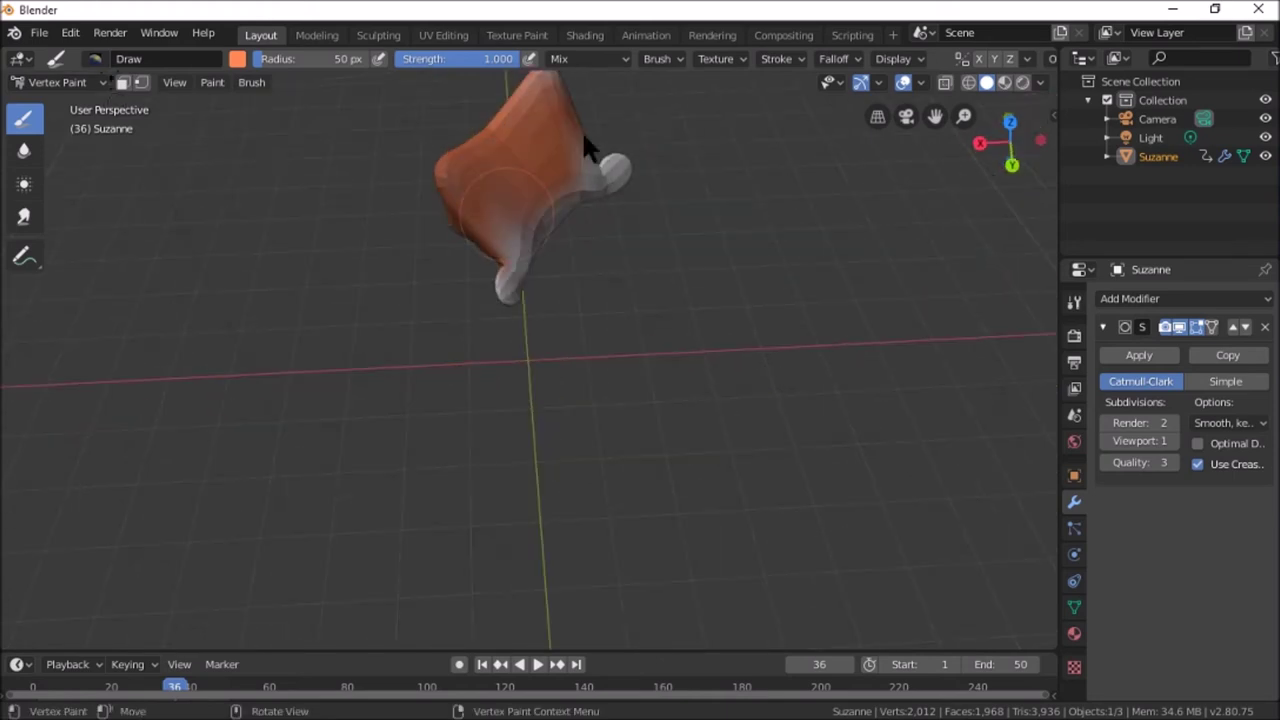
pyautogui.moveTo(588, 145); pyautogui.dragTo(510, 280)
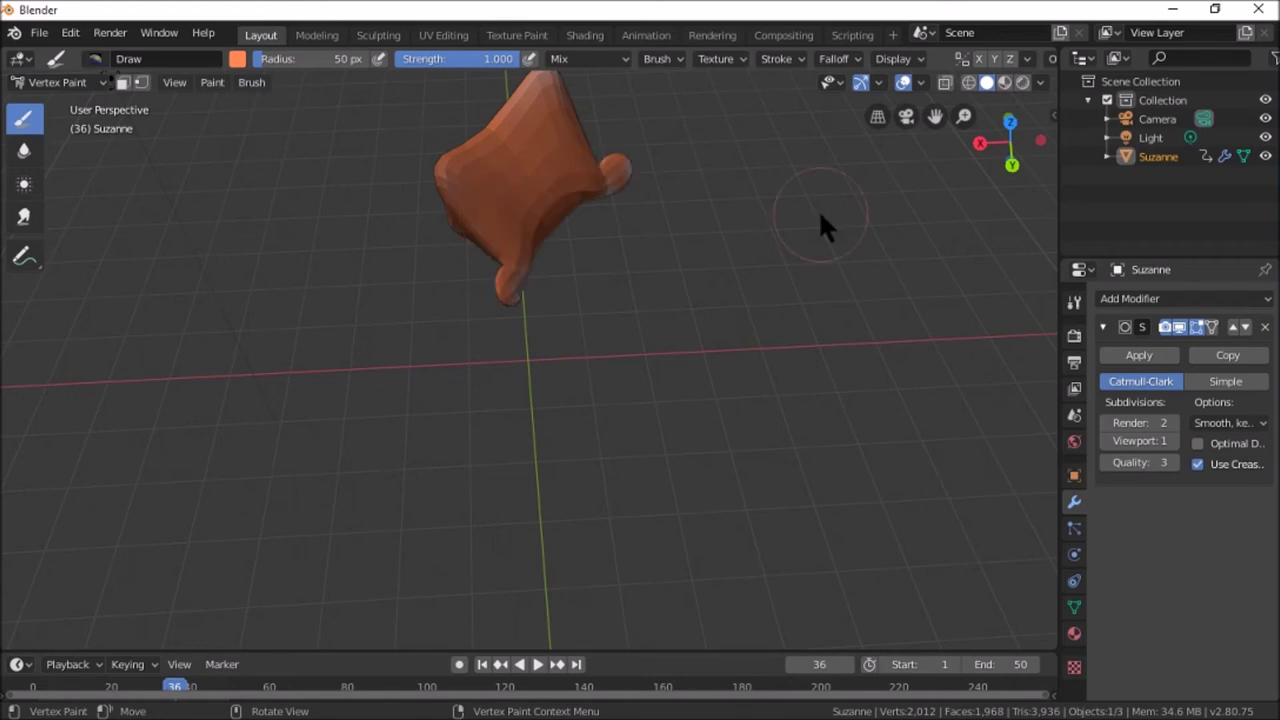
pyautogui.rightClick(830, 285)
pyautogui.moveTo(829, 283); pyautogui.dragTo(795, 279)
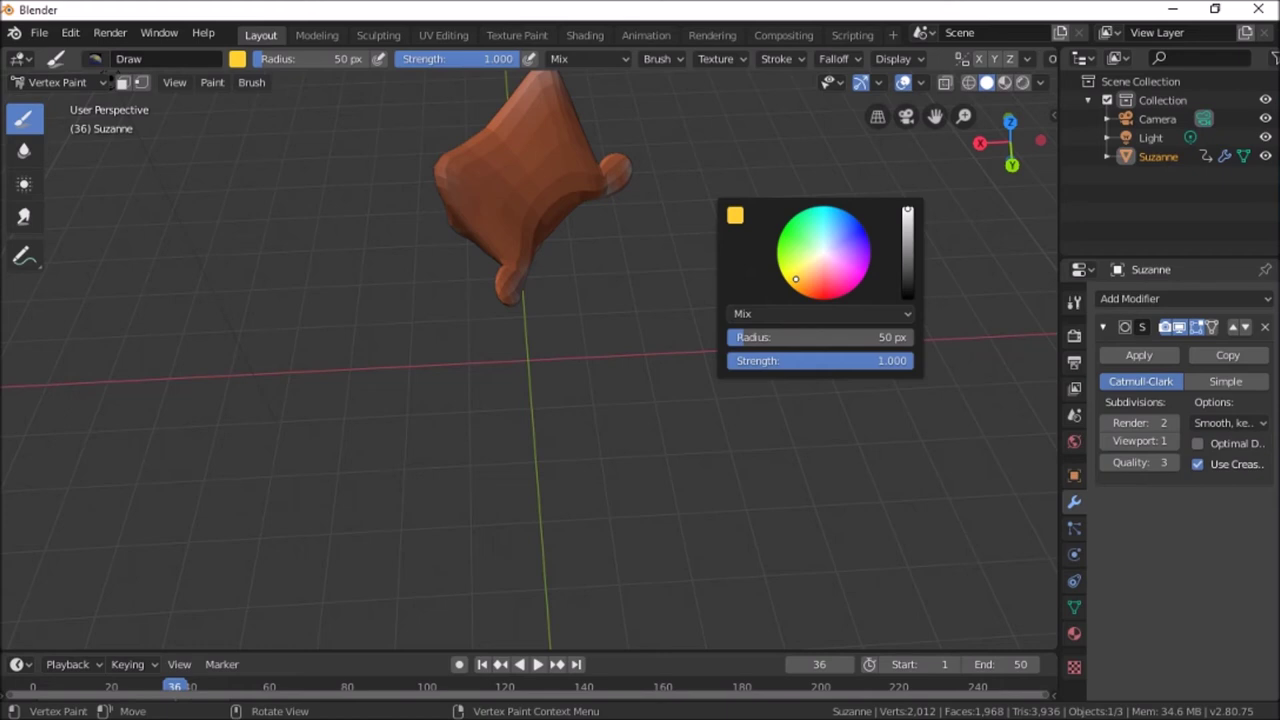
# Paint Suzanne's chin, mouth, face and left ear yellow beneath the orange crown
pyautogui.moveTo(795, 279); pyautogui.dragTo(538, 290, button='middle')
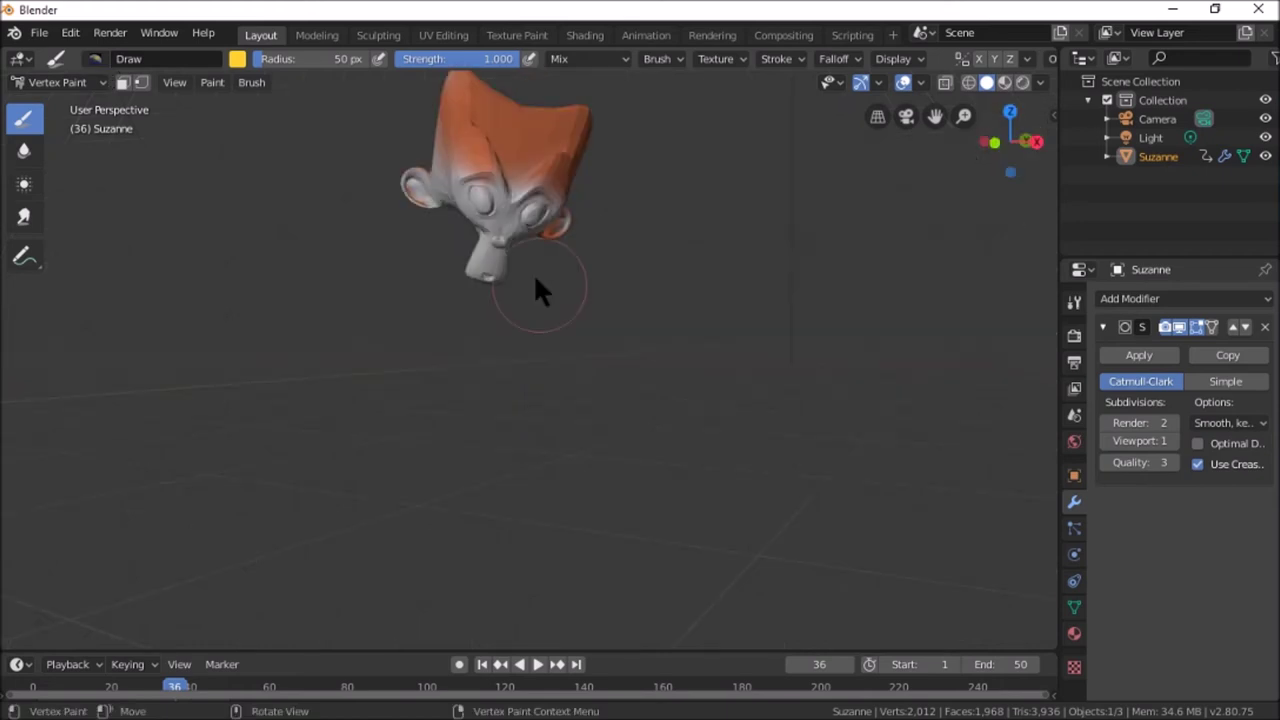
pyautogui.moveTo(535, 280); pyautogui.dragTo(473, 198)
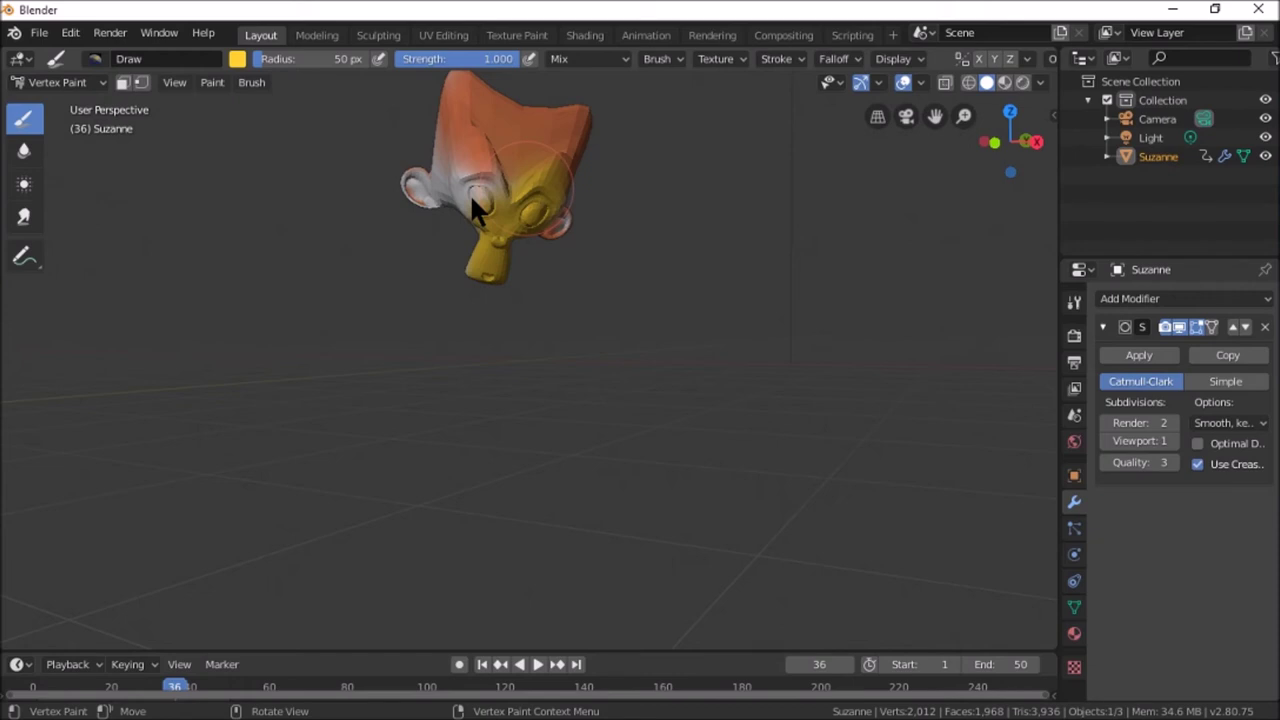
pyautogui.moveTo(472, 200); pyautogui.dragTo(522, 248)
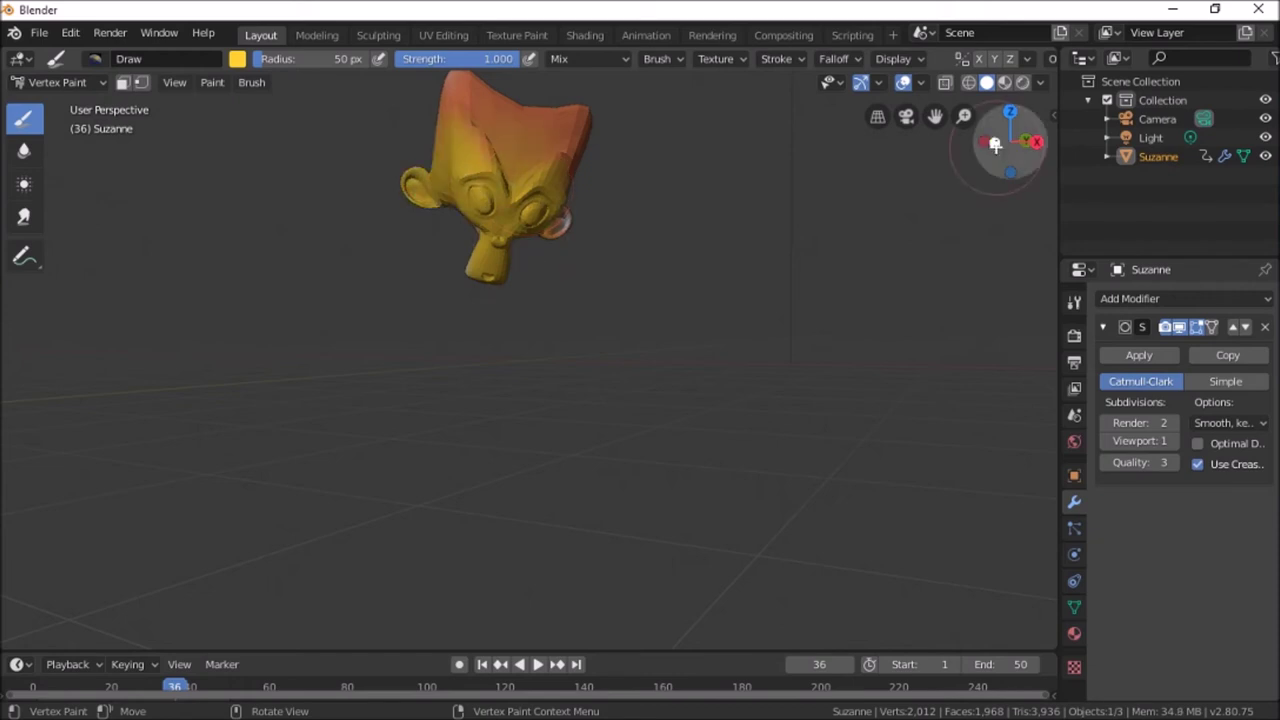
pyautogui.moveTo(995, 145); pyautogui.dragTo(588, 285)
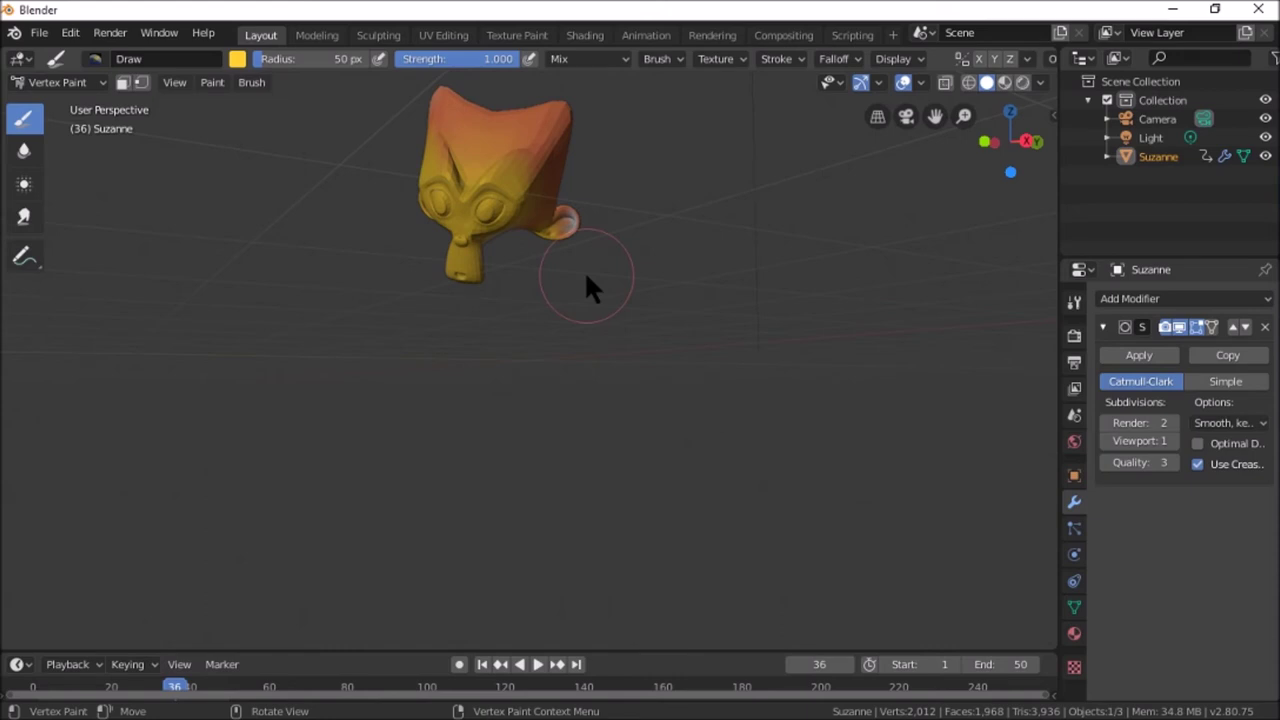
pyautogui.scroll(-5, 584, 270)
pyautogui.scroll(5, 372, 216)
pyautogui.scroll(-5, 372, 216)
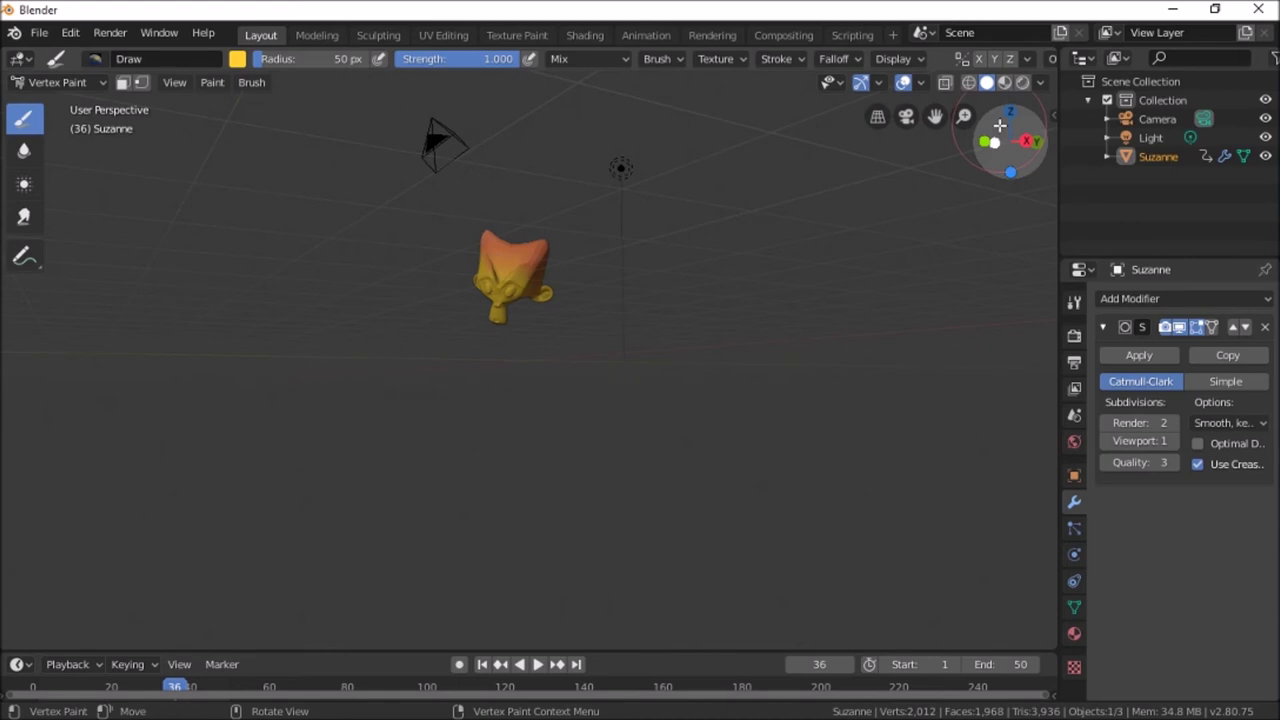
pyautogui.moveTo(999, 125); pyautogui.dragTo(990, 160)
pyautogui.click(58, 82)
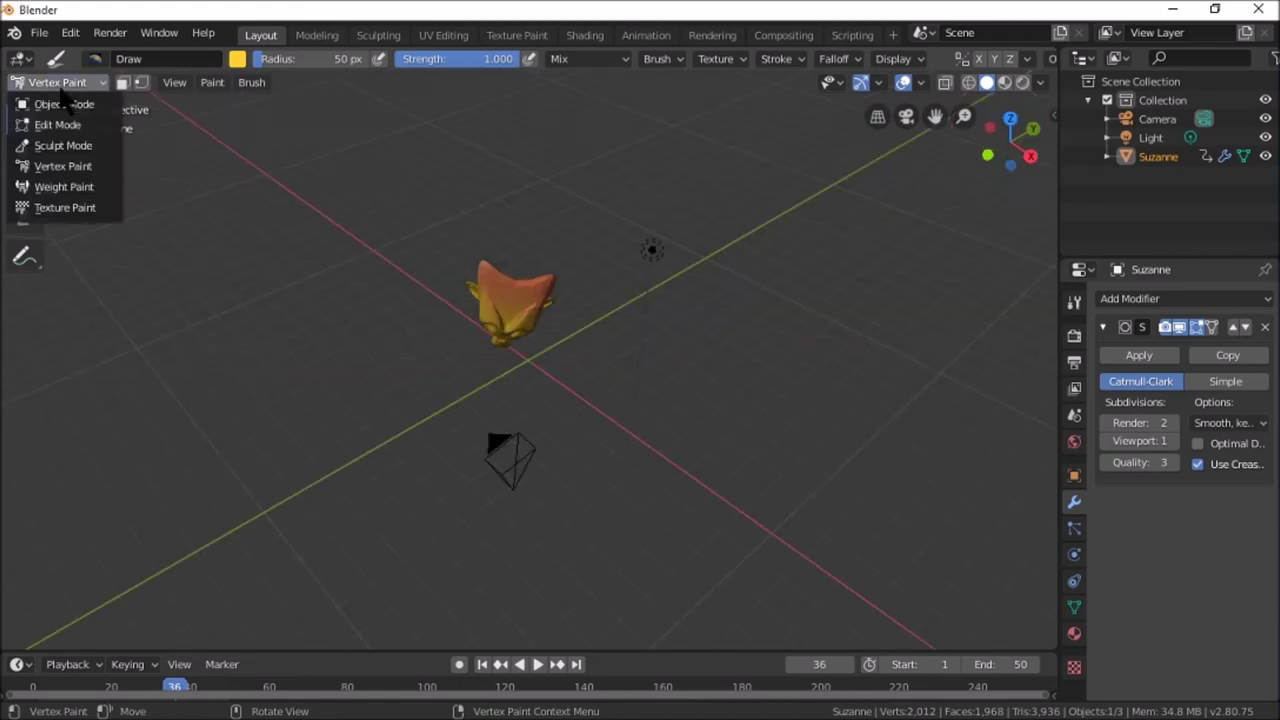
# Return Suzanne to Object Mode and move through Layout to the Shading workspace
pyautogui.click(63, 104)
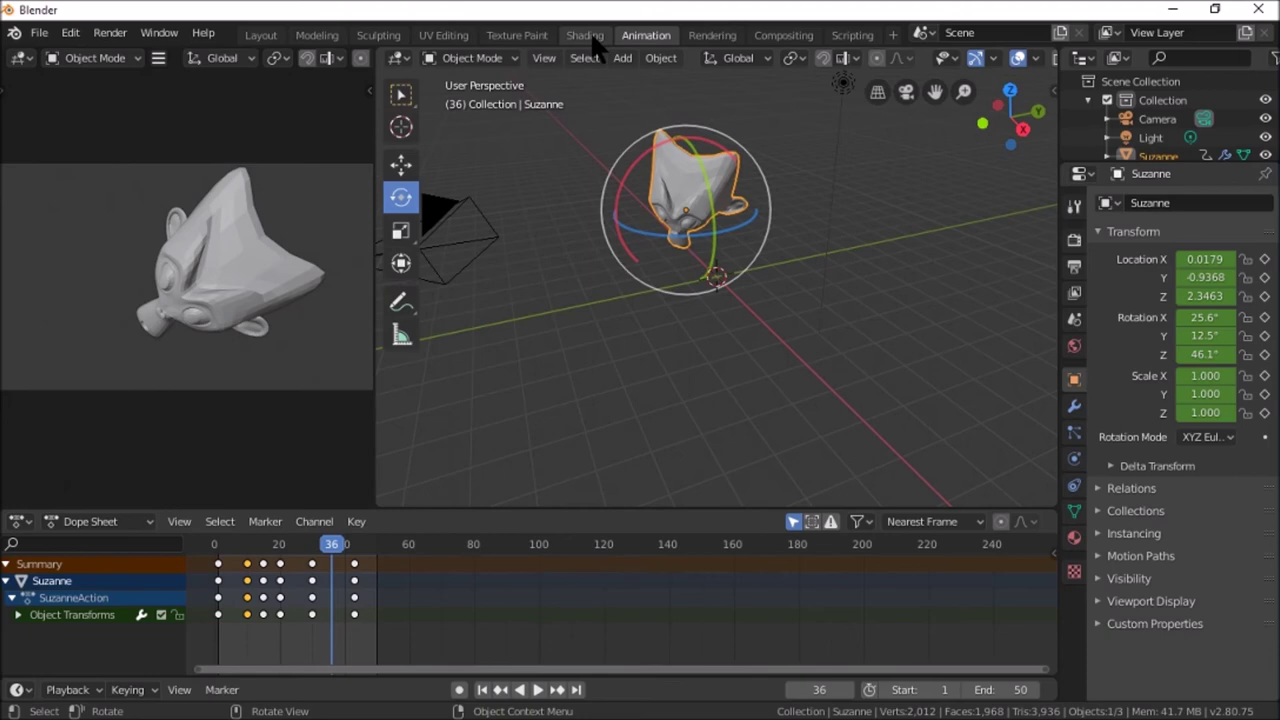
pyautogui.click(268, 35)
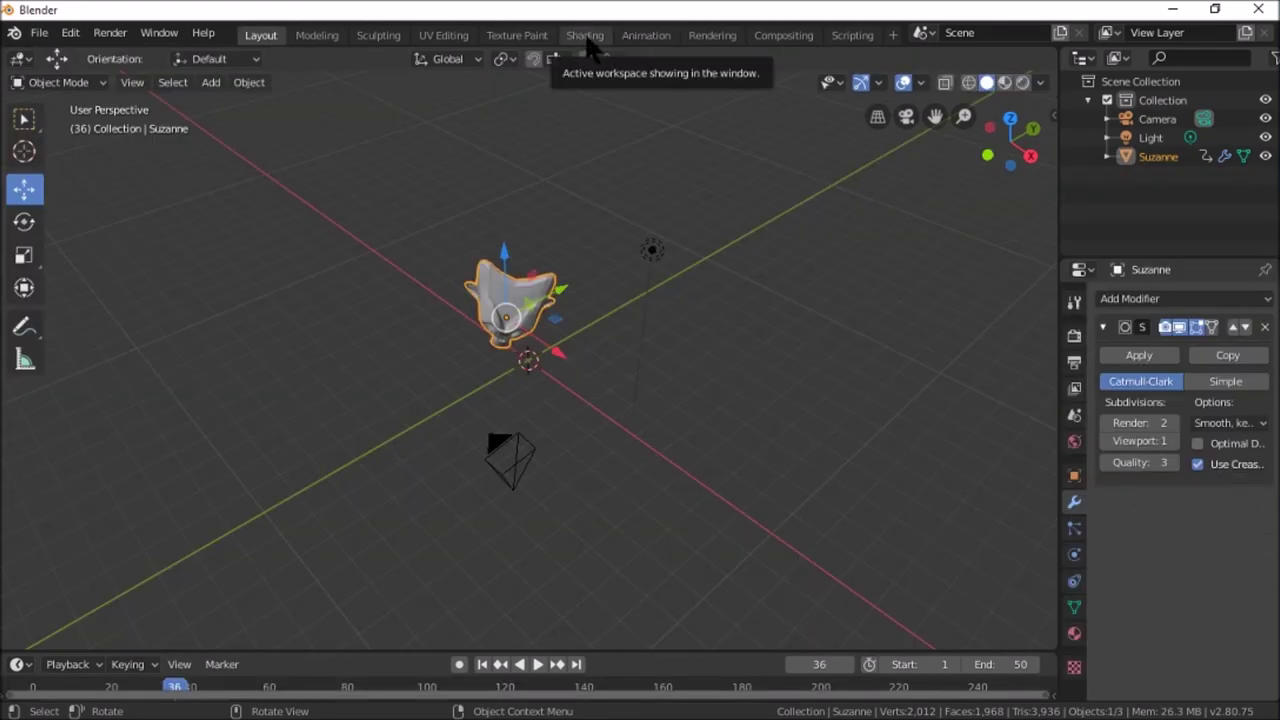
pyautogui.click(585, 35)
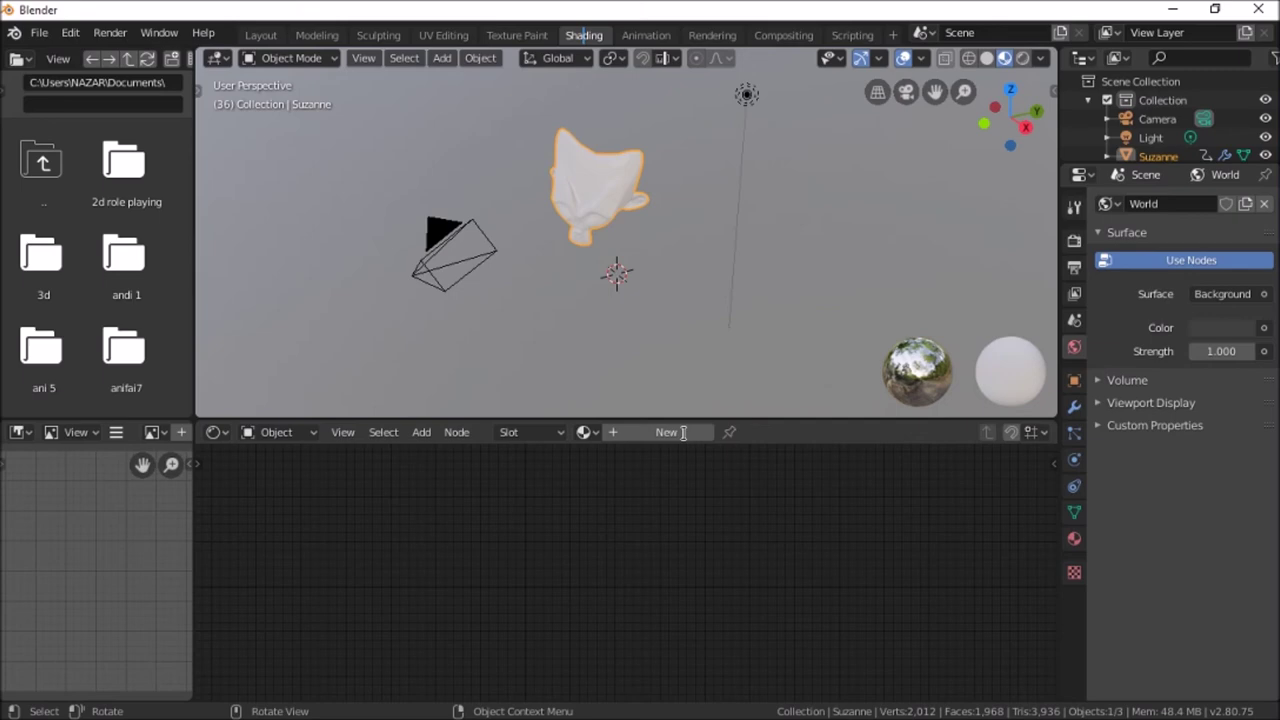
# Create Material.001 for Suzanne and enlarge and zoom the node editor onto its nodes
pyautogui.click(667, 432)
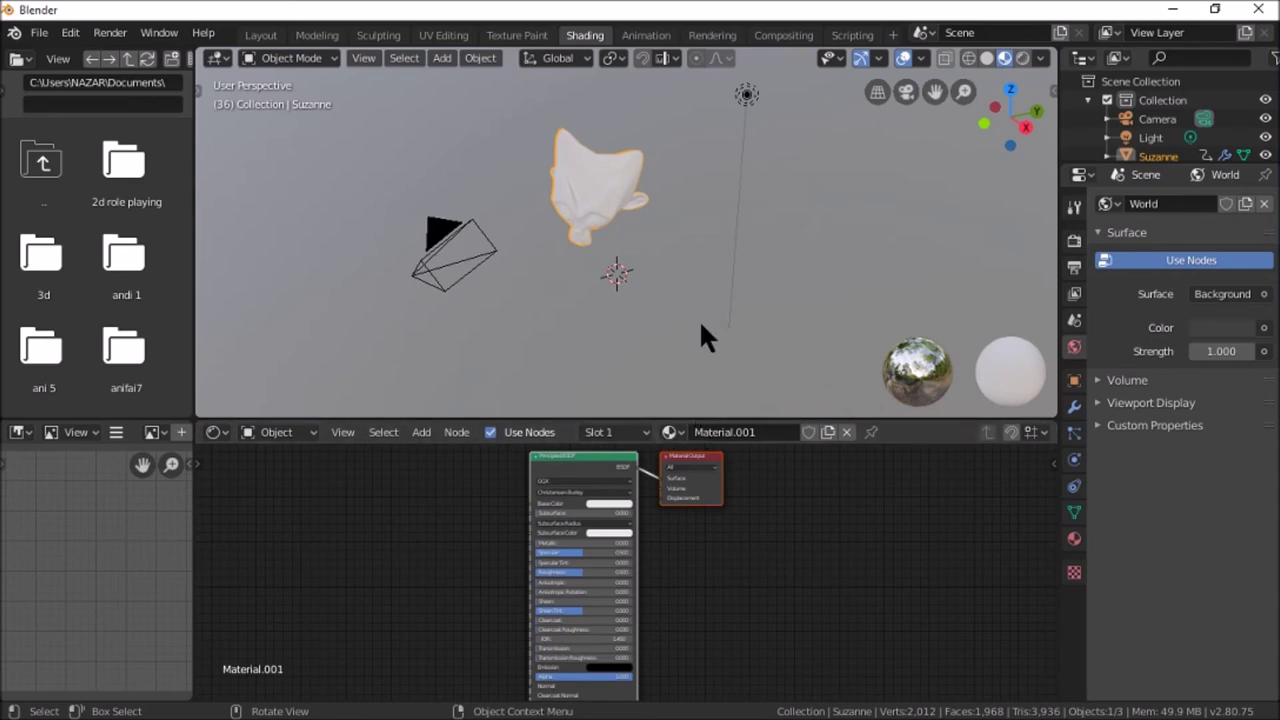
pyautogui.moveTo(700, 419); pyautogui.dragTo(690, 155)
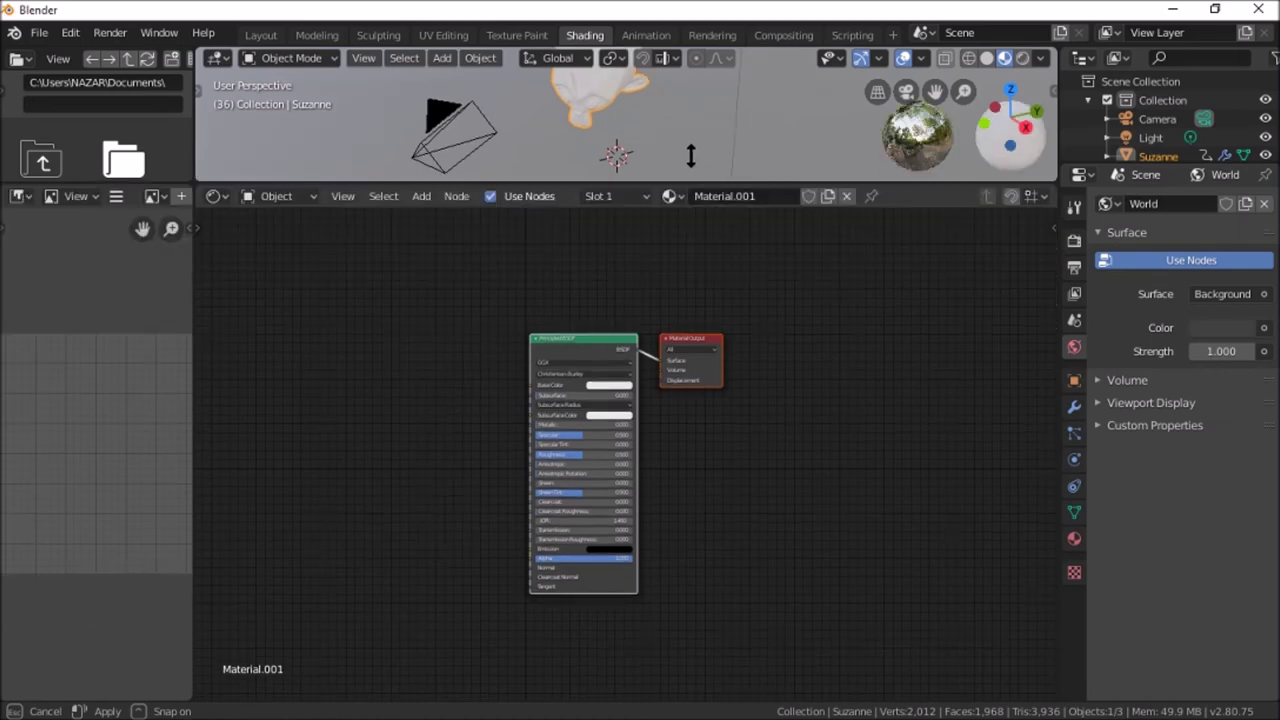
pyautogui.moveTo(690, 155); pyautogui.dragTo(690, 157)
pyautogui.scroll(3, 634, 349)
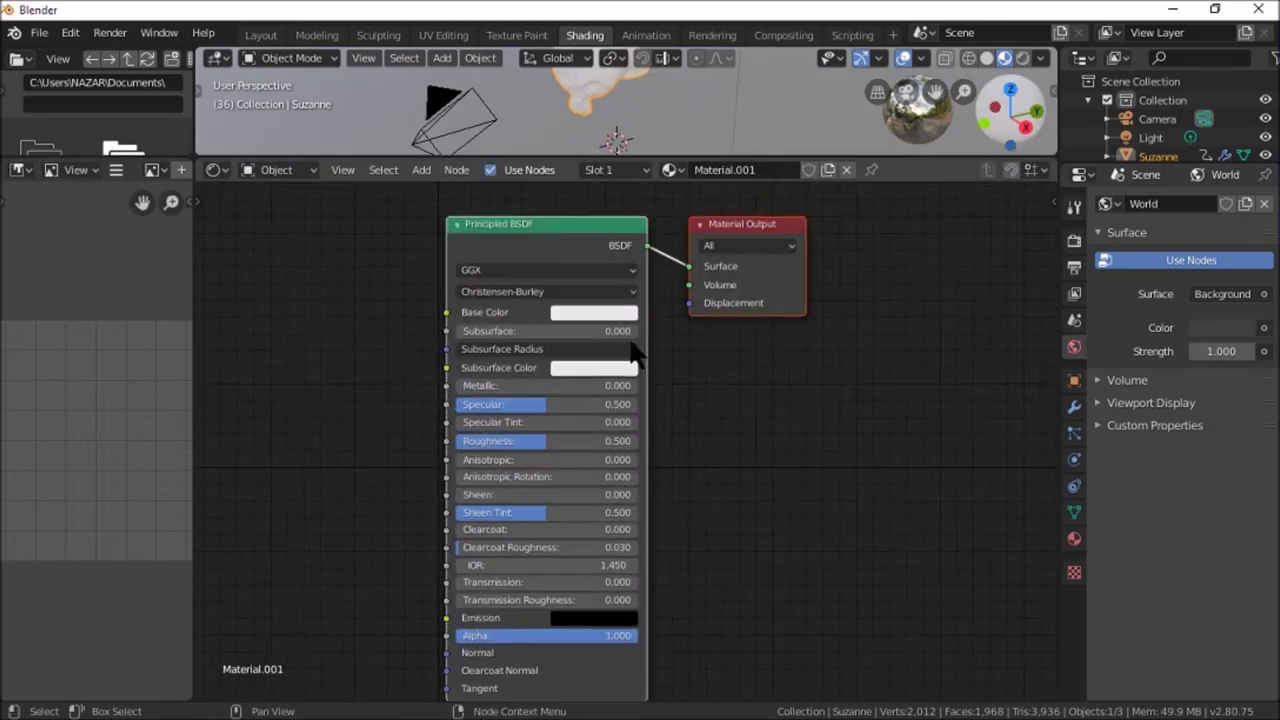
pyautogui.scroll(1, 634, 349)
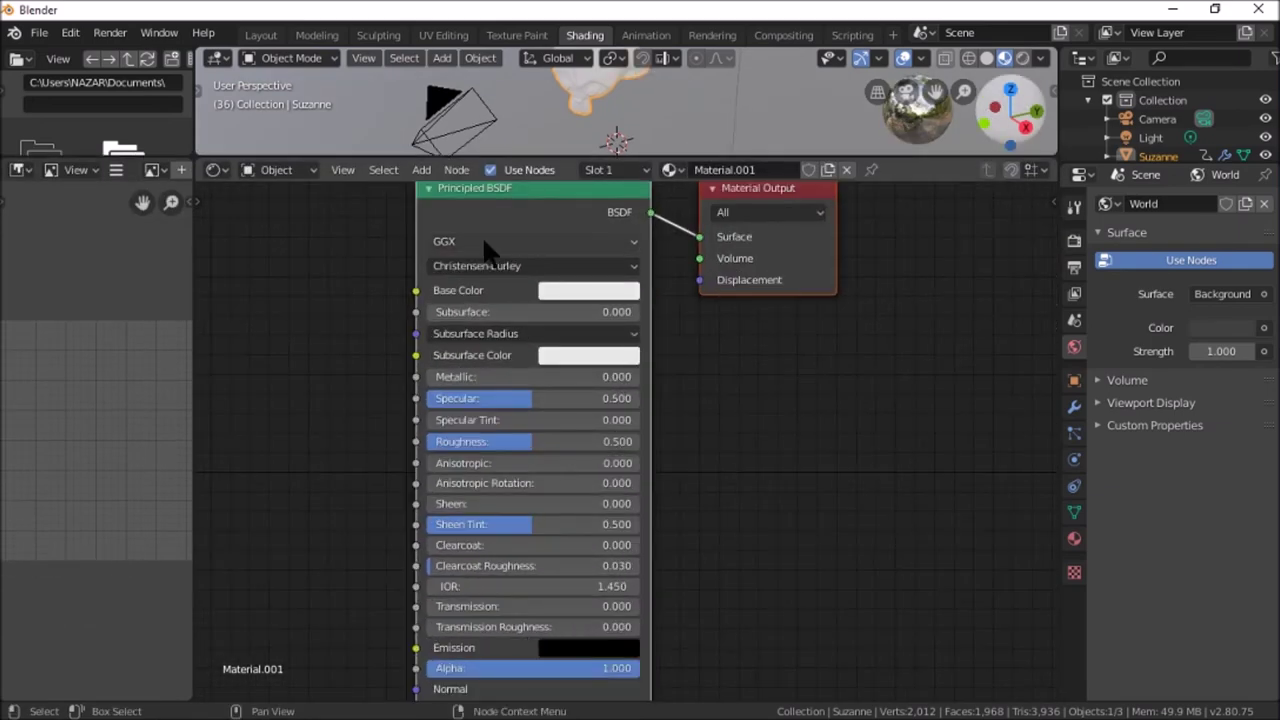
# Browse the Add-node menu without adding anything, then go to the Edit menu
pyautogui.click(421, 170)
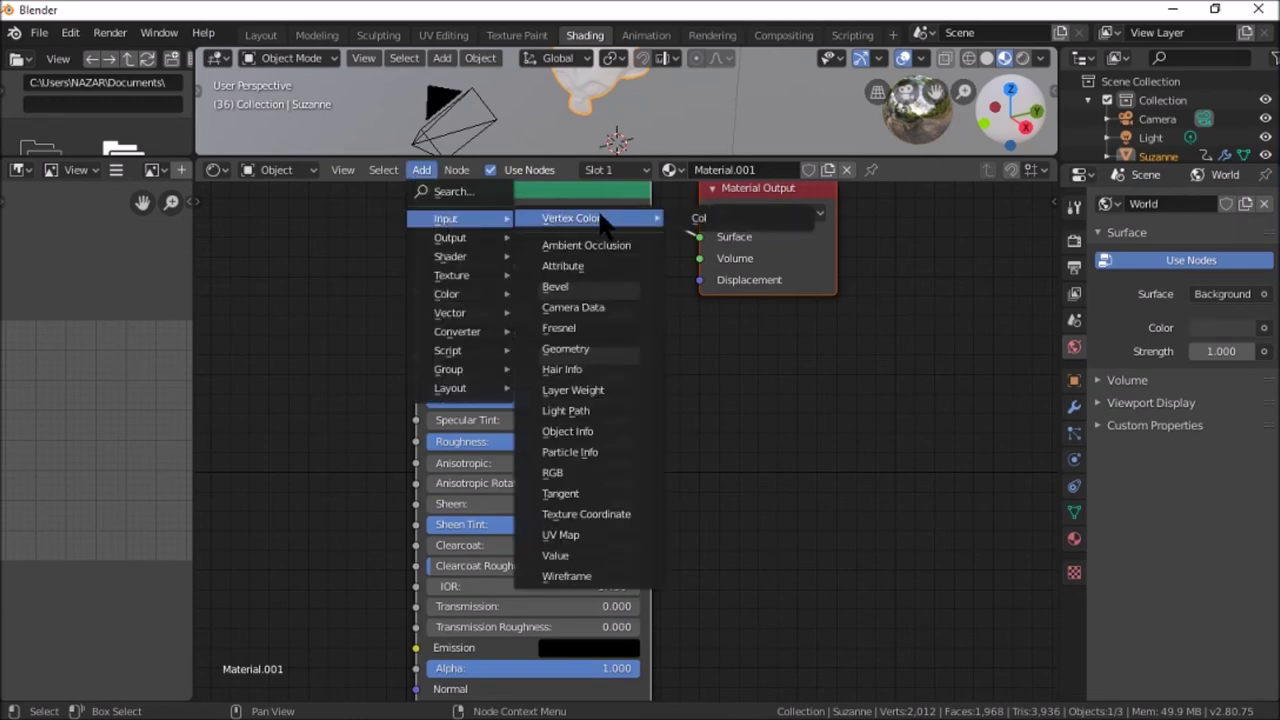
pyautogui.moveTo(456, 218)
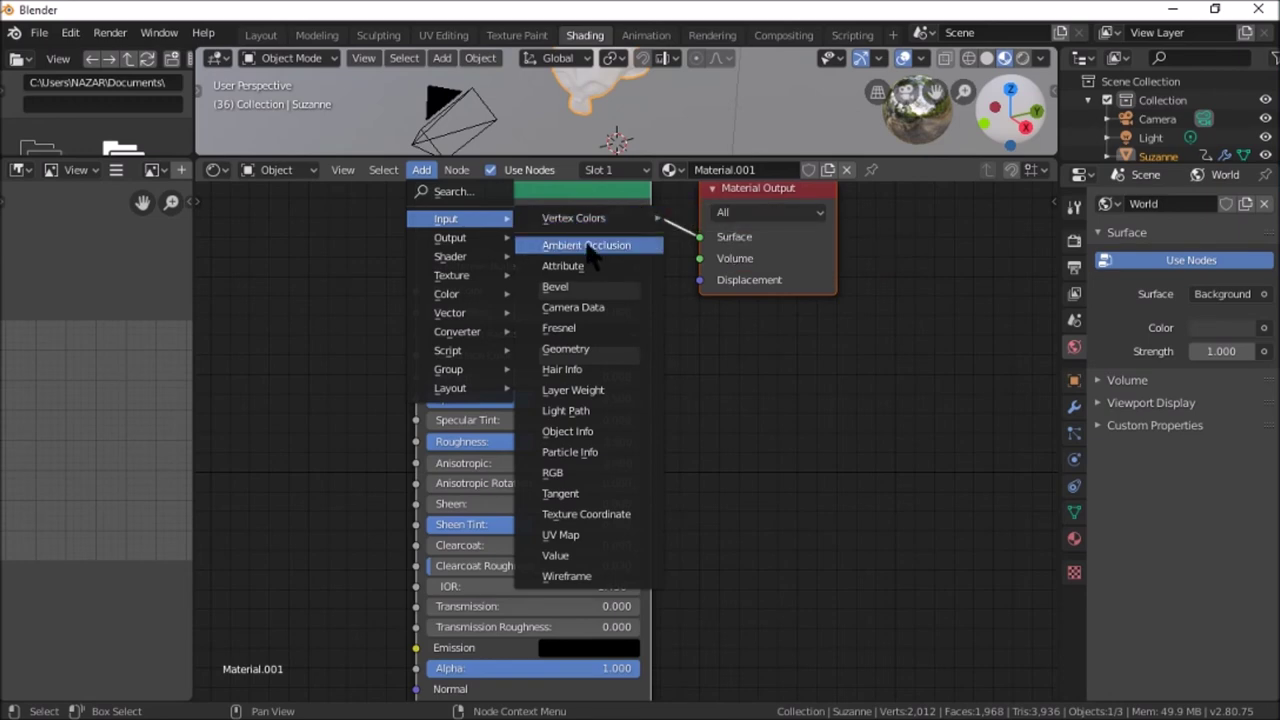
pyautogui.click(612, 169)
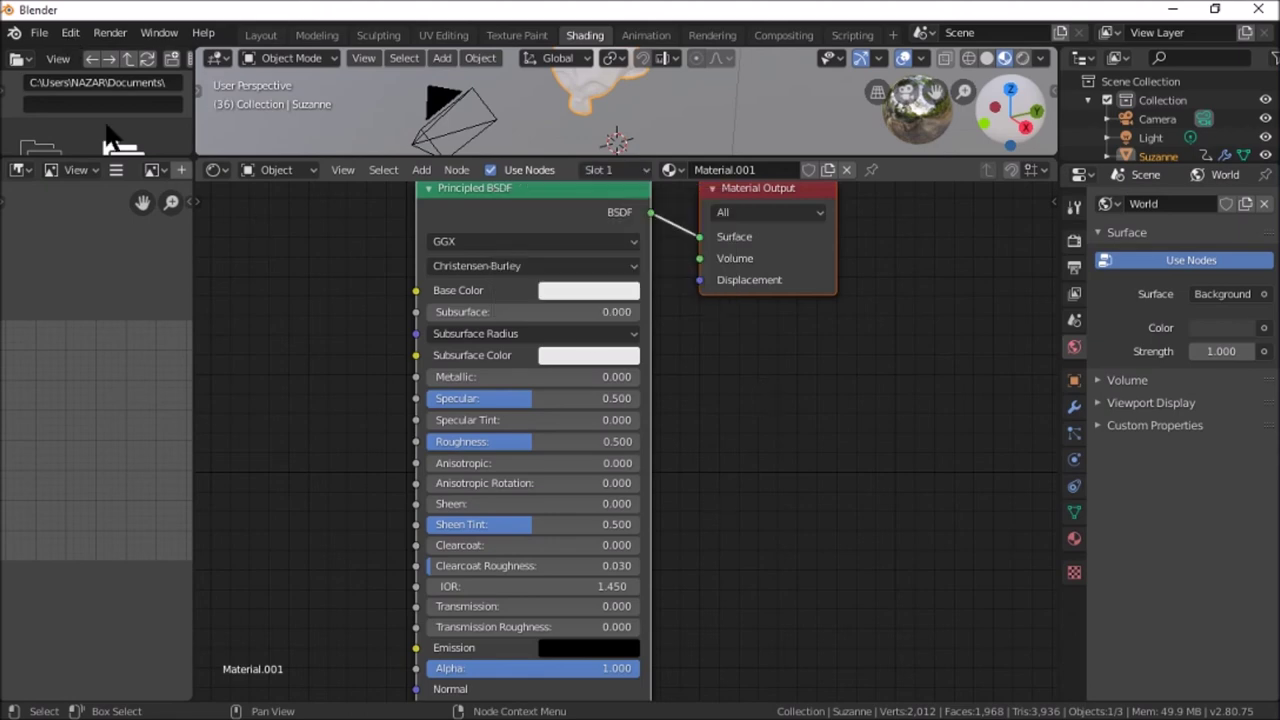
pyautogui.click(84, 33)
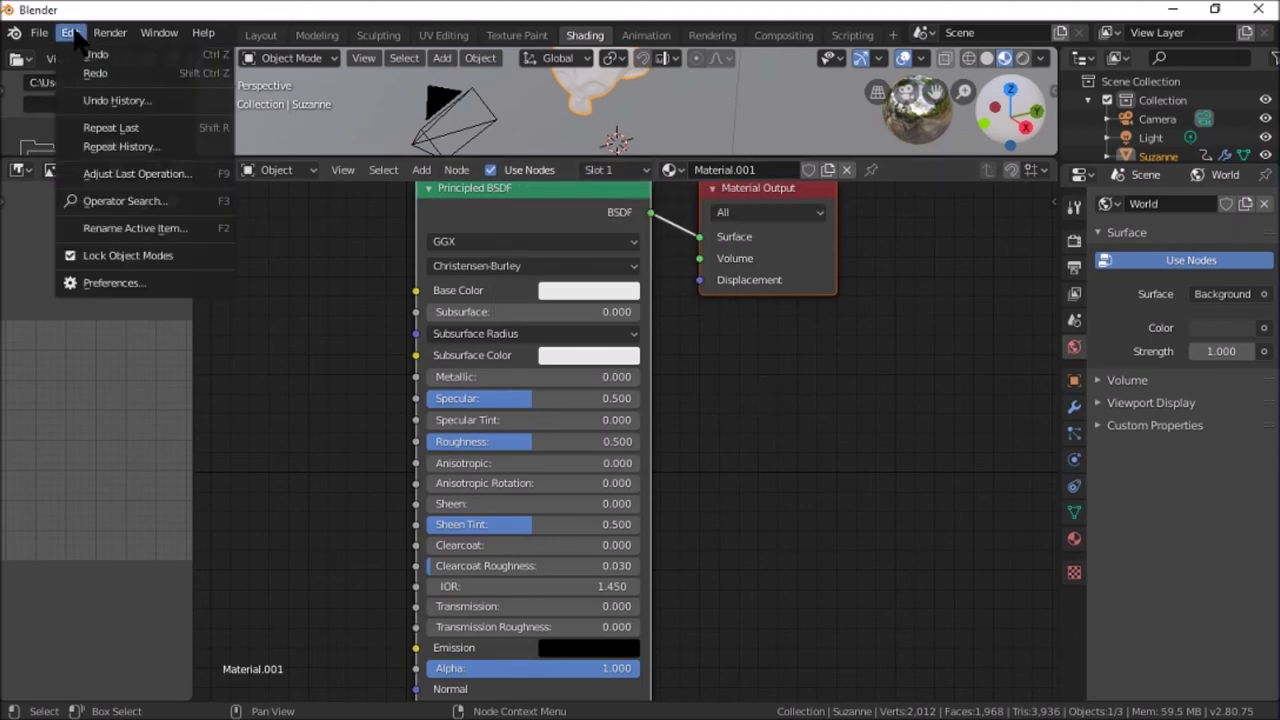
# In Preferences, filter add-ons to the Node category, untick Node Wrangler and close the window
pyautogui.click(148, 284)
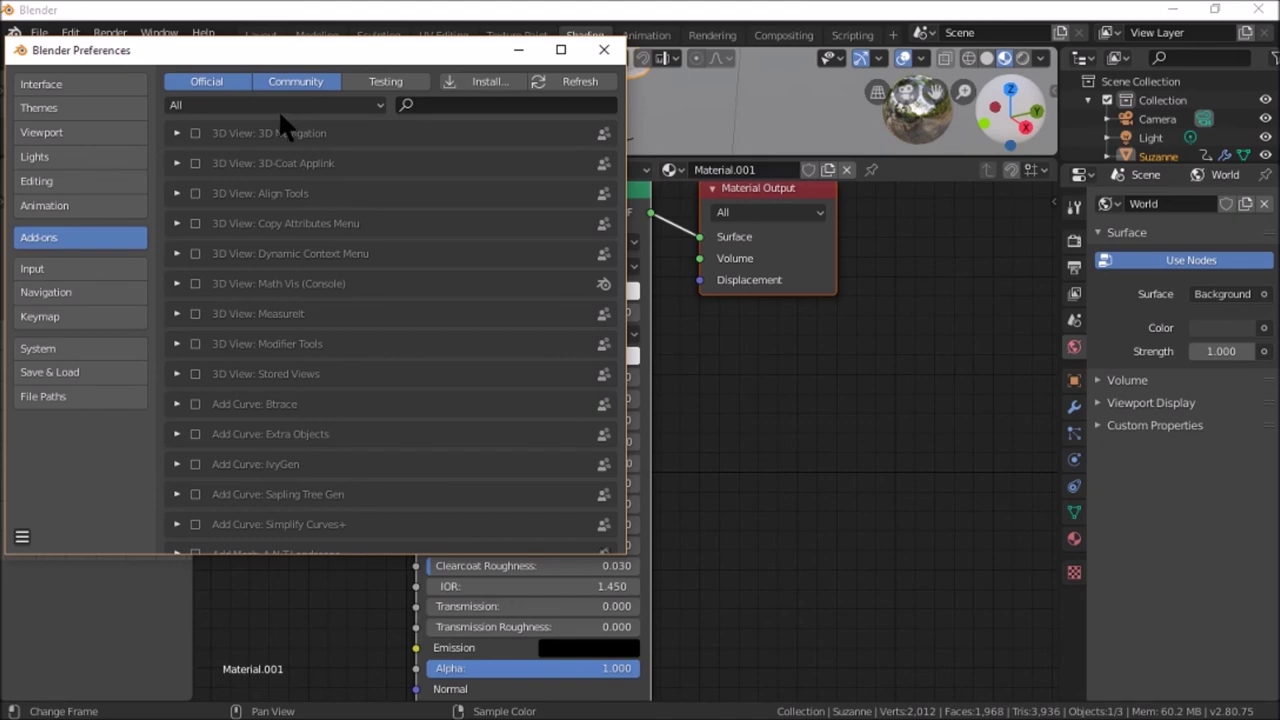
pyautogui.click(362, 106)
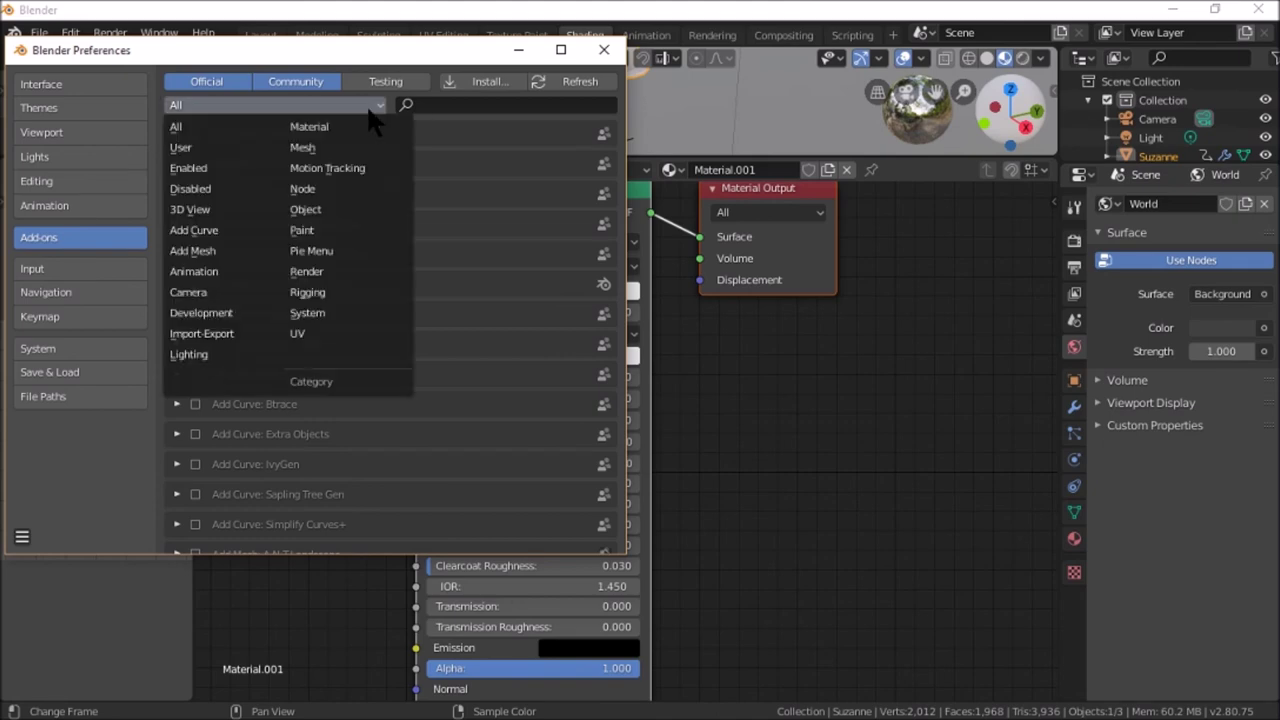
pyautogui.click(303, 189)
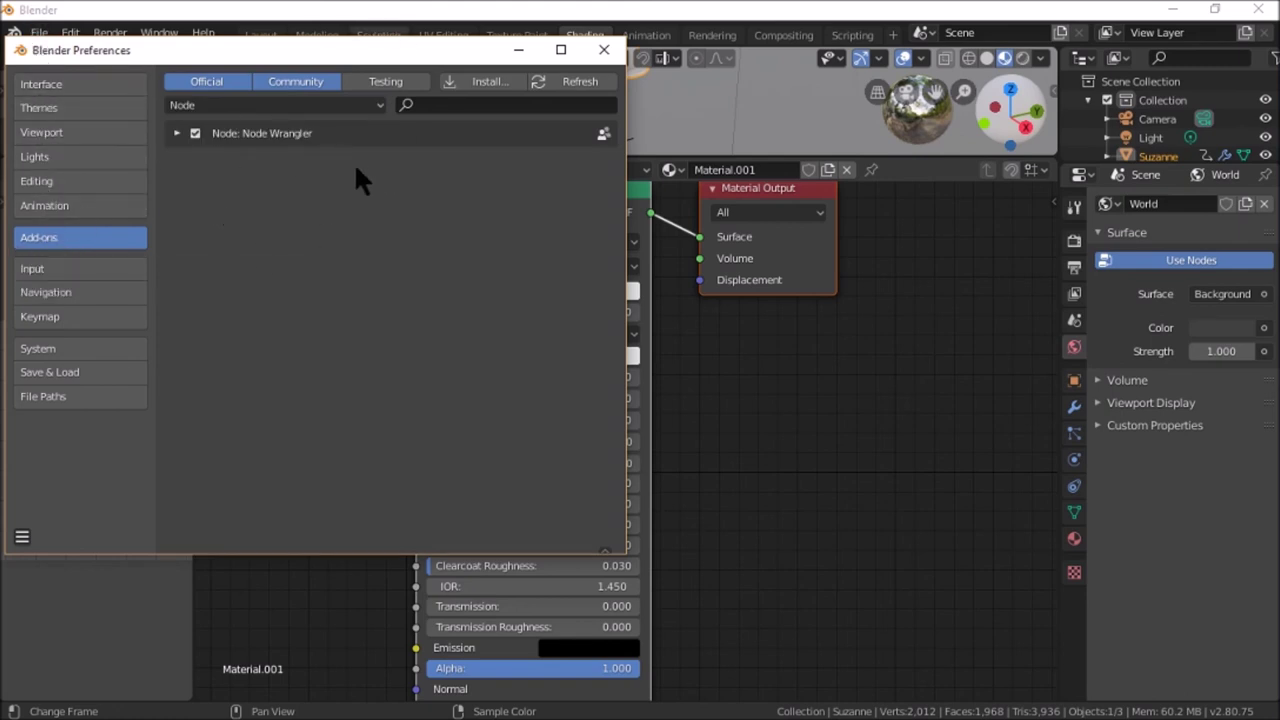
pyautogui.click(260, 105)
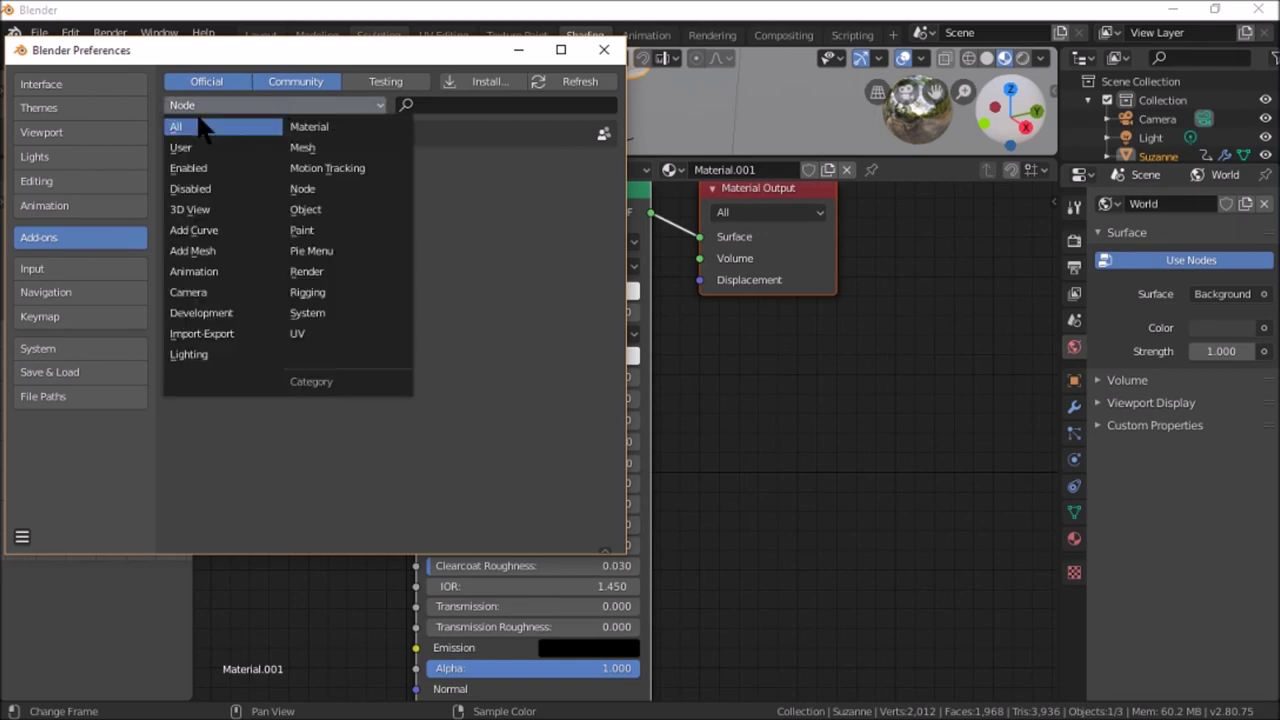
pyautogui.click(326, 189)
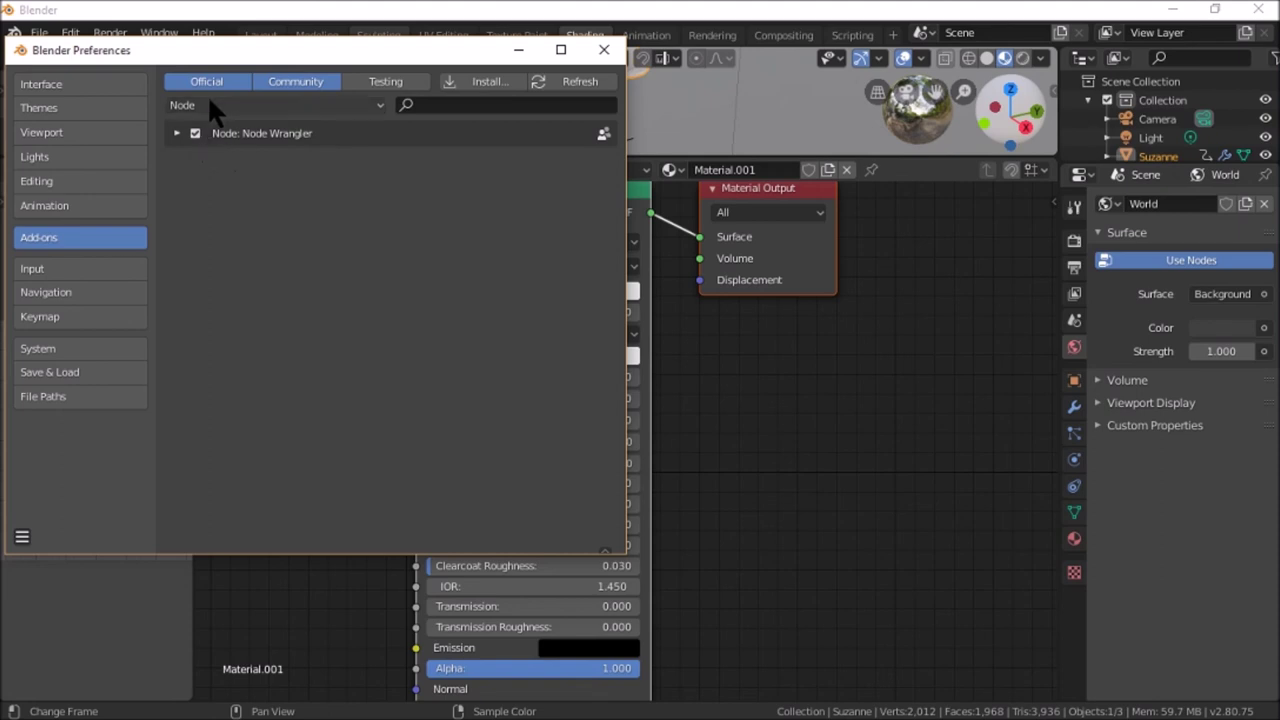
pyautogui.click(207, 104)
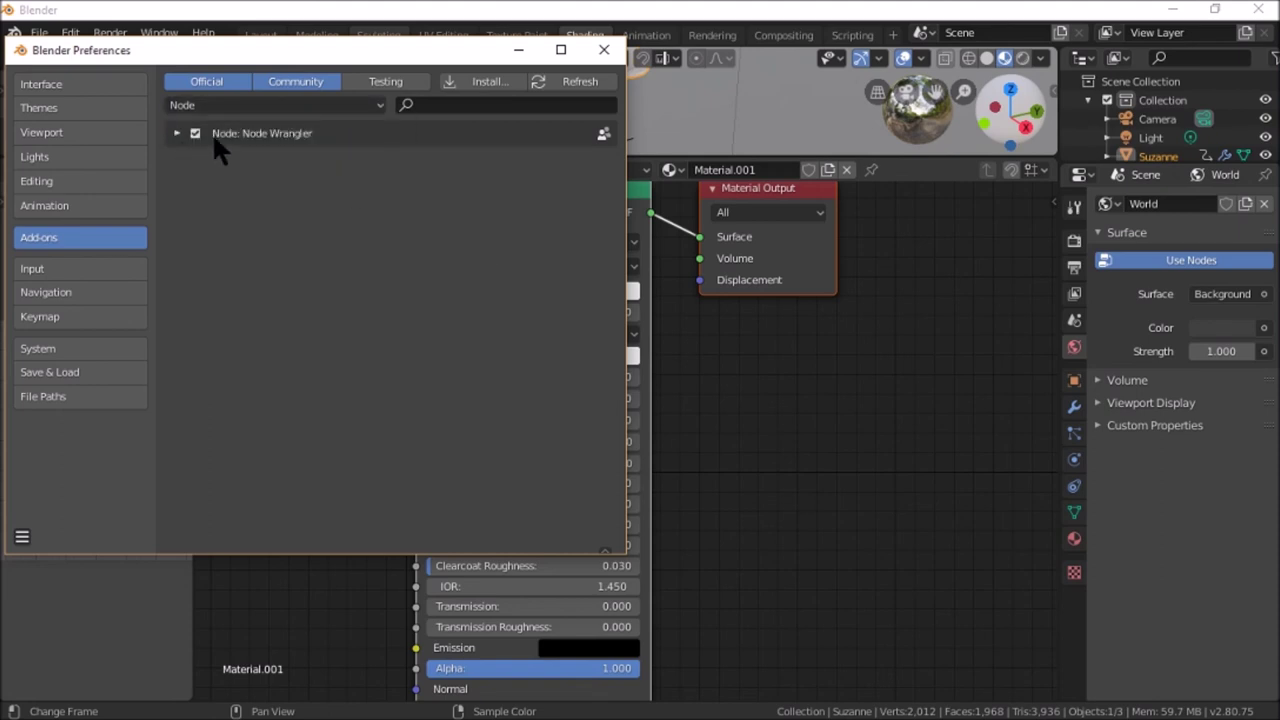
pyautogui.click(196, 133)
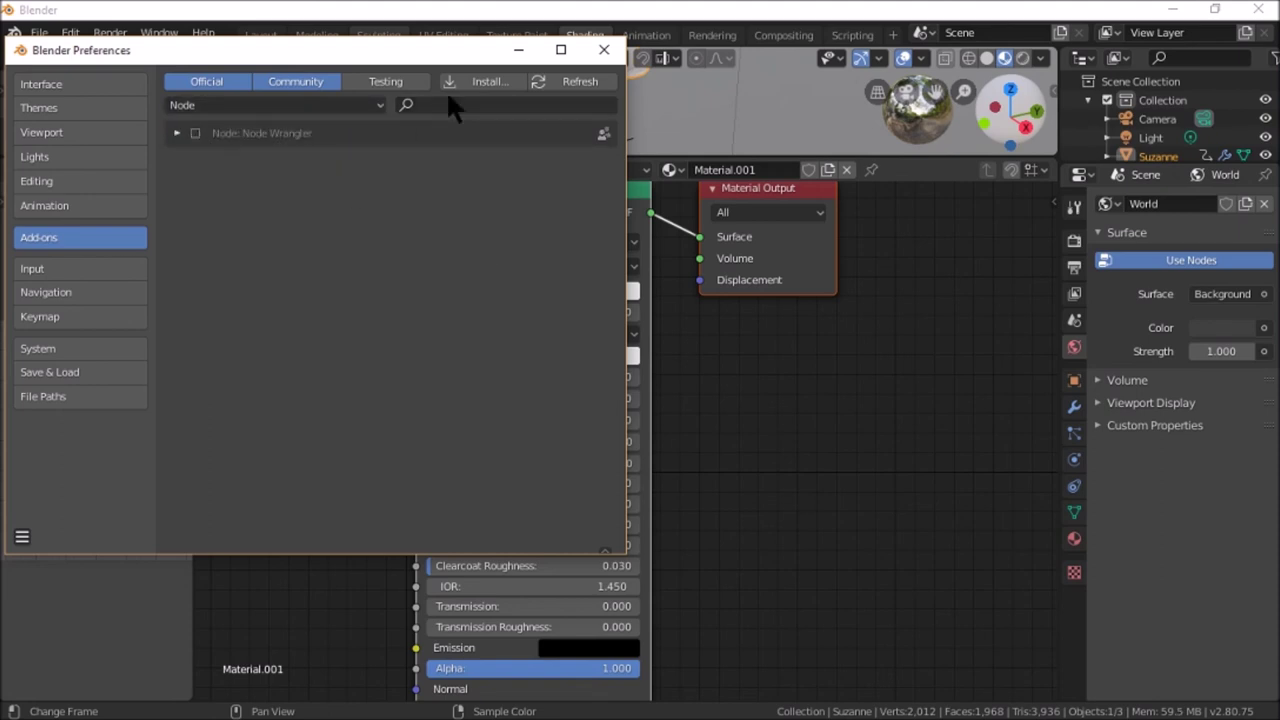
pyautogui.click(604, 49)
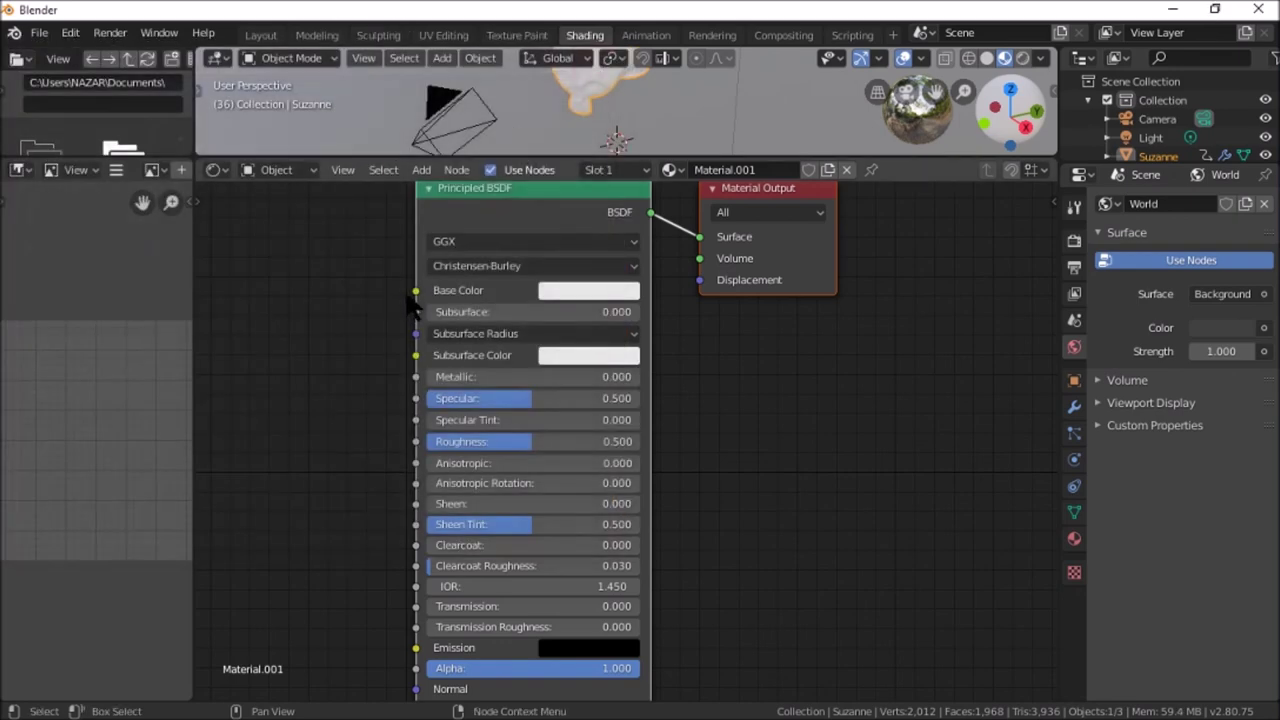
# Re-enable the Node Wrangler add-on, save the preferences and close the Preferences window
pyautogui.click(422, 168)
pyautogui.moveTo(446, 218)
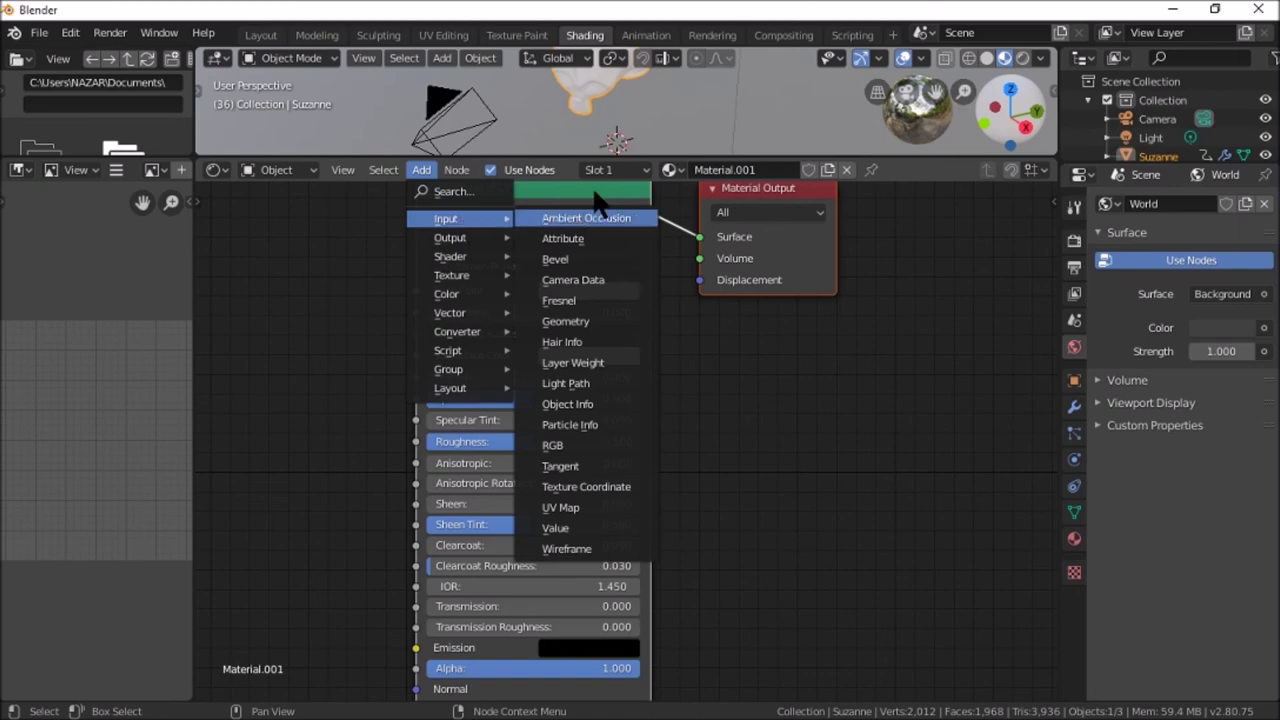
pyautogui.click(598, 169)
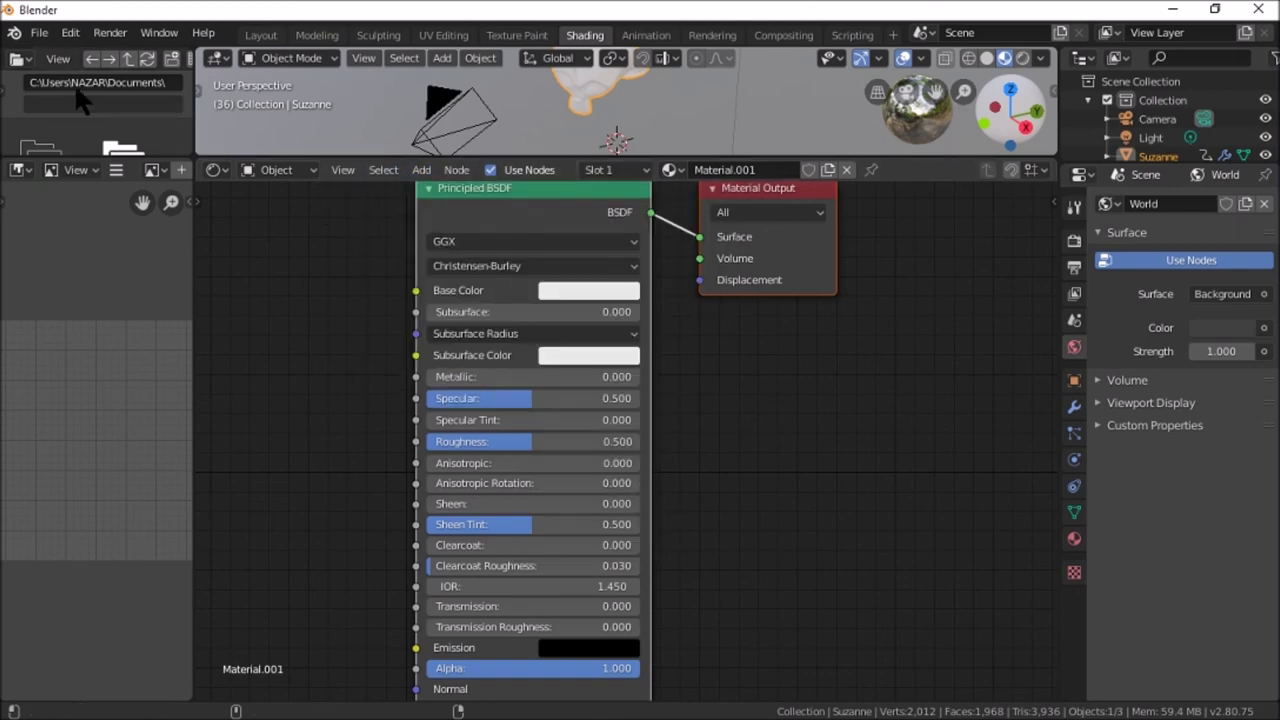
pyautogui.click(70, 36)
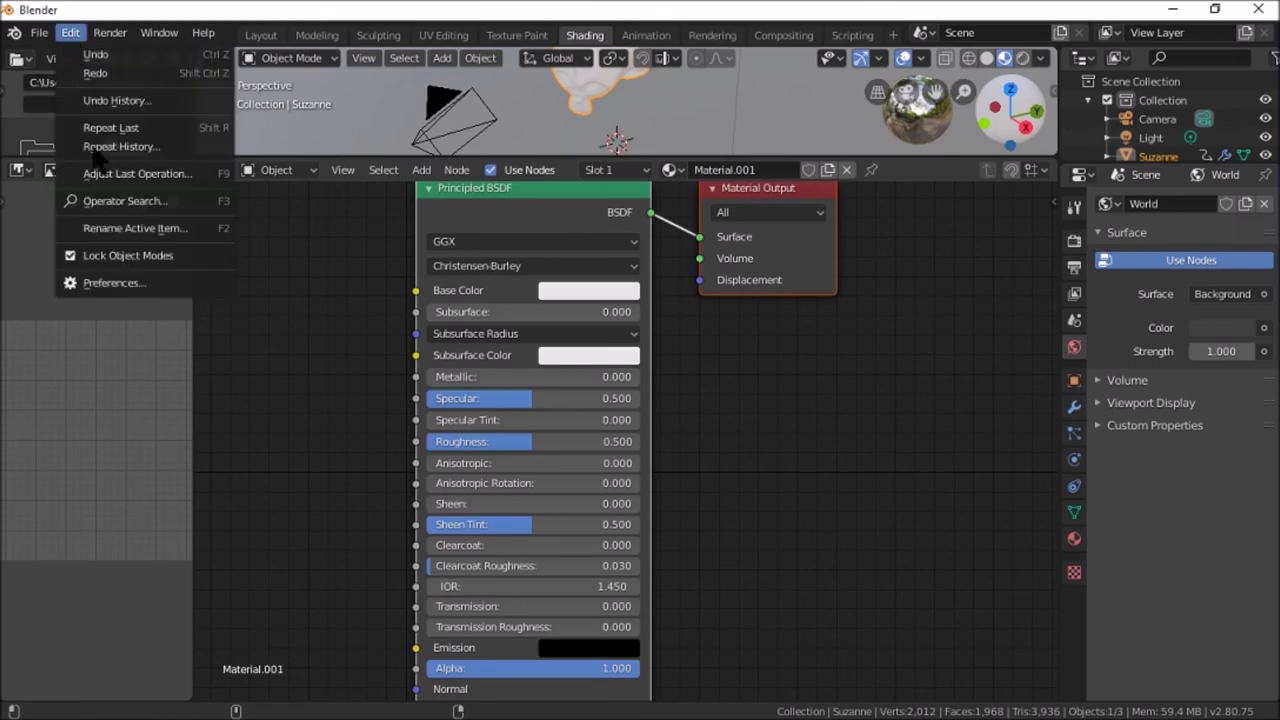
pyautogui.click(120, 284)
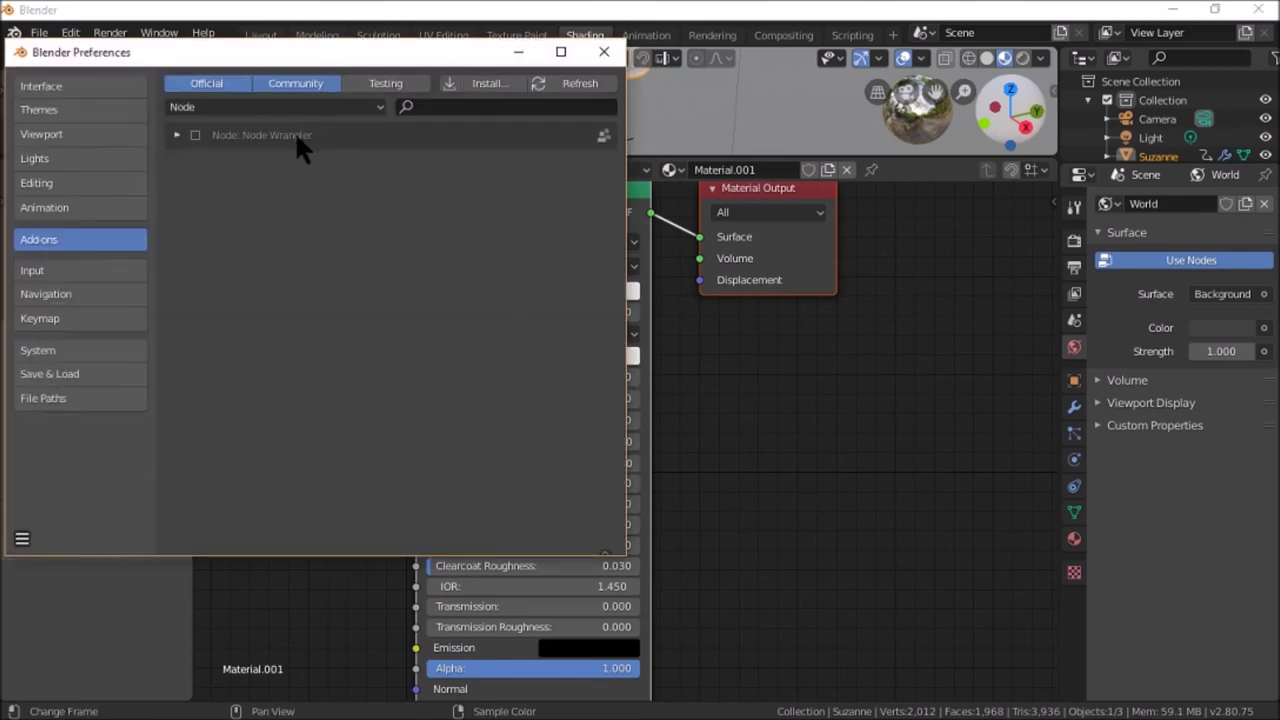
pyautogui.click(195, 135)
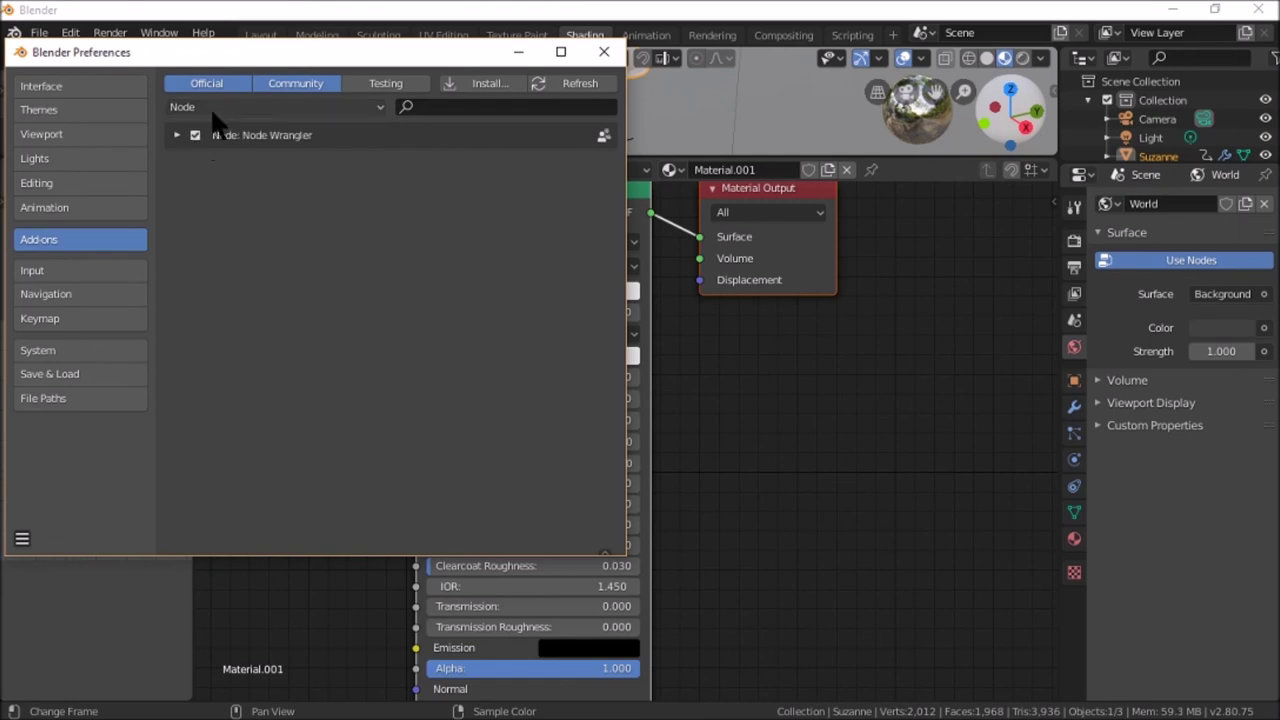
pyautogui.click(215, 112)
pyautogui.click(222, 115)
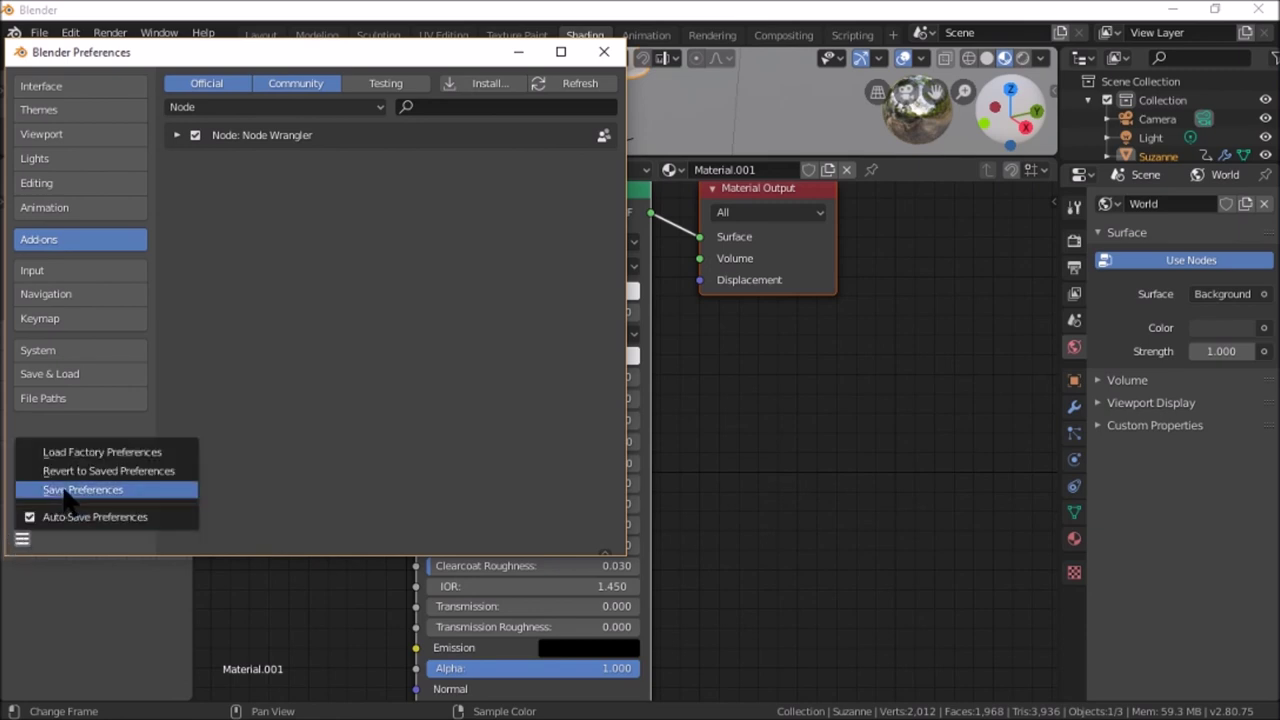
pyautogui.click(65, 490)
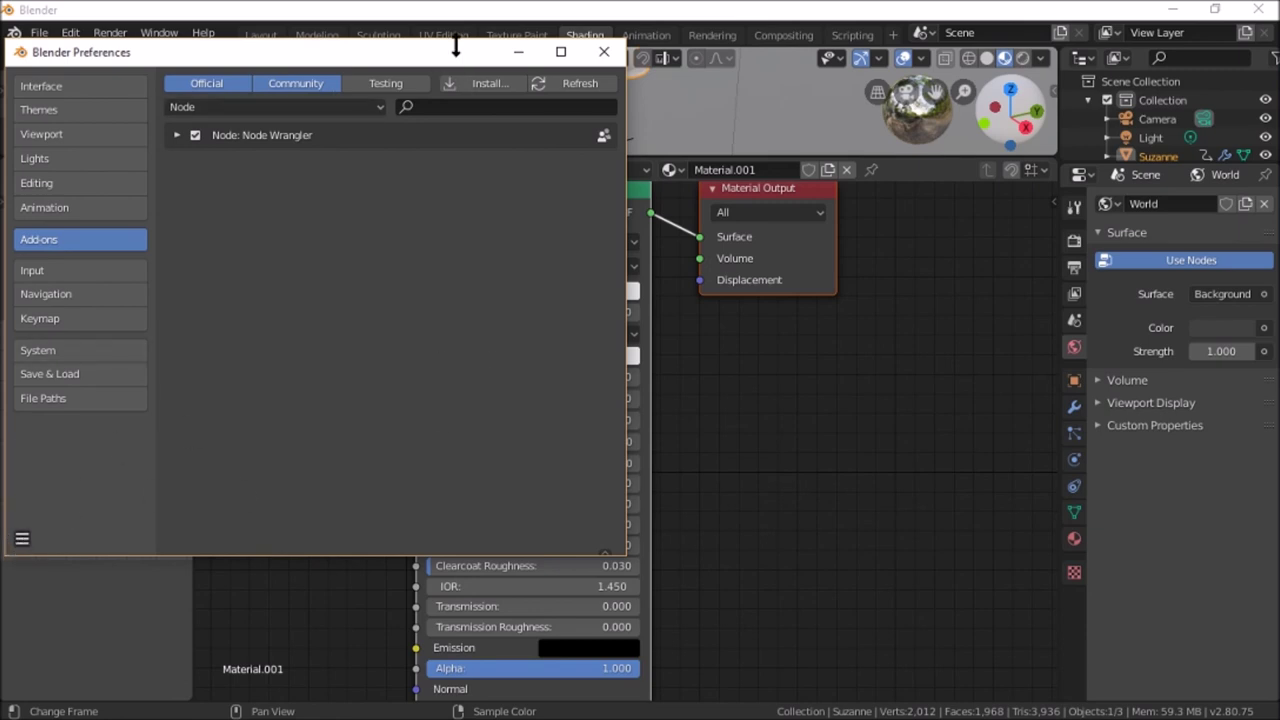
pyautogui.click(606, 50)
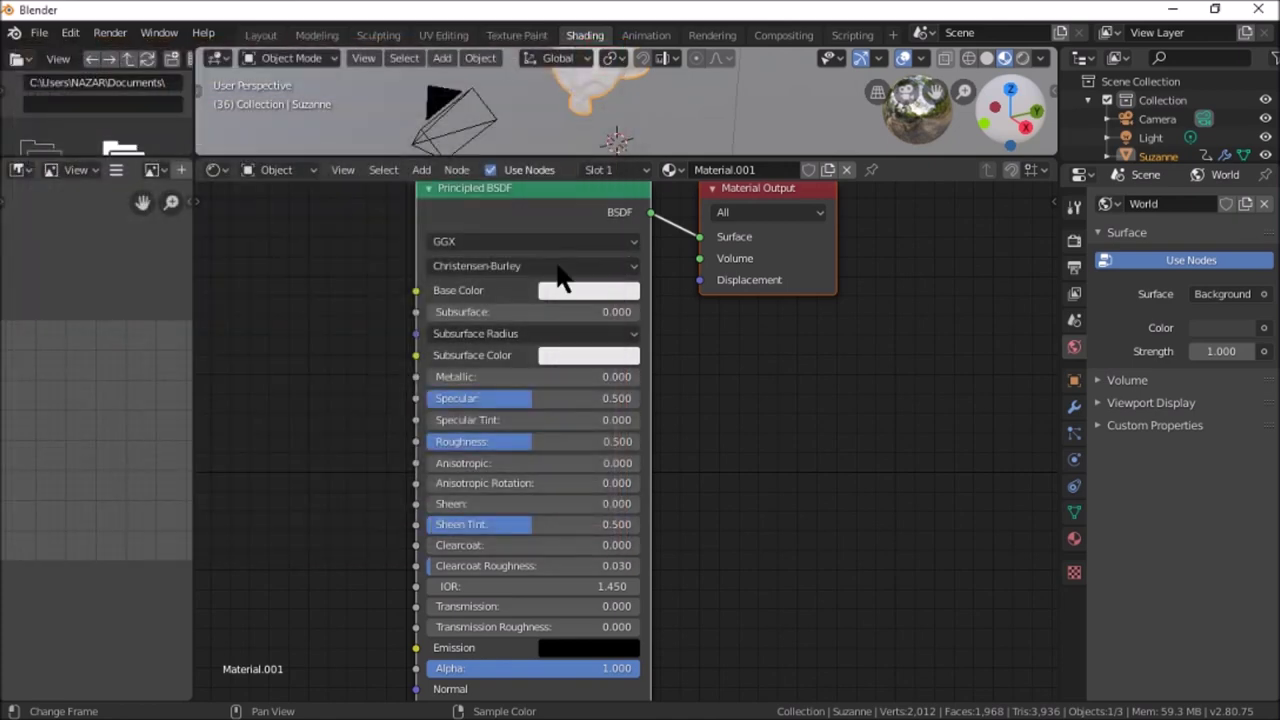
# Add an Attribute node reading Col, wire its Color into Base Color, then go to Layout
pyautogui.click(422, 172)
pyautogui.moveTo(446, 218)
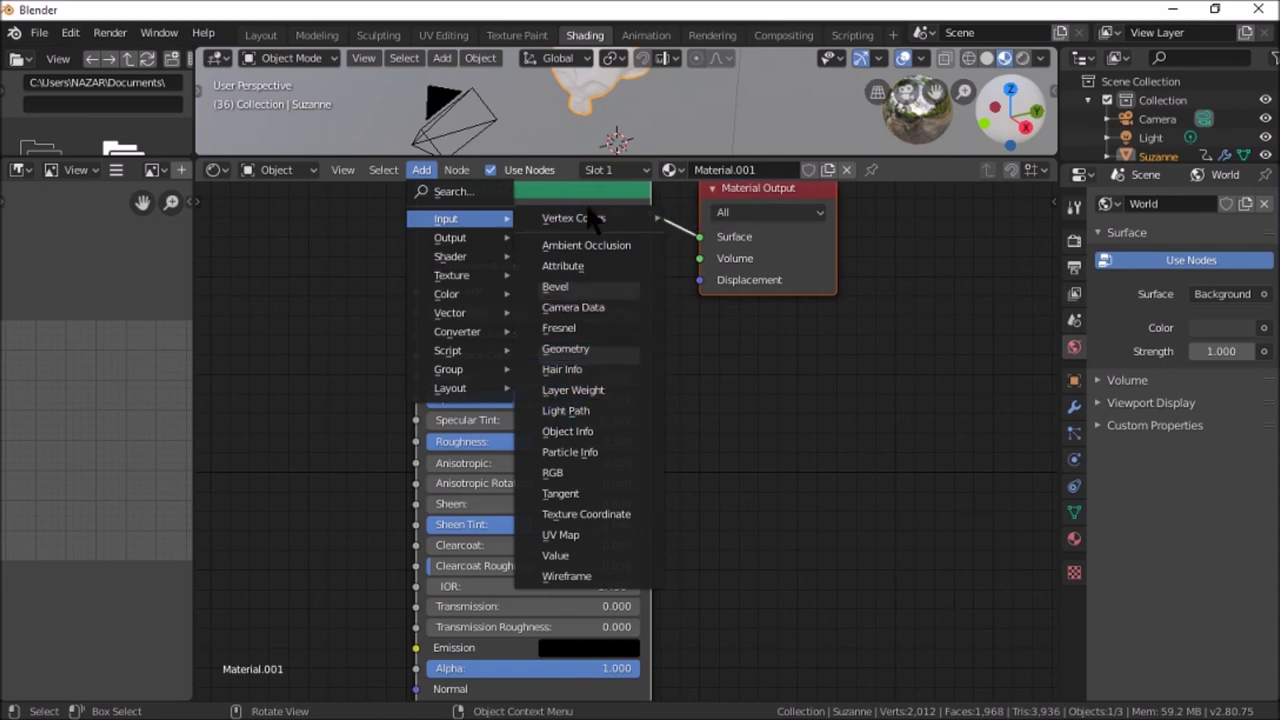
pyautogui.moveTo(574, 218)
pyautogui.click(720, 212)
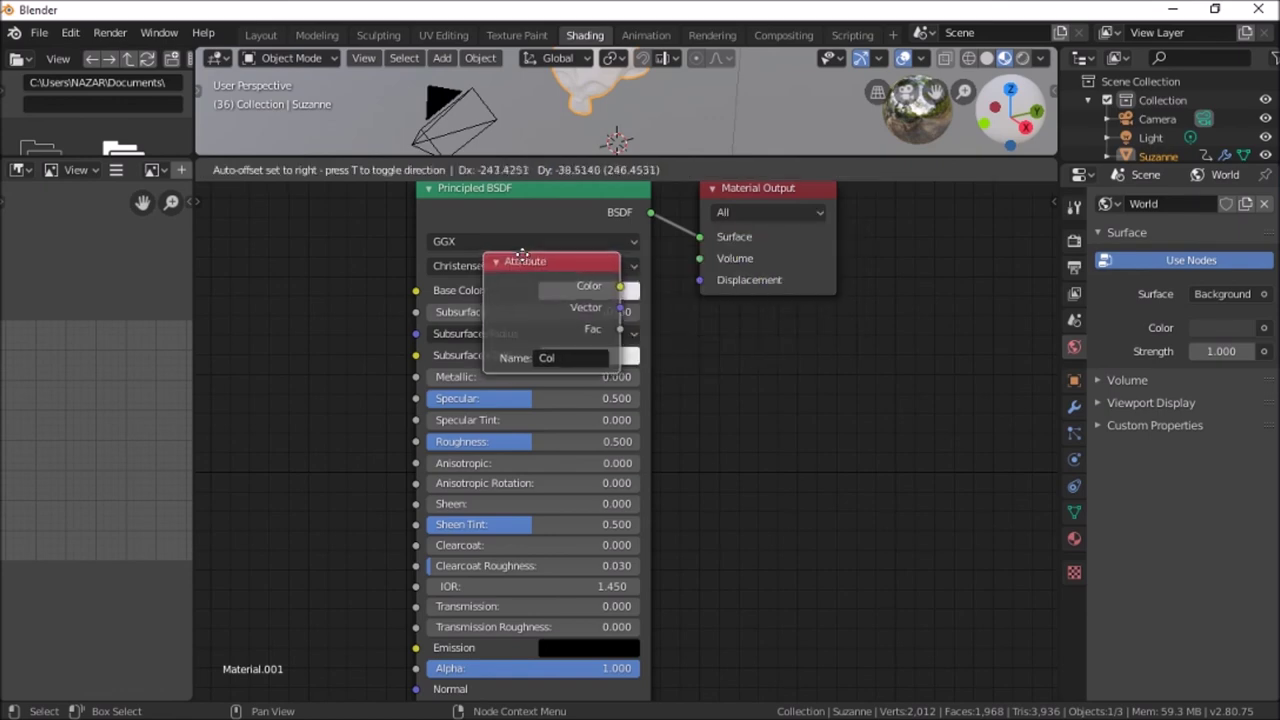
pyautogui.click(238, 262)
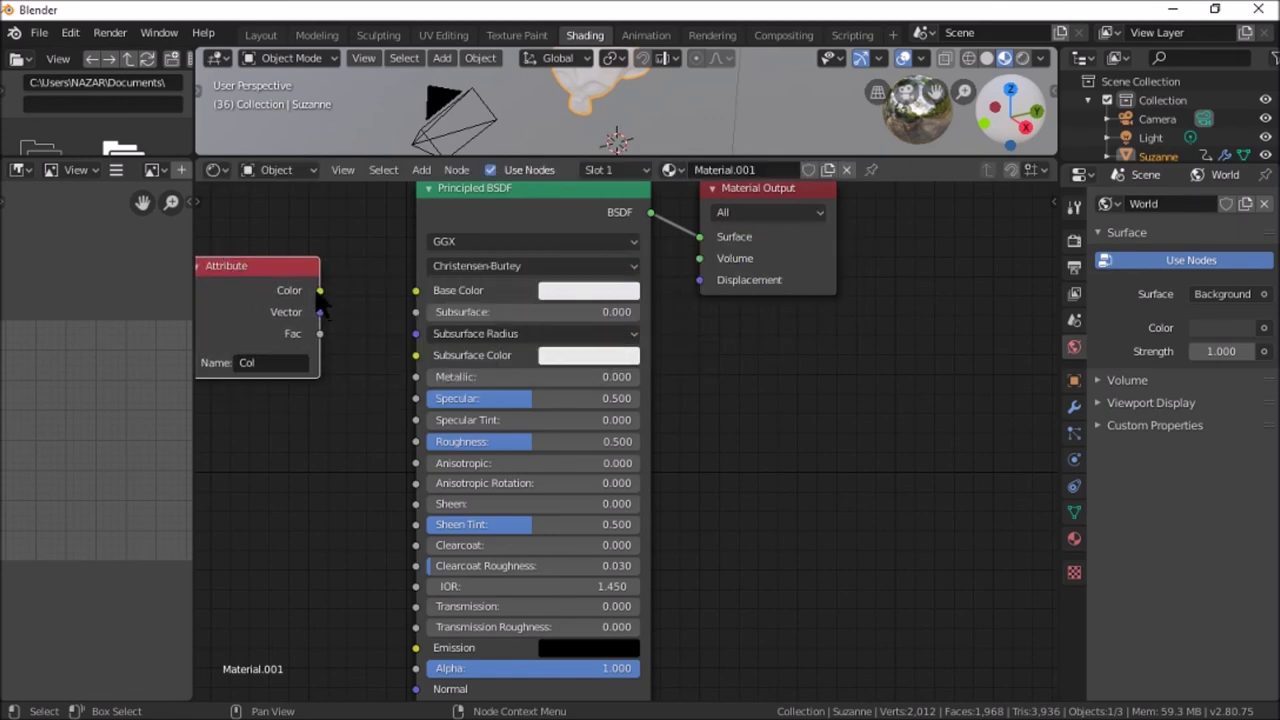
pyautogui.moveTo(319, 290); pyautogui.dragTo(417, 288)
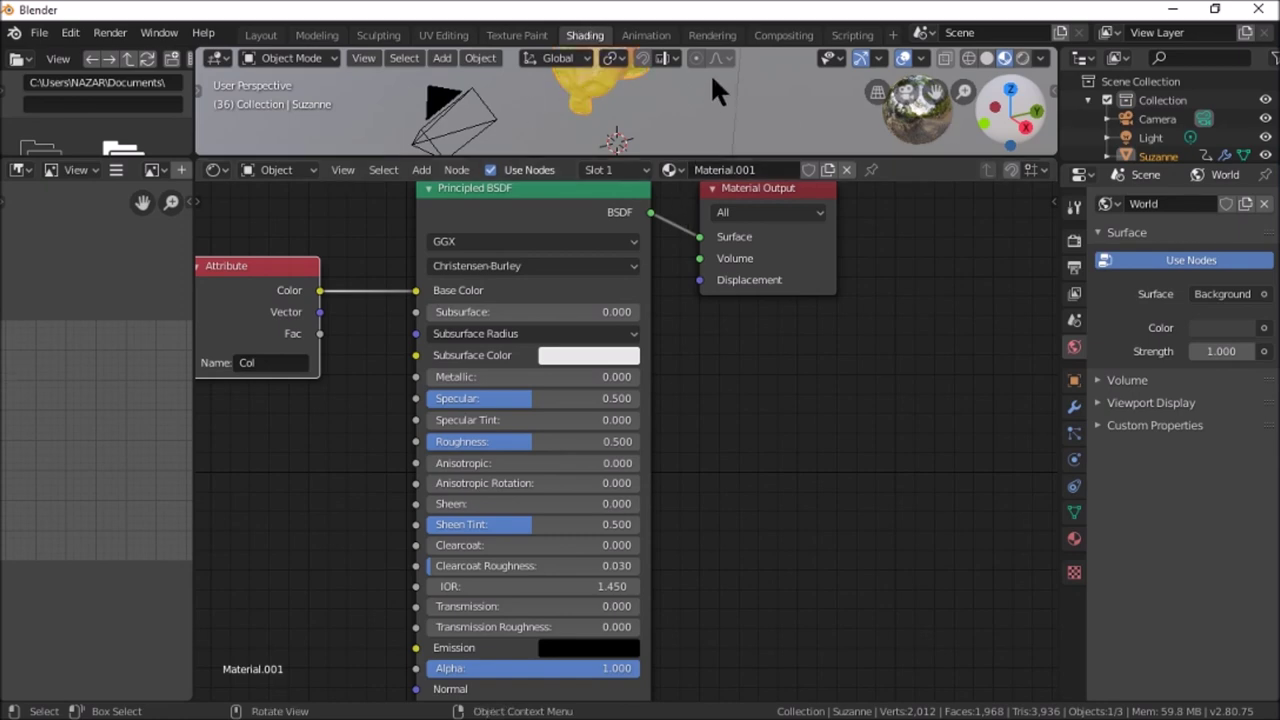
pyautogui.click(261, 35)
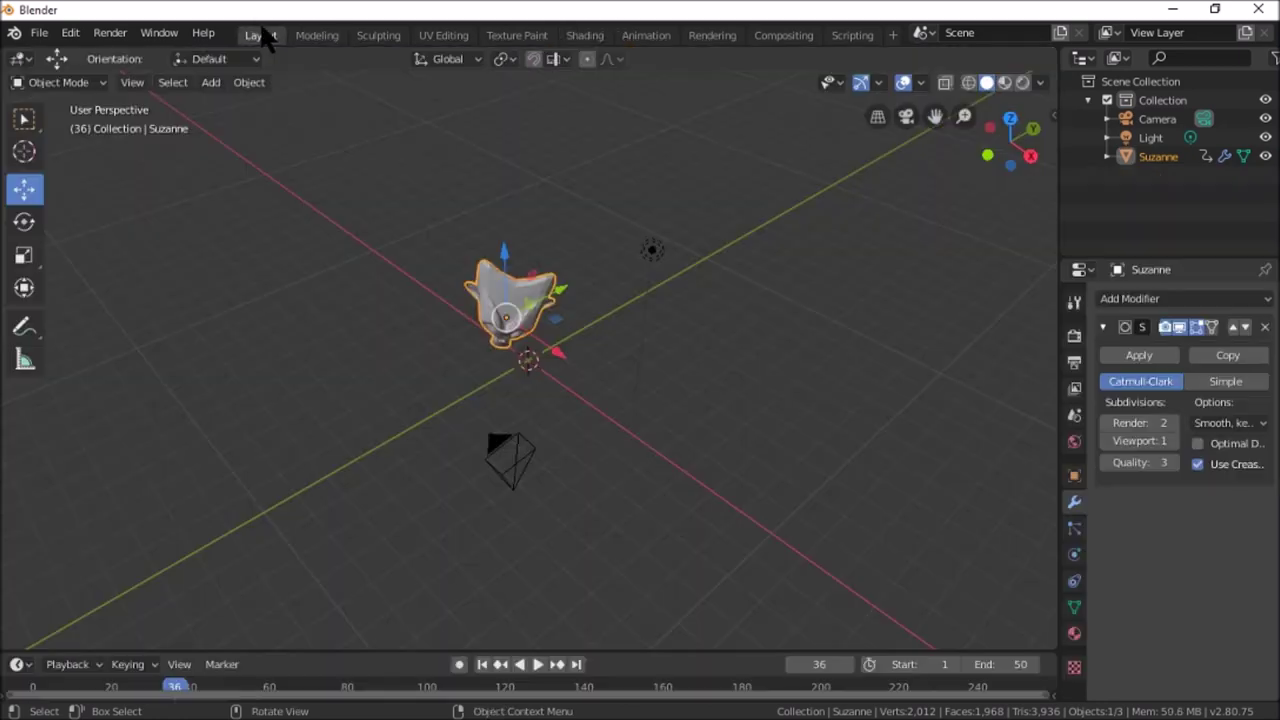
# View the orange-yellow Suzanne in Rendered shading from several angles, then switch to Animation
pyautogui.moveTo(984, 166); pyautogui.dragTo(1010, 140)
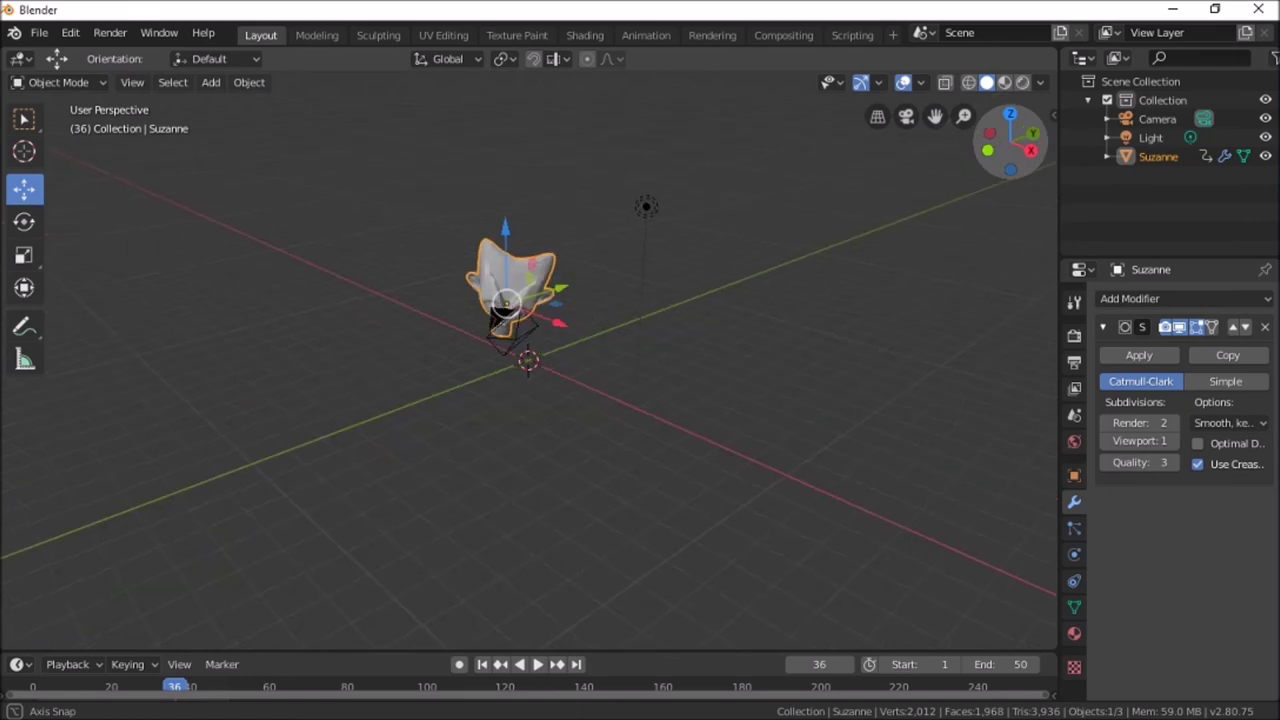
pyautogui.click(1024, 83)
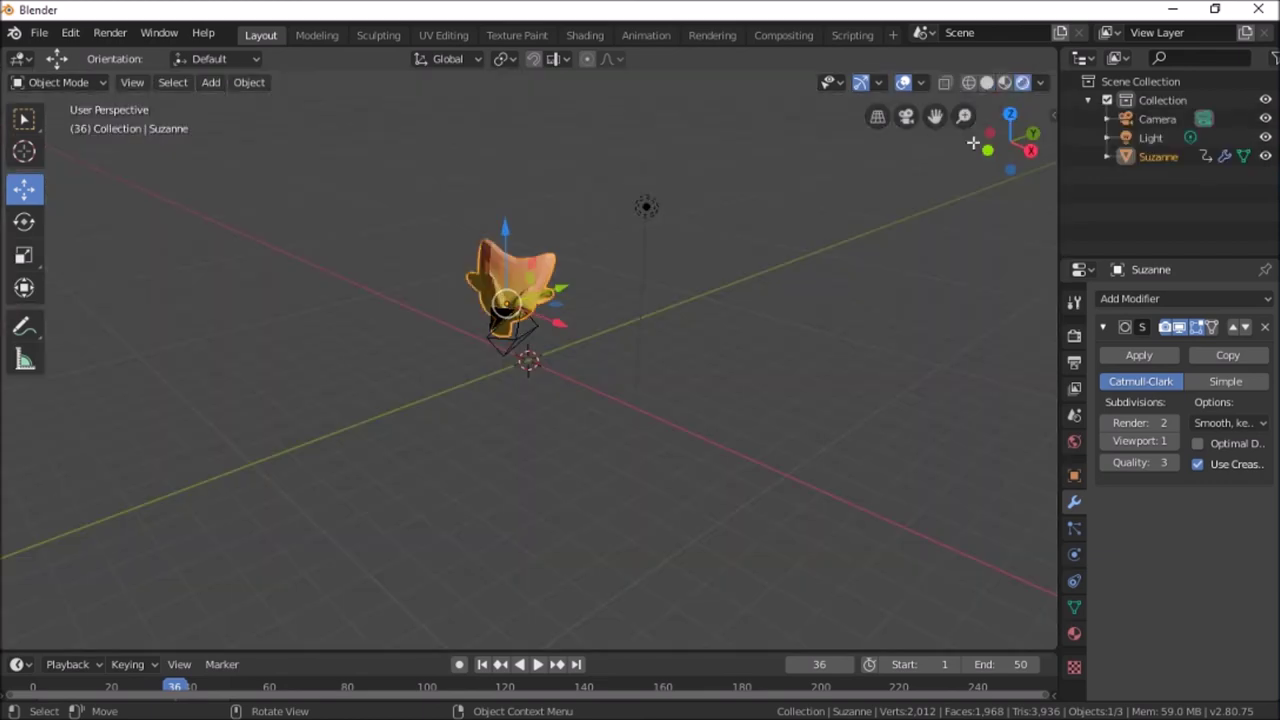
pyautogui.moveTo(973, 143); pyautogui.dragTo(1040, 150)
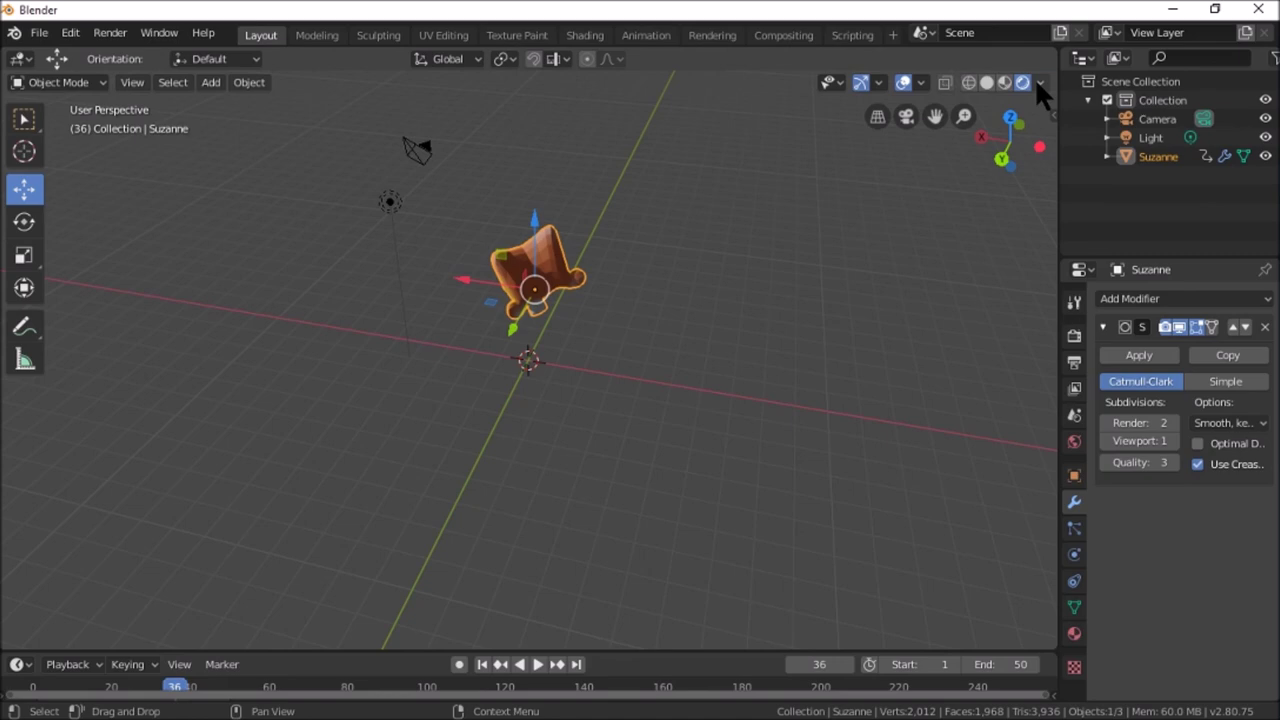
pyautogui.moveTo(1000, 150)
pyautogui.mouseDown()
pyautogui.moveTo(1010, 140)
pyautogui.moveTo(1006, 167)
pyautogui.mouseUp()
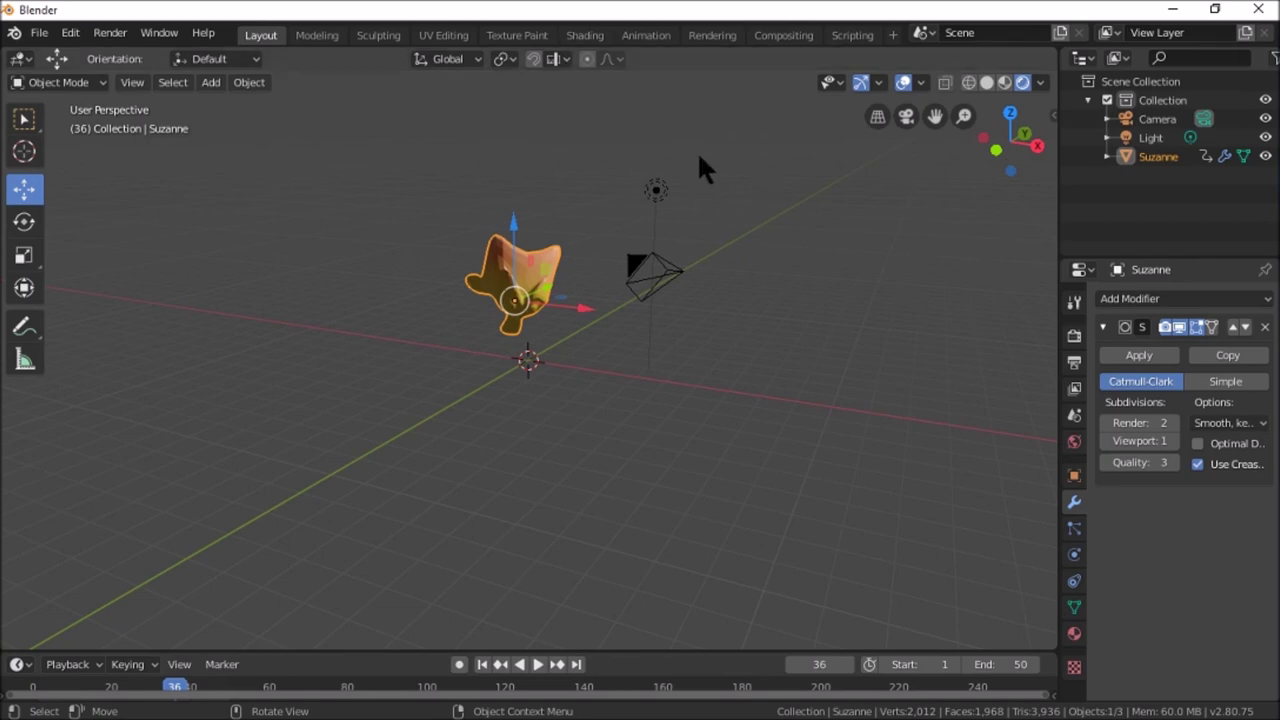
pyautogui.click(642, 35)
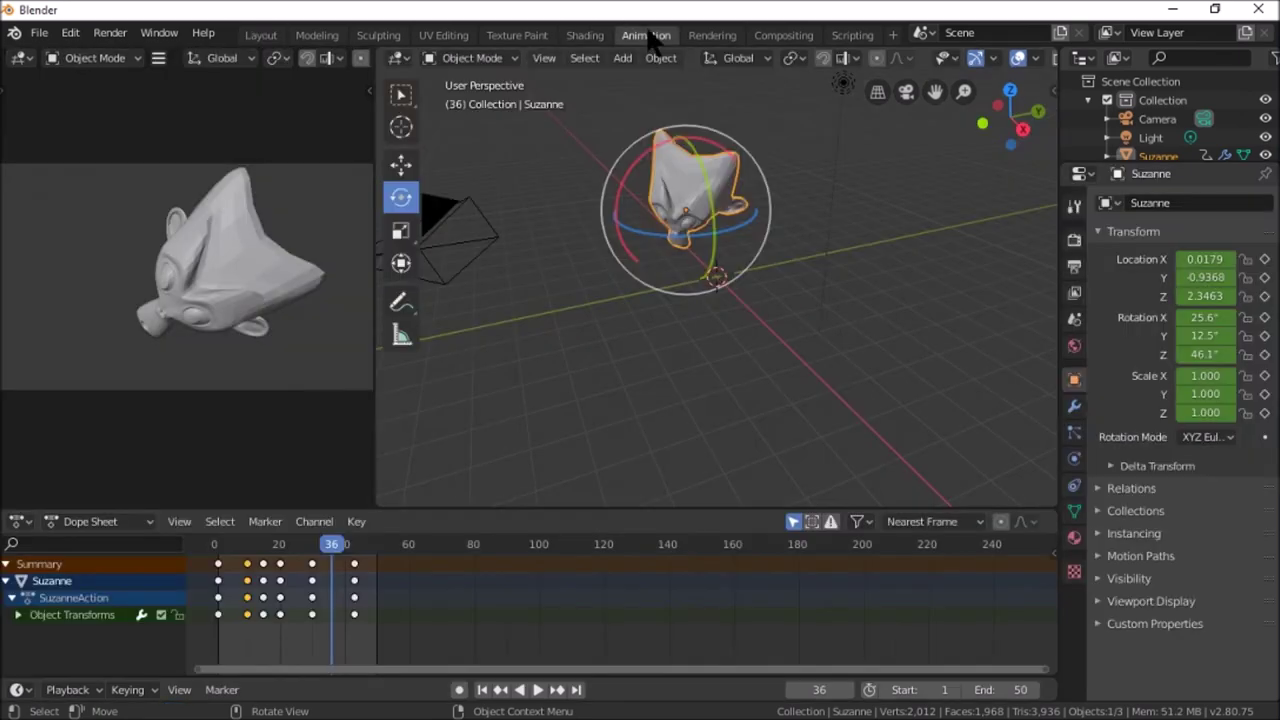
# Widen the camera preview area and show it in Rendered shading
pyautogui.moveTo(372, 166); pyautogui.dragTo(750, 166)
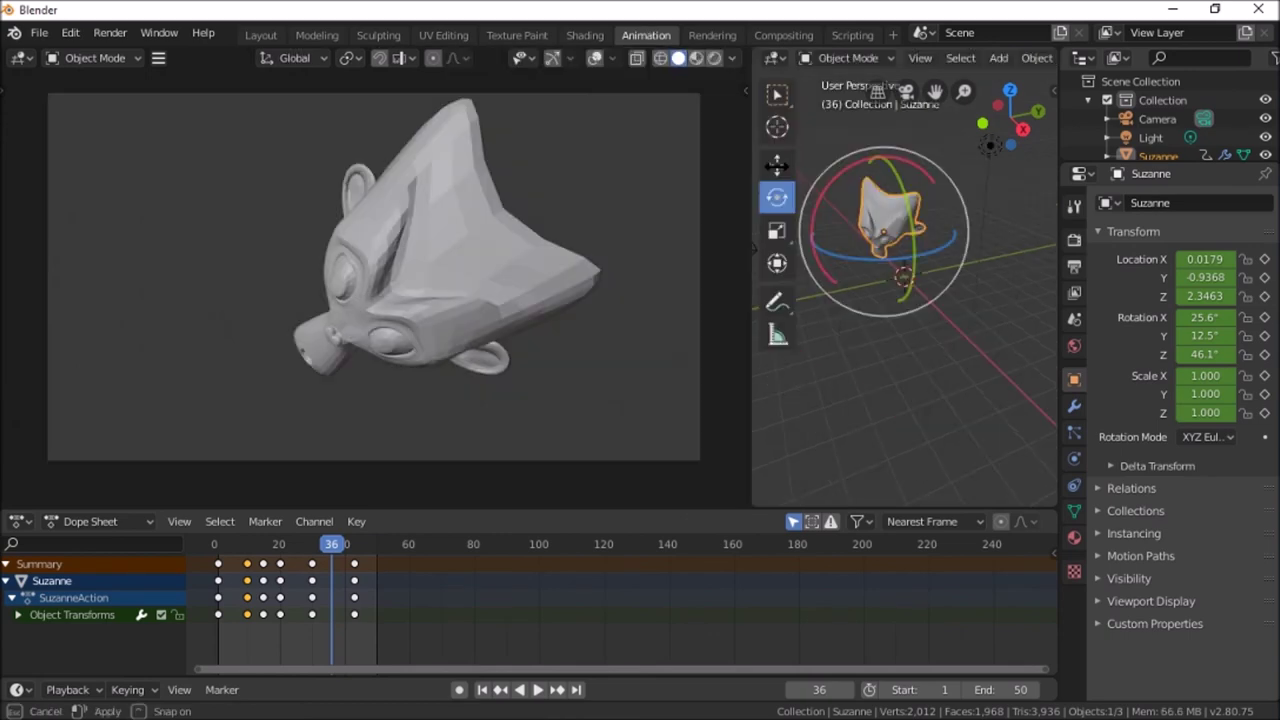
pyautogui.moveTo(753, 245); pyautogui.dragTo(805, 245)
pyautogui.click(771, 58)
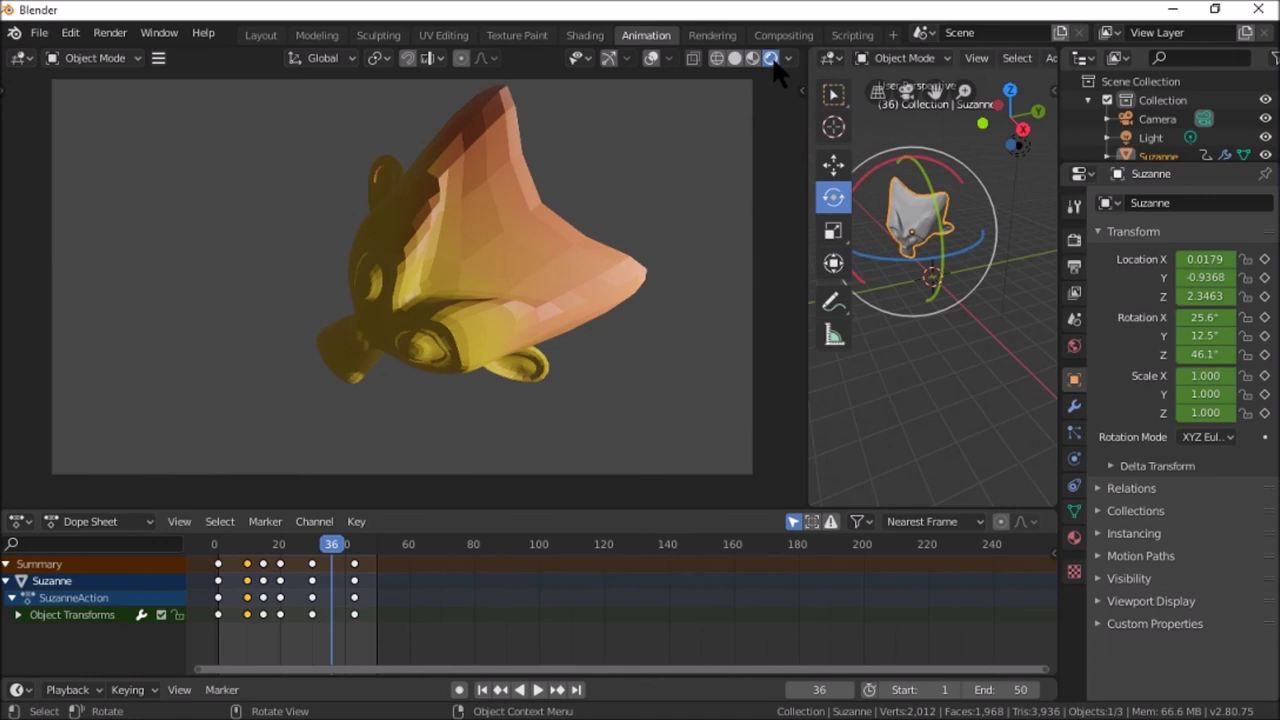
# Tilt Suzanne to rotation 29°, 1.42°, 52.3°, rearrange the views, and play the animation
pyautogui.moveTo(880, 200); pyautogui.dragTo(1019, 194)
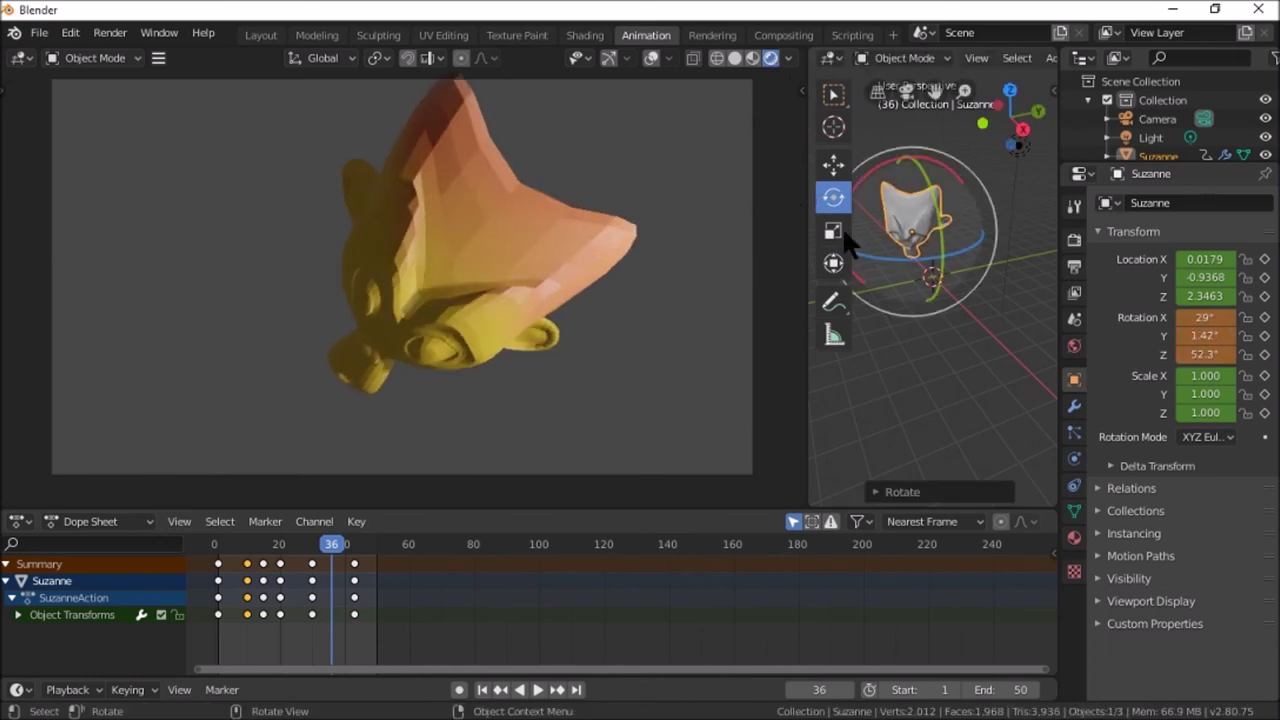
pyautogui.moveTo(806, 236)
pyautogui.mouseDown()
pyautogui.moveTo(494, 236)
pyautogui.moveTo(192, 278)
pyautogui.mouseUp()
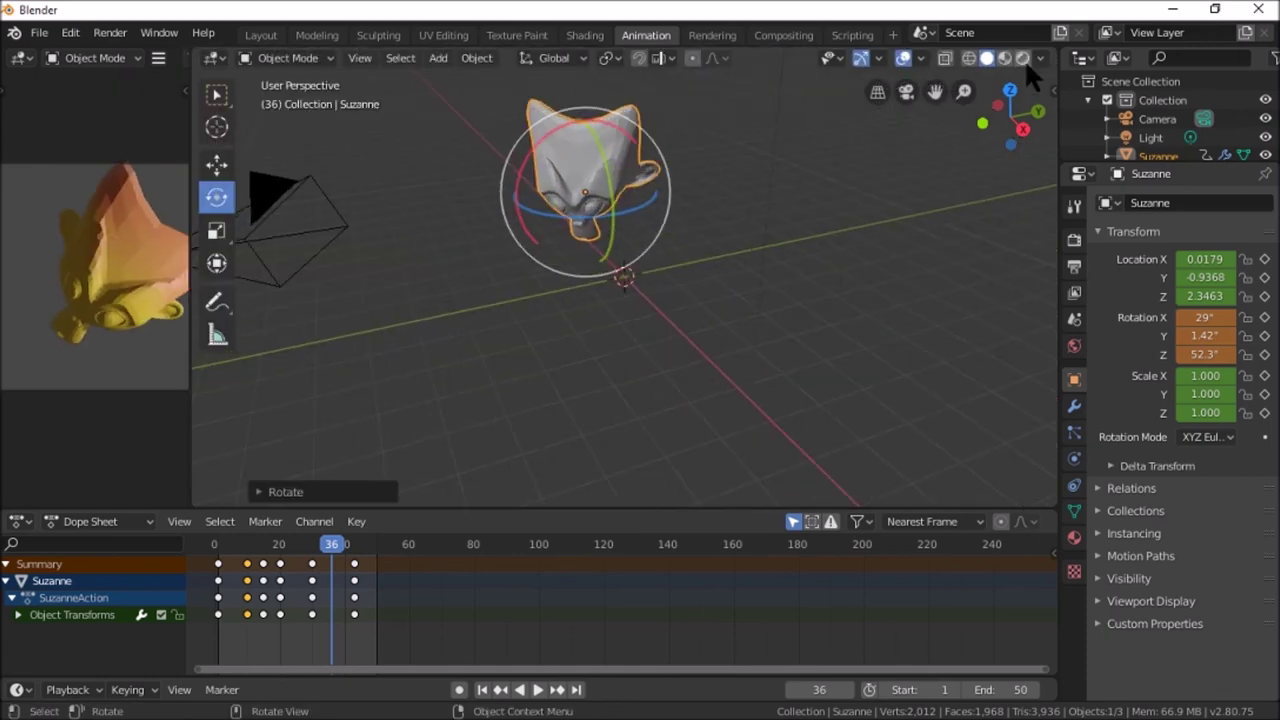
pyautogui.click(1022, 58)
pyautogui.moveTo(189, 241); pyautogui.dragTo(628, 259)
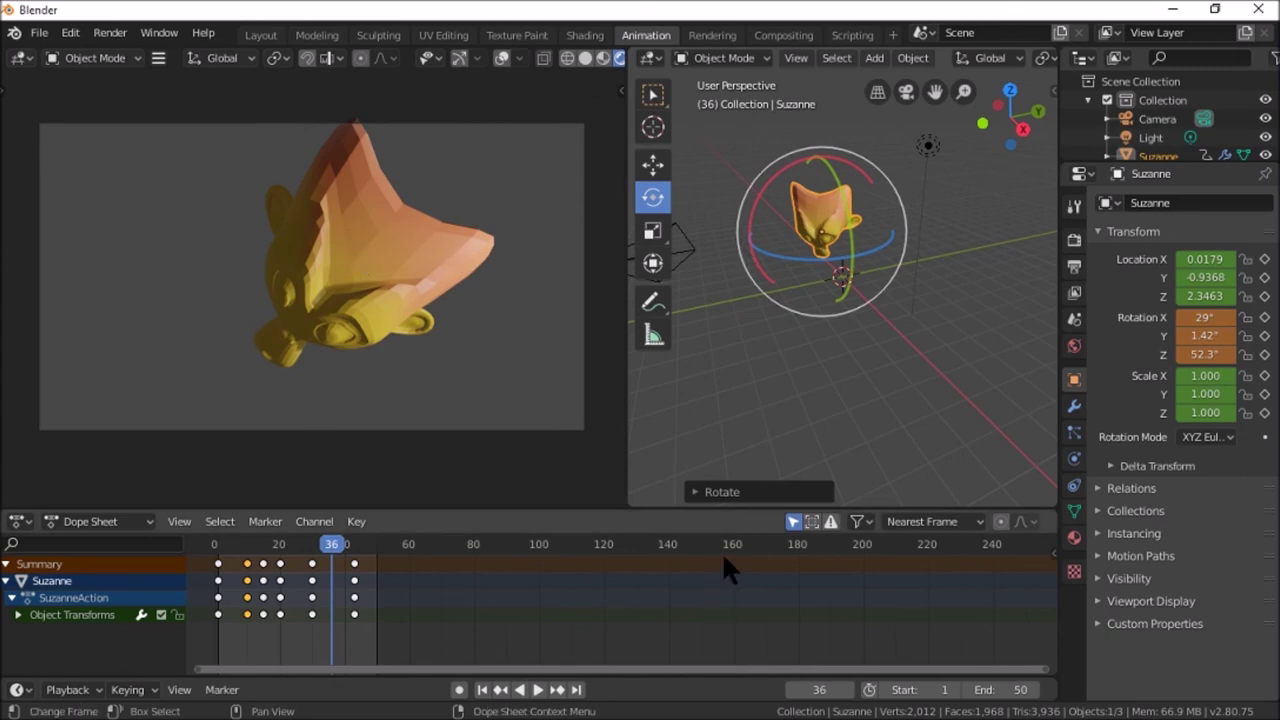
pyautogui.click(538, 690)
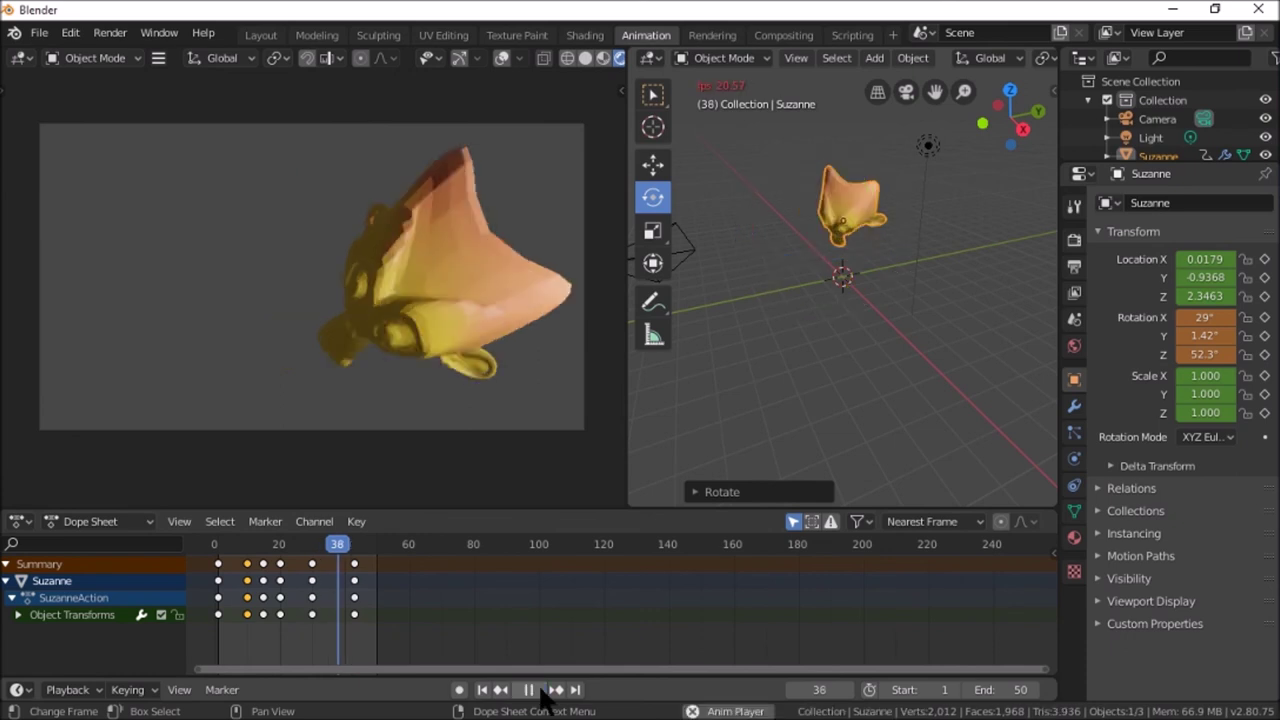